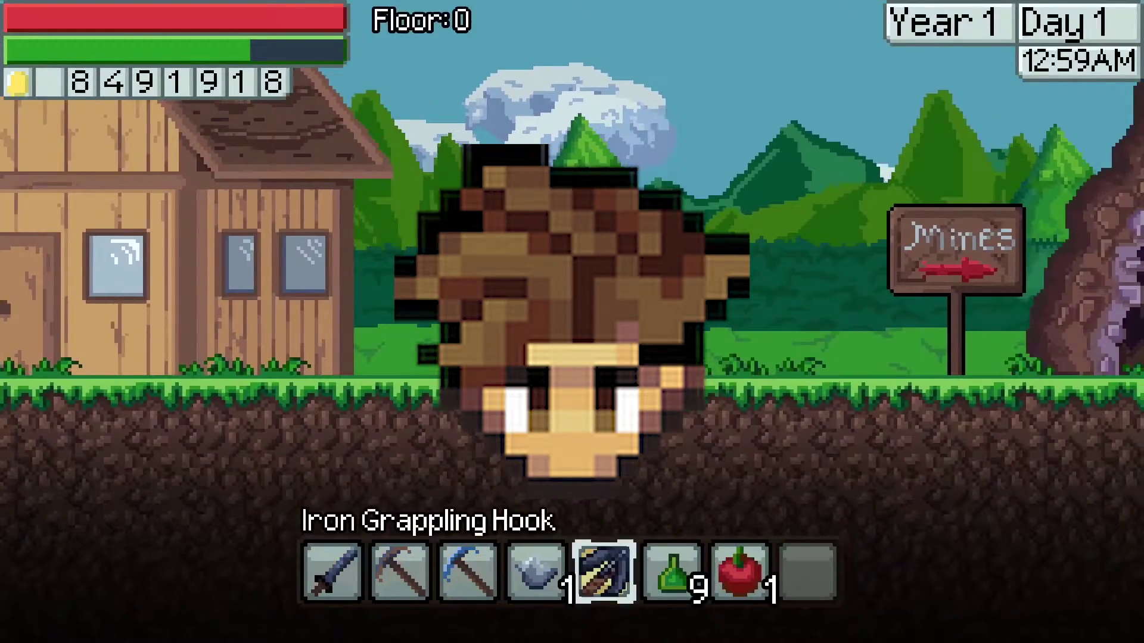
Cycle through the character's held items and drink one Slime Potion outside the house.
{"action": "key", "text": "d"}
{"action": "scroll", "coordinate": [673, 325], "scroll_direction": "up", "scroll_amount": 6}
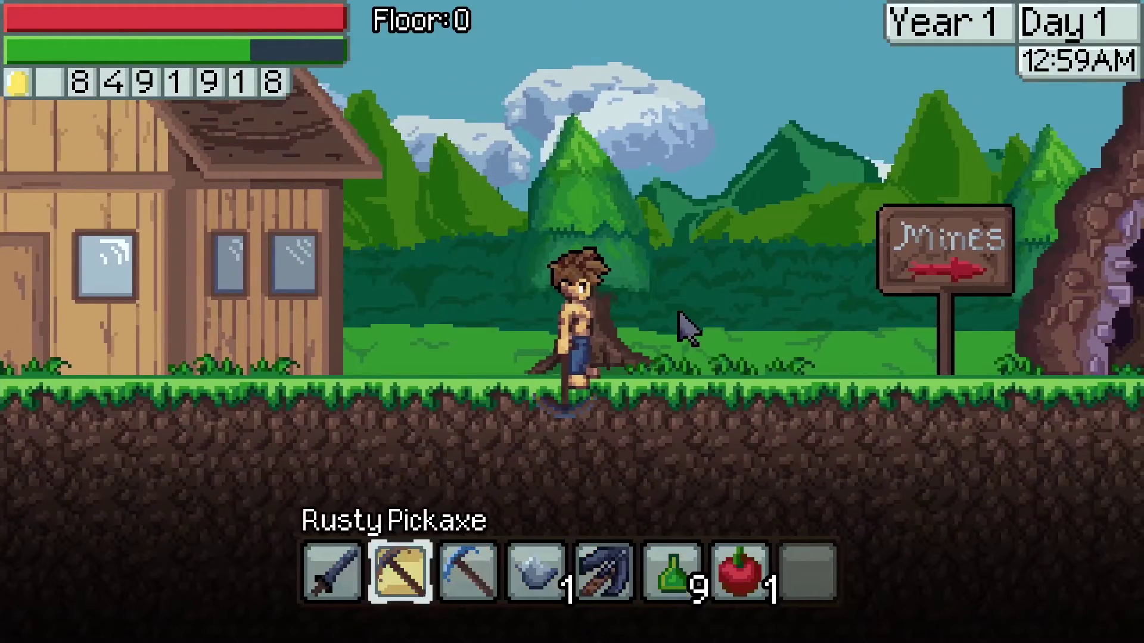
{"action": "scroll", "coordinate": [480, 322], "scroll_direction": "down", "scroll_amount": 1}
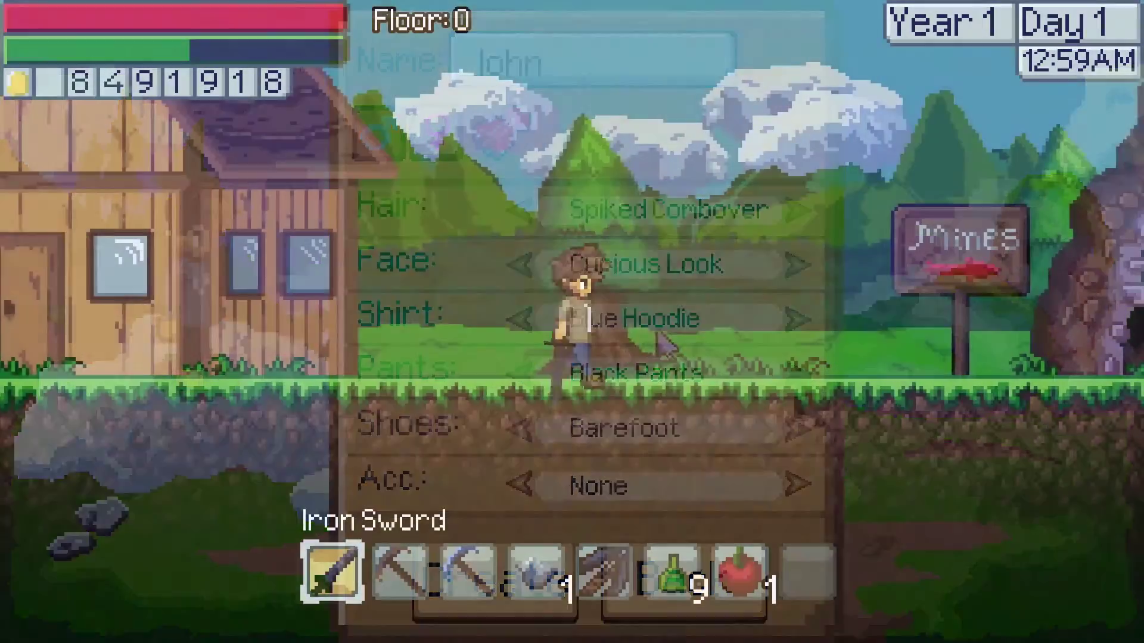
{"action": "scroll", "coordinate": [677, 339], "scroll_direction": "down", "scroll_amount": 5}
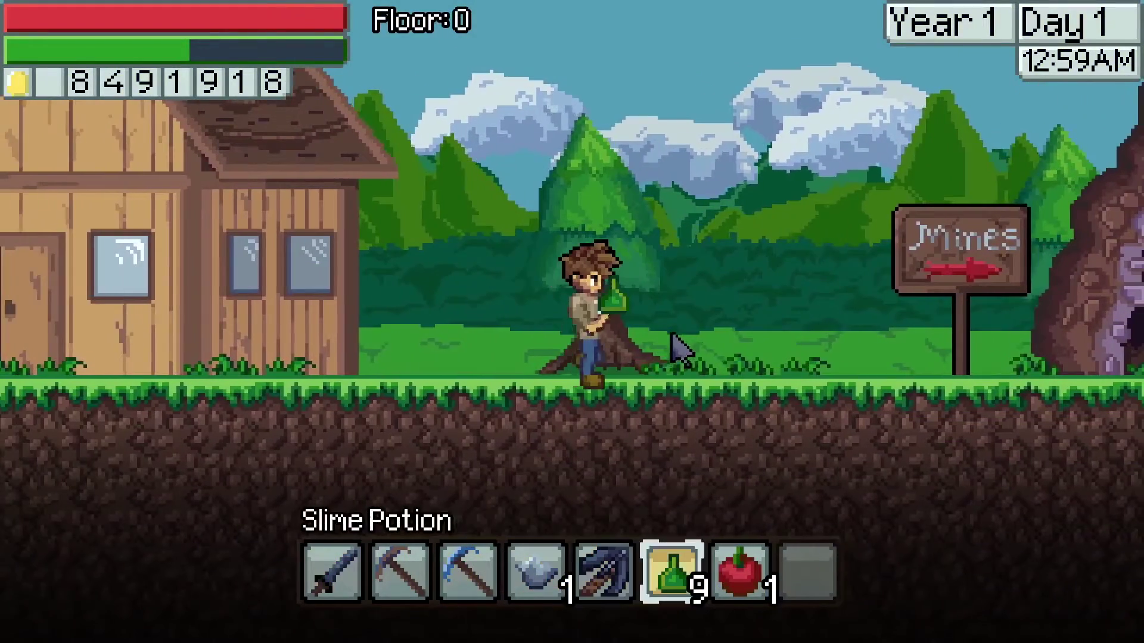
{"action": "scroll", "coordinate": [625, 325], "scroll_direction": "up", "scroll_amount": 3}
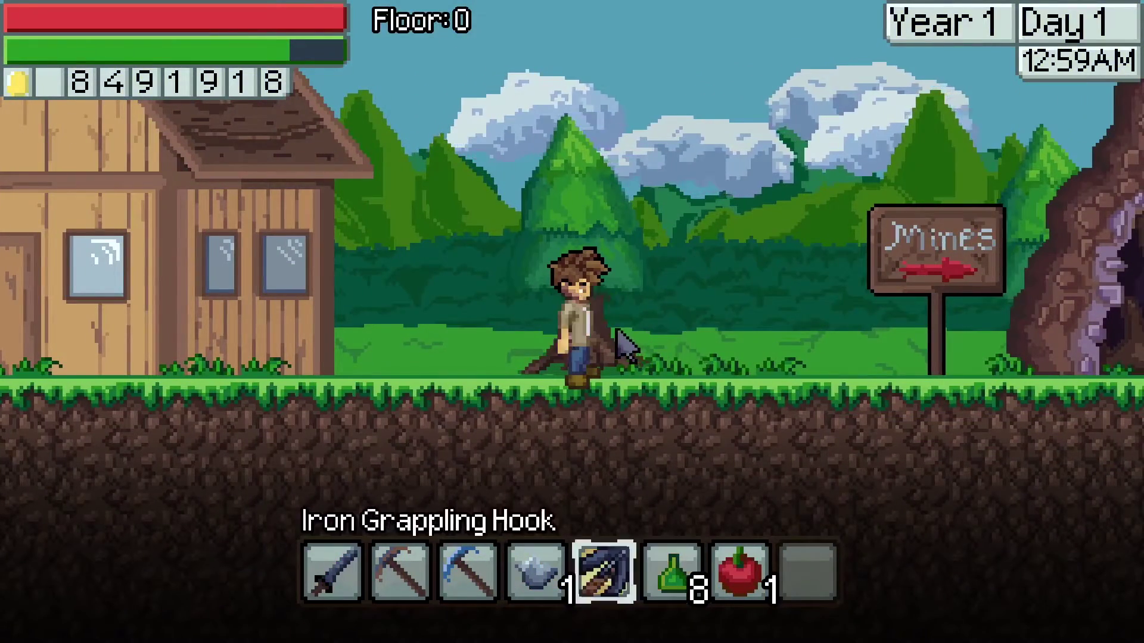
Swing the Rusty Pickaxe and the Azure Pickaxe while facing both directions.
{"action": "key", "text": "d"}
{"action": "left_click", "coordinate": [505, 325]}
{"action": "key", "text": "a"}
{"action": "scroll", "coordinate": [504, 322], "scroll_direction": "up", "scroll_amount": 2}
{"action": "scroll", "coordinate": [505, 325], "scroll_direction": "down", "scroll_amount": 1}
{"action": "left_click", "coordinate": [505, 325]}
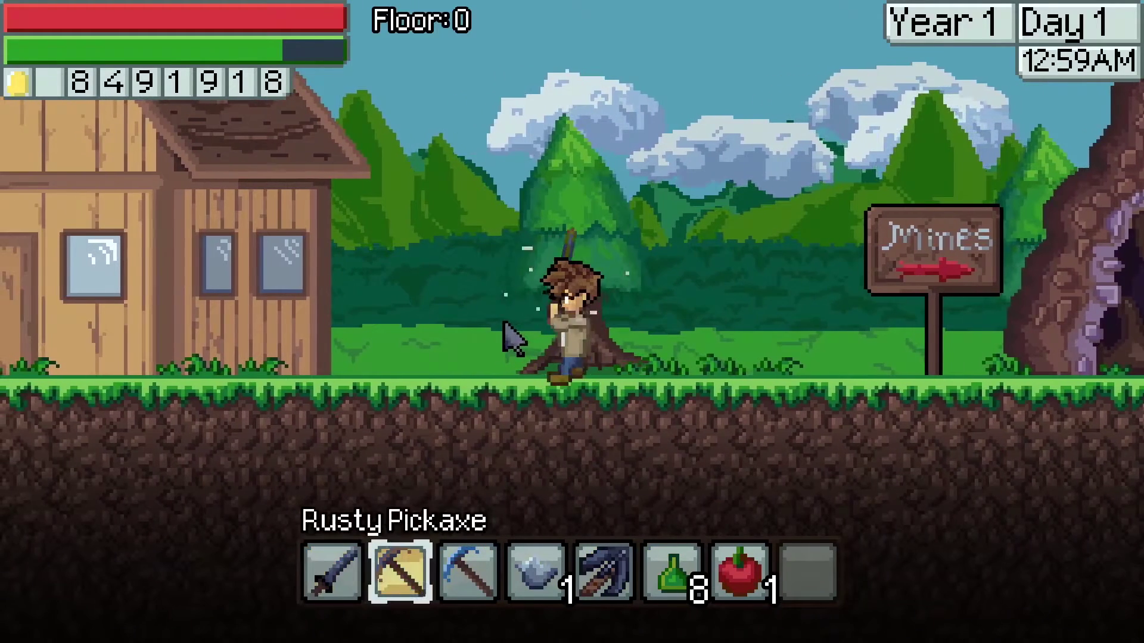
{"action": "left_click", "coordinate": [504, 324]}
{"action": "scroll", "coordinate": [504, 323], "scroll_direction": "down", "scroll_amount": 1}
{"action": "key", "text": "d"}
{"action": "left_click", "coordinate": [727, 333]}
{"action": "key", "text": "a"}
{"action": "left_click", "coordinate": [720, 332]}
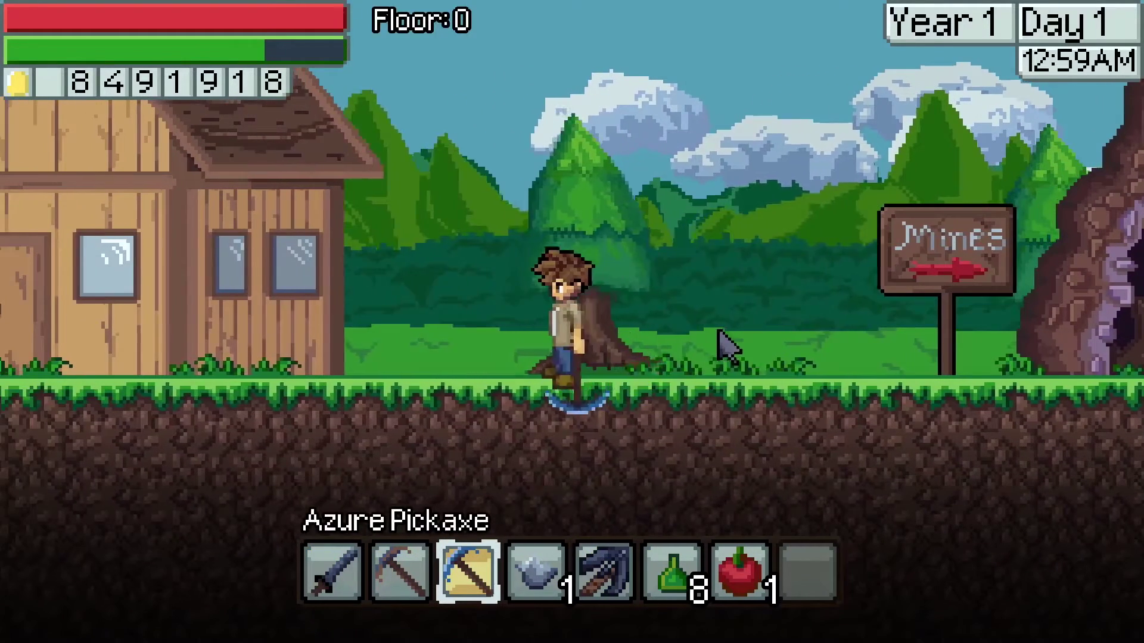
Take off the character's shirt in the inventory.
{"action": "key", "text": "e"}
{"action": "left_click", "coordinate": [398, 281]}
{"action": "key", "text": "e"}
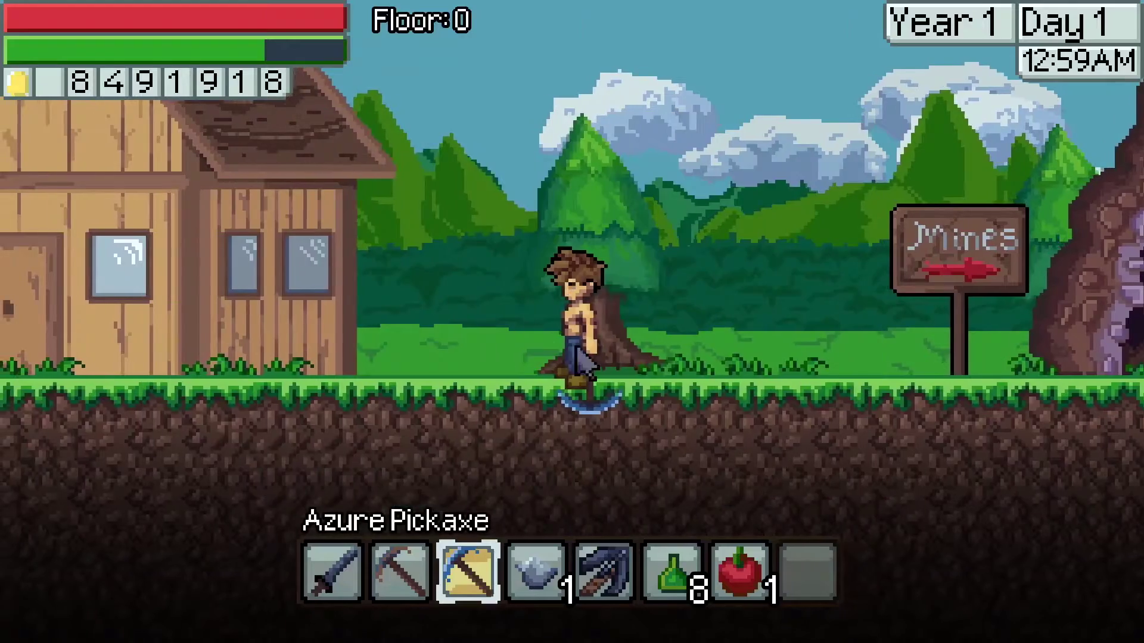
Jump around with the Azure Pickaxe, equip the Iron Sword and walk to the mine entrance.
{"action": "key", "text": "d"}
{"action": "key", "text": "space"}
{"action": "key", "text": "a"}
{"action": "key", "text": "space"}
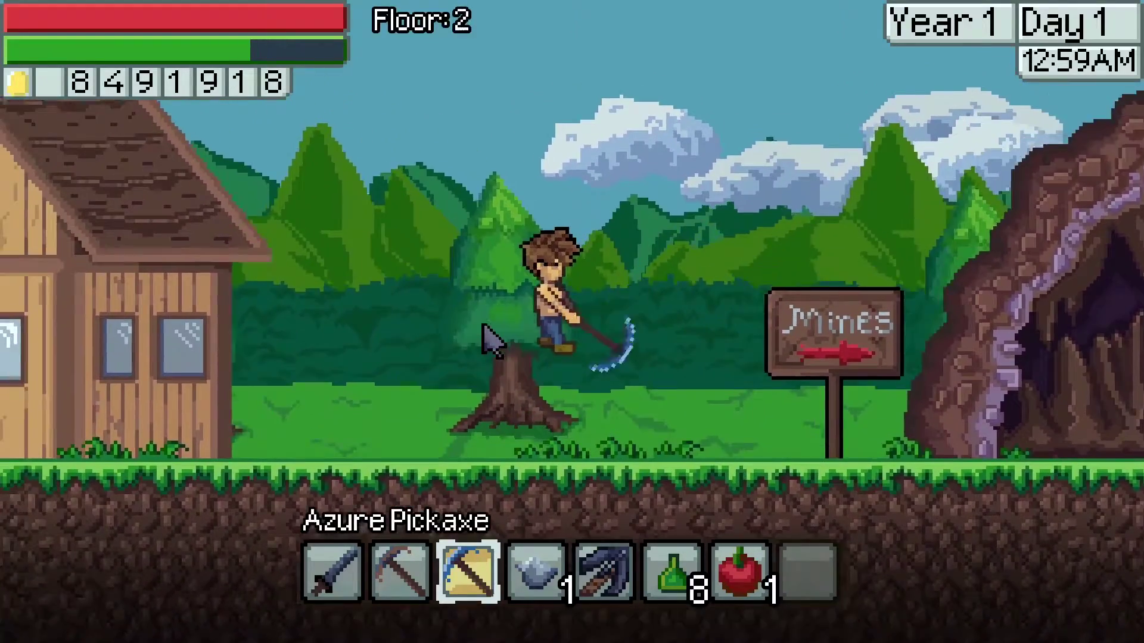
{"action": "key", "text": "d"}
{"action": "scroll", "coordinate": [485, 342], "scroll_direction": "down", "scroll_amount": 1}
{"action": "scroll", "coordinate": [485, 333], "scroll_direction": "up", "scroll_amount": 3}
{"action": "key", "text": "space"}
{"action": "key", "text": "d"}
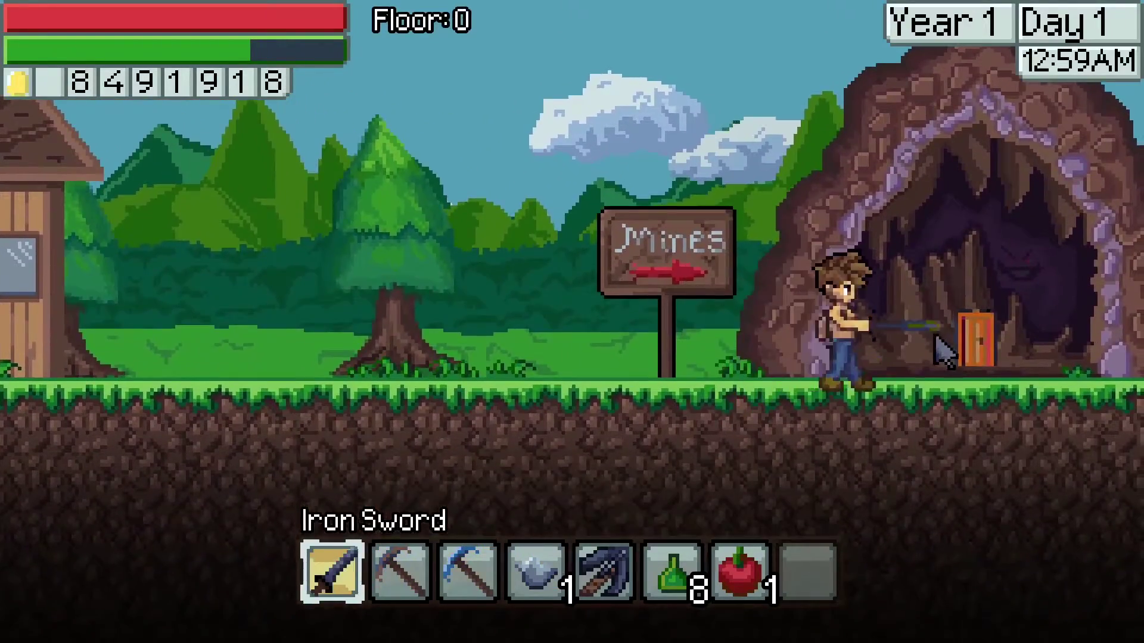
Enter the Mines and equip the Rusty Pickaxe.
{"action": "right_click", "coordinate": [943, 338]}
{"action": "scroll", "coordinate": [614, 411], "scroll_direction": "down", "scroll_amount": 1}
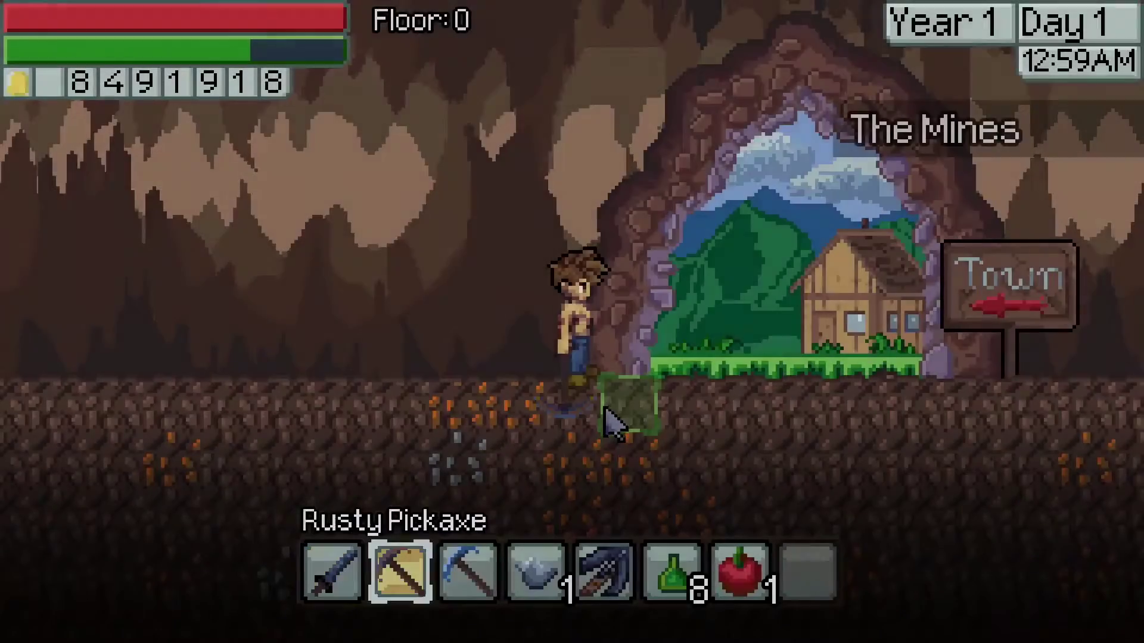
{"action": "key", "text": "a"}
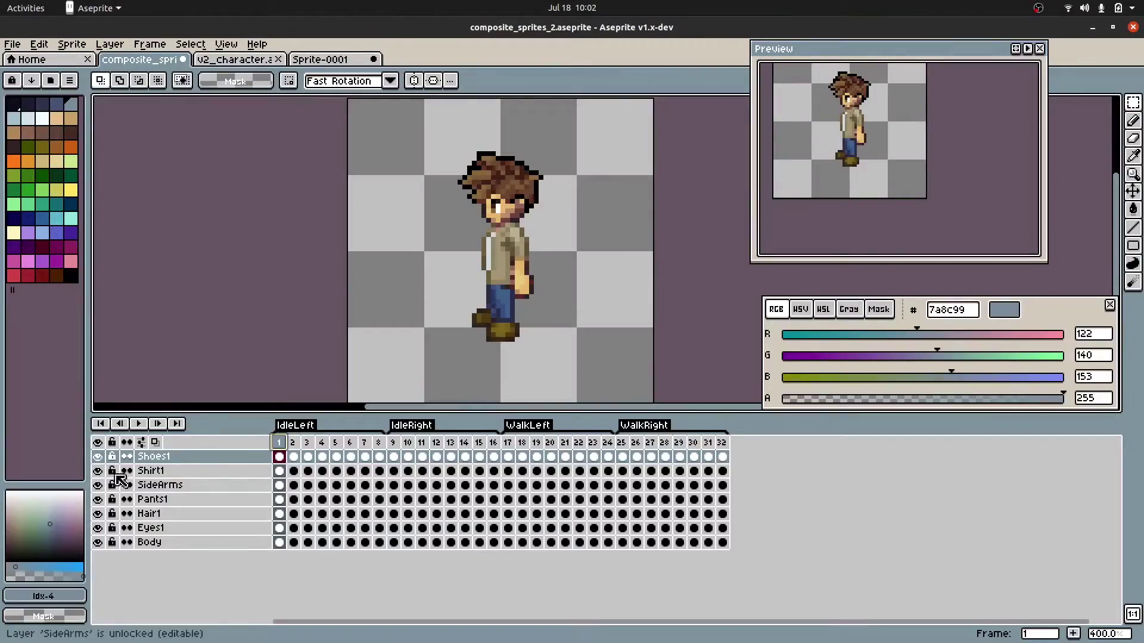
Hide the clothing, hair and eye layers and examine the Body layer through the 32 animation frames.
{"action": "left_click_drag", "start_coordinate": [99, 458], "coordinate": [102, 548]}
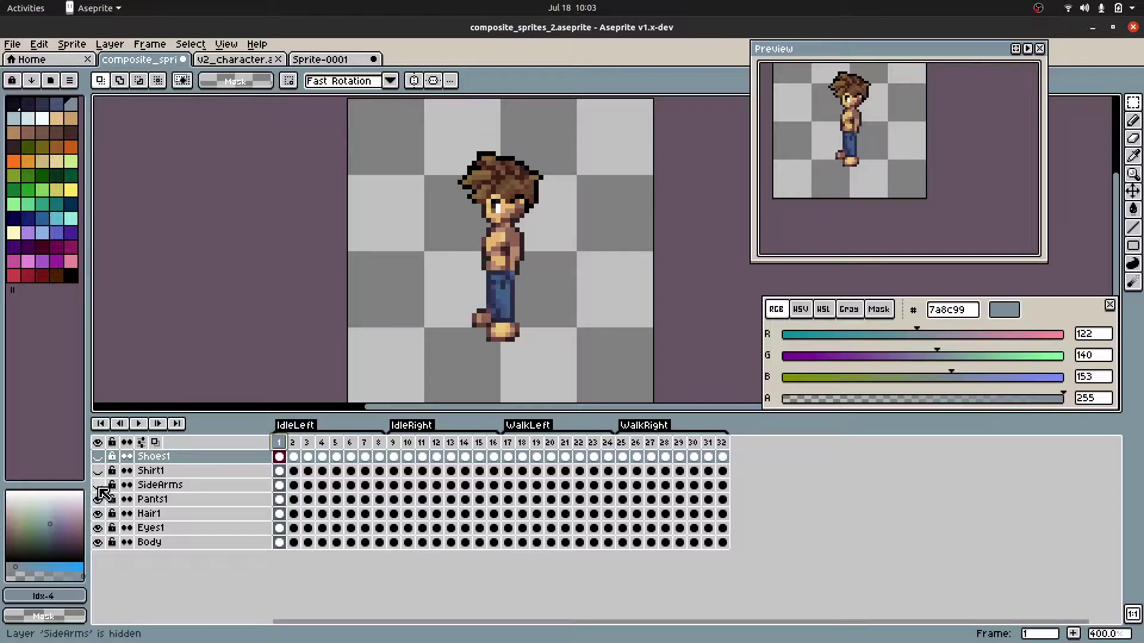
{"action": "left_click_drag", "start_coordinate": [279, 446], "coordinate": [723, 455]}
{"action": "left_click", "coordinate": [282, 443]}
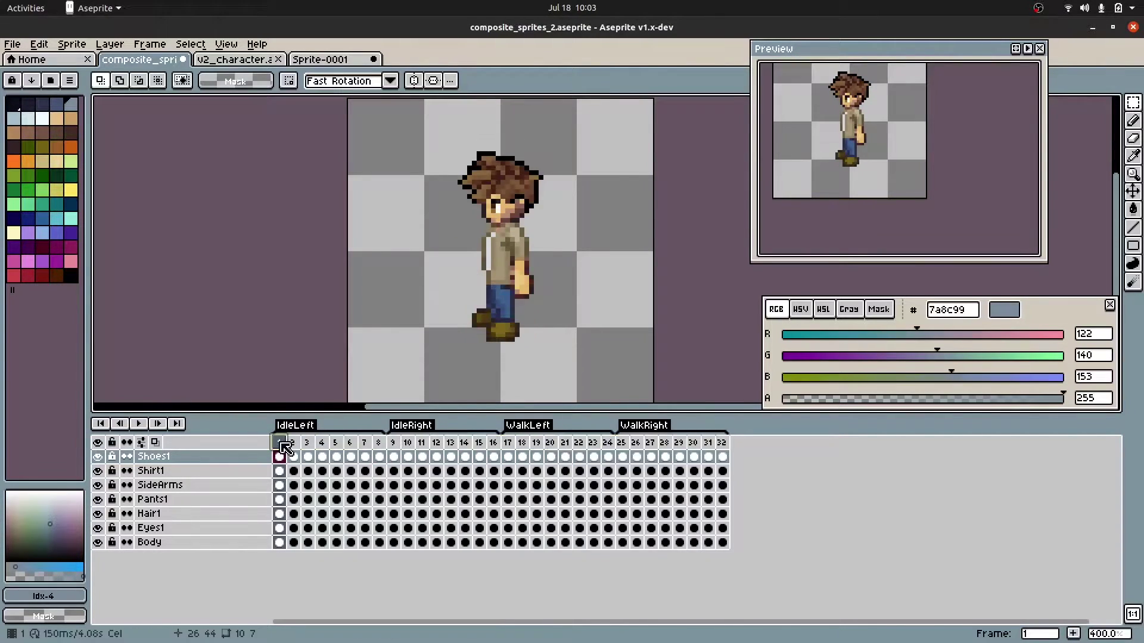
{"action": "left_click", "coordinate": [285, 542]}
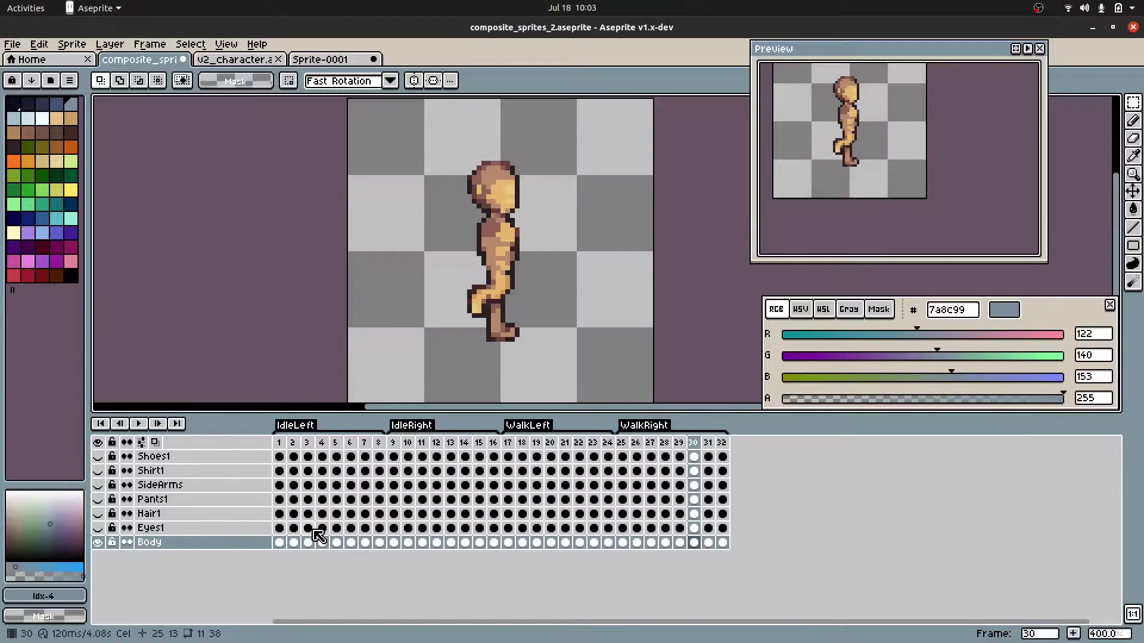
Add a new layer above SideArms and name it Sword.
{"action": "right_click", "coordinate": [158, 483]}
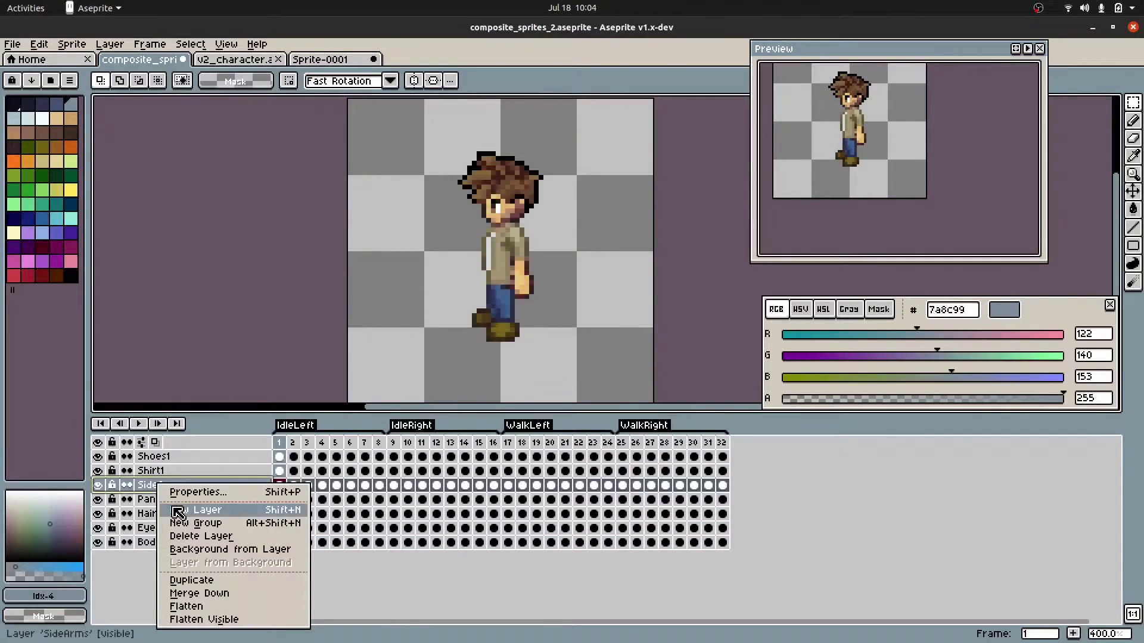
{"action": "left_click", "coordinate": [174, 510]}
{"action": "double_click", "coordinate": [186, 484]}
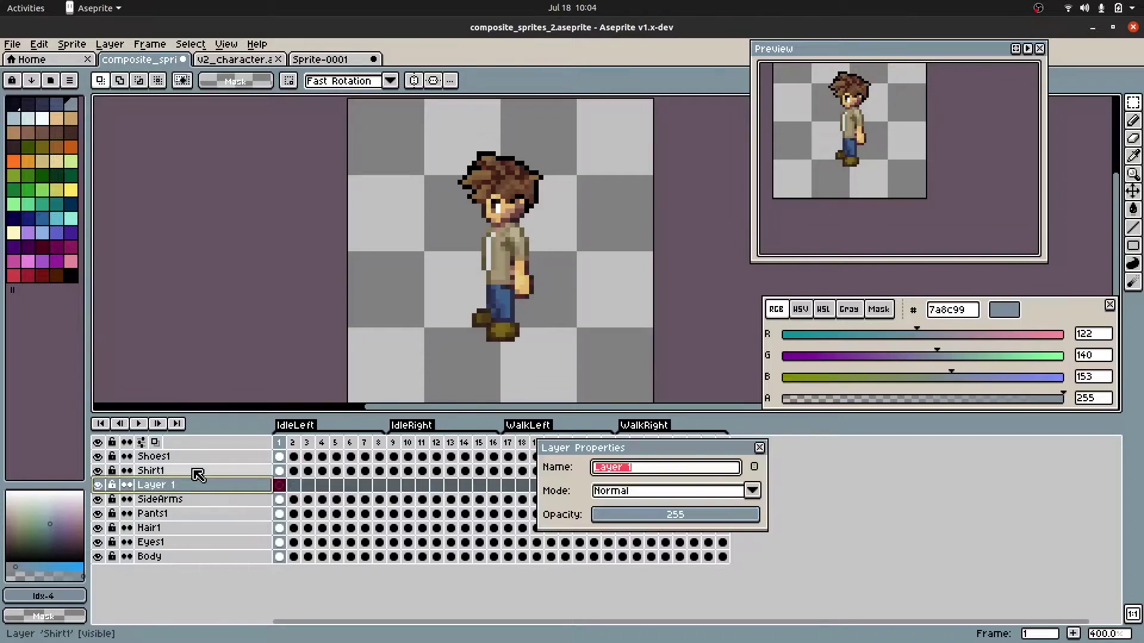
{"action": "key", "text": "Return"}
Draw a vertical sword blade below the character's hand in frame 1, using a 4 px pencil in colour 0b0d1a.
{"action": "left_click", "coordinate": [12, 105]}
{"action": "scroll", "coordinate": [536, 309], "scroll_direction": "up", "scroll_amount": 2}
{"action": "key", "text": "b"}
{"action": "scroll", "coordinate": [482, 244], "scroll_direction": "up", "scroll_amount": 3}
{"action": "left_click", "coordinate": [515, 220]}
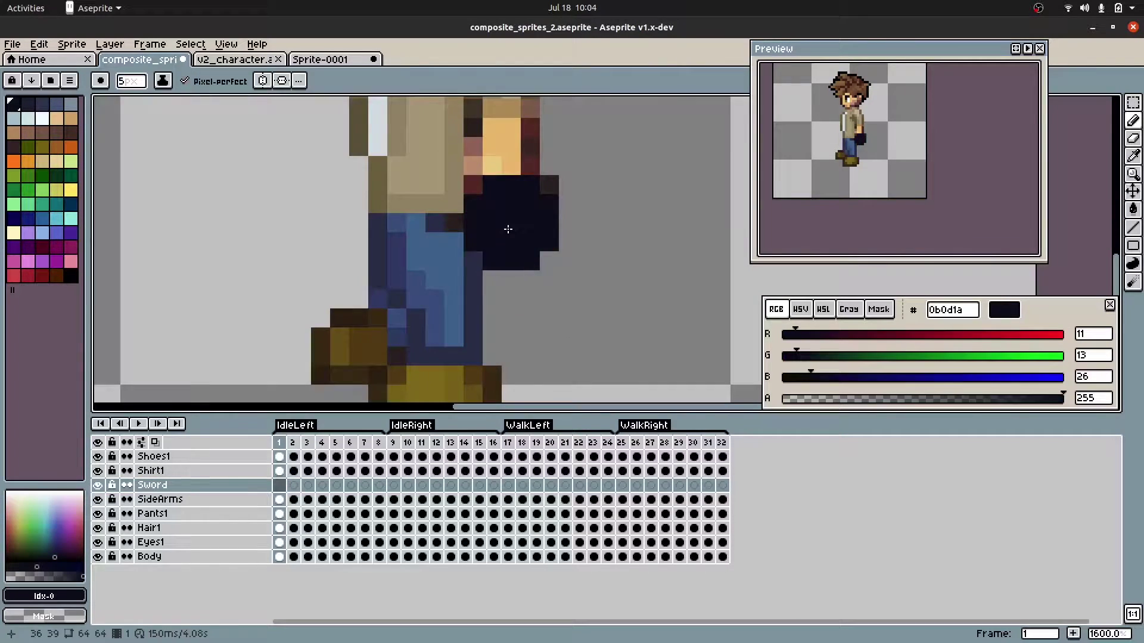
{"action": "scroll", "coordinate": [505, 241], "scroll_direction": "down", "scroll_amount": 1}
{"action": "key", "text": "ctrl+z"}
{"action": "left_click_drag", "start_coordinate": [518, 228], "coordinate": [523, 371], "text": "shift"}
{"action": "key", "text": "ctrl+z"}
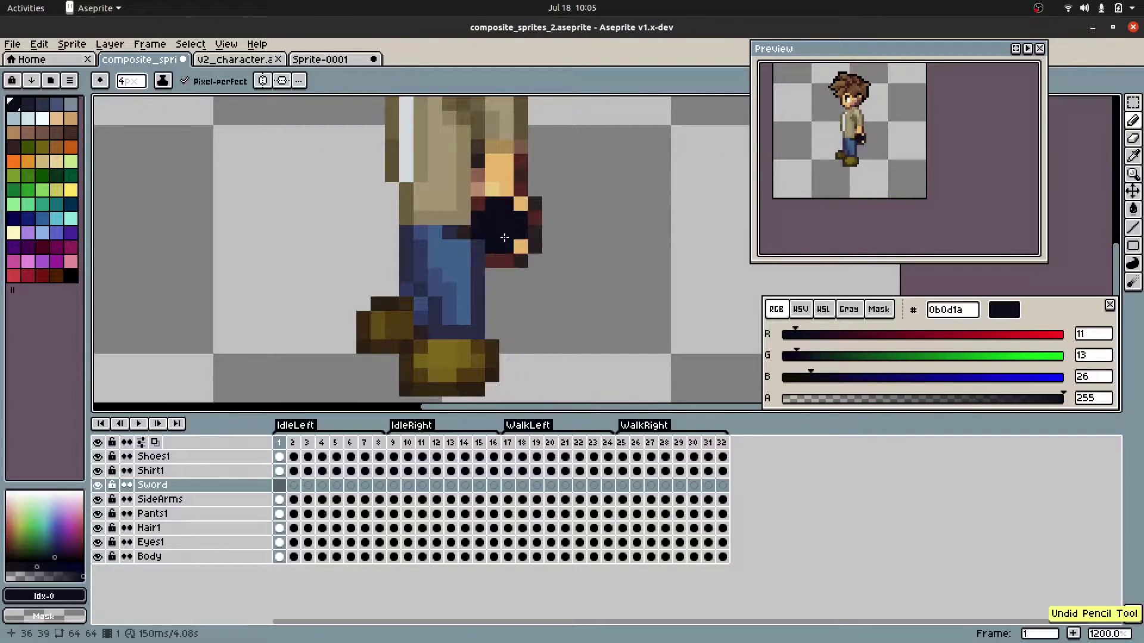
{"action": "left_click", "coordinate": [502, 238]}
{"action": "left_click", "coordinate": [503, 374], "text": "shift"}
Move the Sword layer below SideArms and copy its frame 1 cel to the remaining IdleLeft frames, 2 to 8.
{"action": "left_click", "coordinate": [154, 487]}
{"action": "left_click_drag", "start_coordinate": [155, 492], "coordinate": [160, 511]}
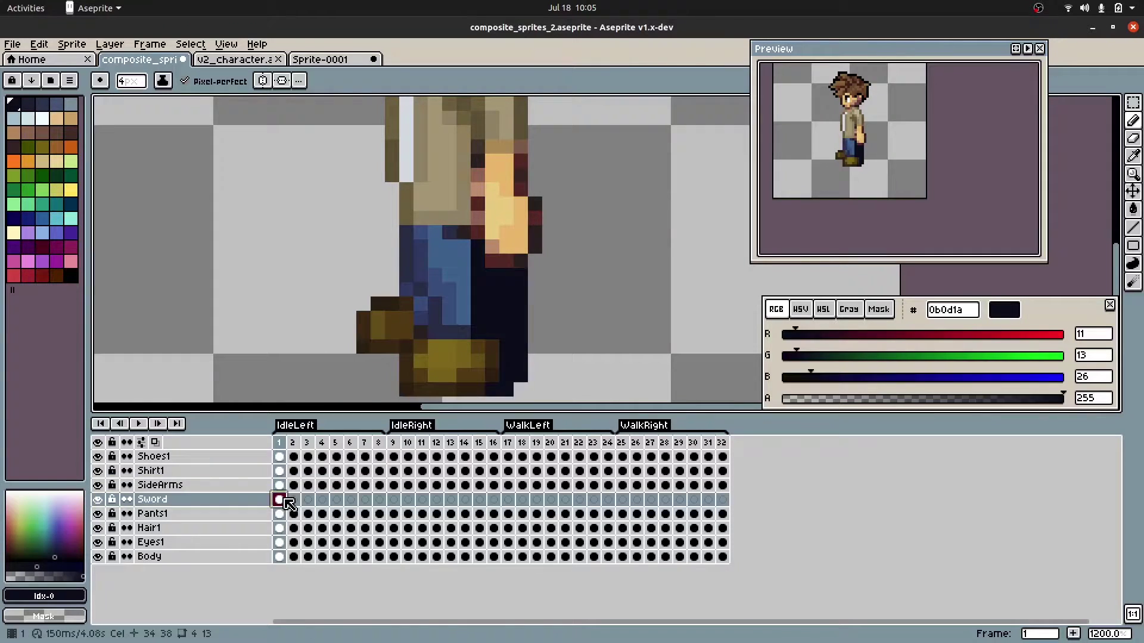
{"action": "key", "text": "Return"}
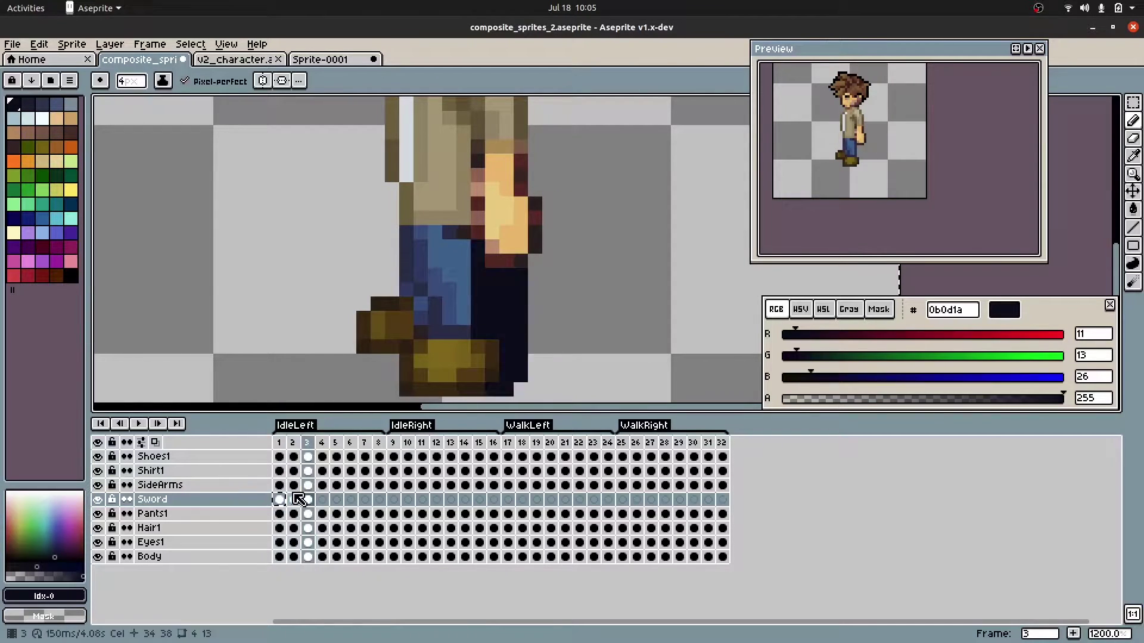
{"action": "key", "text": "Right"}
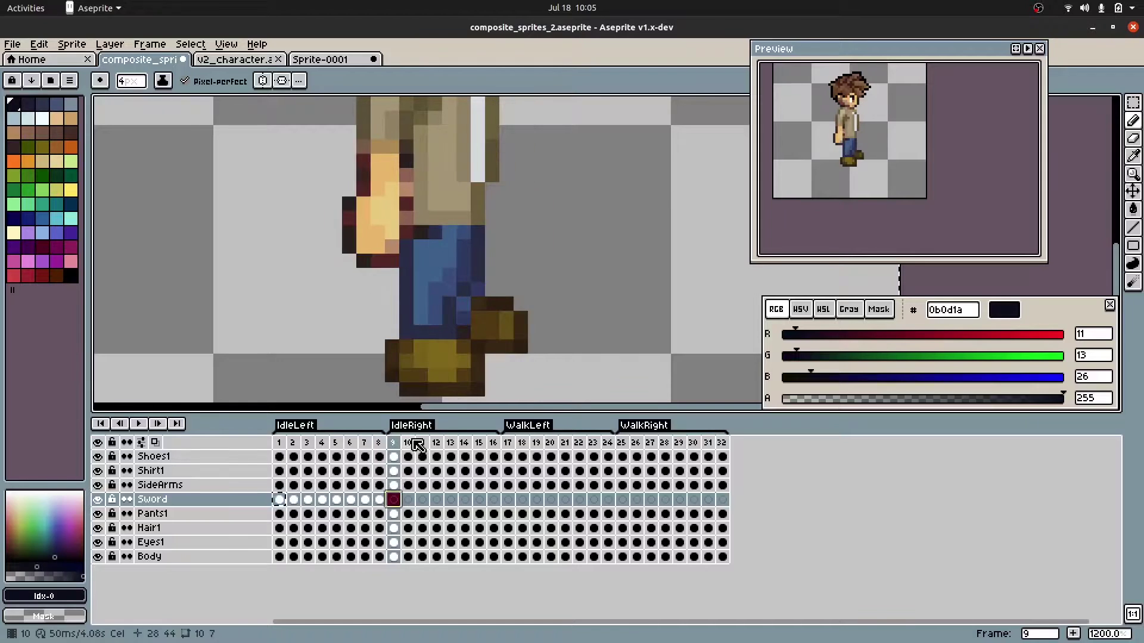
Paste the sword into frame 9, flip it horizontally and copy it through IdleRight frames 10 to 16.
{"action": "key", "text": "ctrl+v"}
{"action": "key", "text": "shift+h"}
{"action": "key", "text": "Return"}
{"action": "key", "text": "ctrl+c"}
{"action": "key", "text": "Right"}
{"action": "key", "text": "ctrl+v"}
{"action": "key", "text": "Right"}
{"action": "key", "text": "ctrl+v"}
{"action": "key", "text": "Right"}
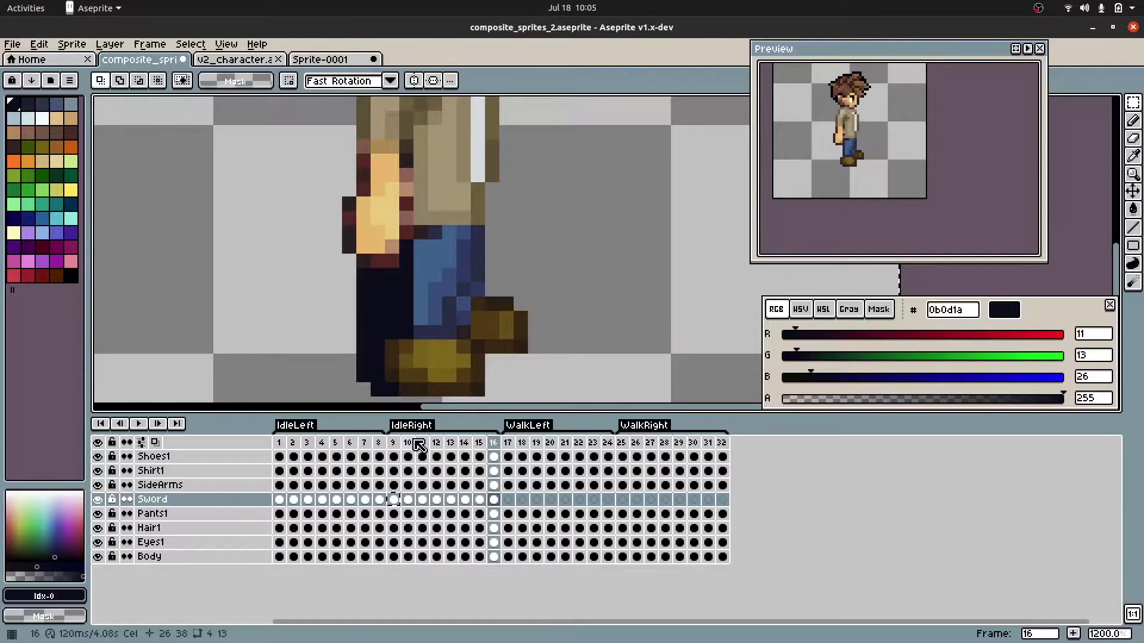
Draw the dark sword blade extending from the hand in WalkLeft frames 17 and 18.
{"action": "scroll", "coordinate": [510, 399], "scroll_direction": "down", "scroll_amount": 3}
{"action": "key", "text": "b"}
{"action": "scroll", "coordinate": [493, 267], "scroll_direction": "up", "scroll_amount": 2}
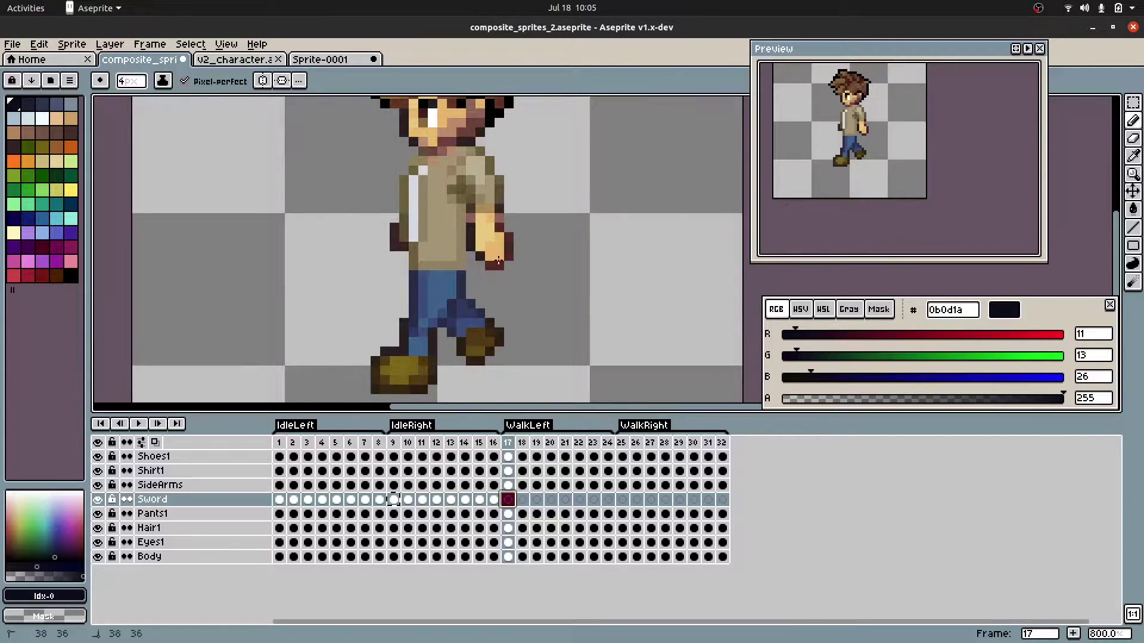
{"action": "left_click", "coordinate": [495, 281]}
{"action": "left_click", "coordinate": [524, 356], "text": "shift"}
{"action": "key", "text": "Right"}
{"action": "left_click_drag", "start_coordinate": [476, 274], "coordinate": [488, 370]}
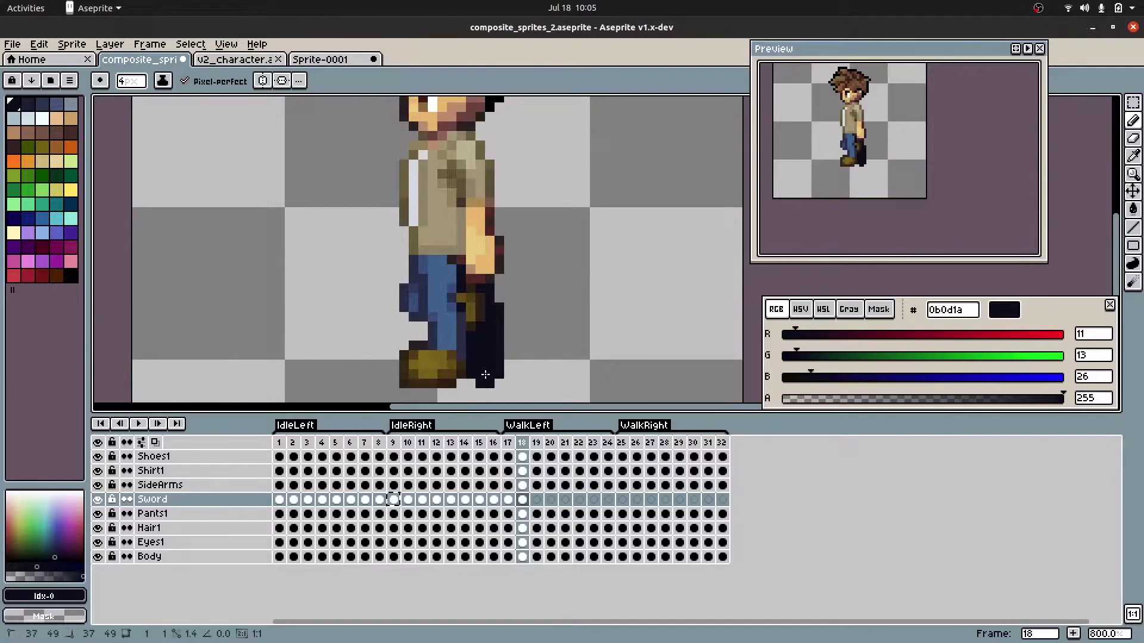
Draw the sword following the hand's swing in WalkLeft frames 19 to 22, horizontal in frame 20.
{"action": "key", "text": "Right"}
{"action": "left_click_drag", "start_coordinate": [402, 275], "coordinate": [340, 326]}
{"action": "key", "text": "Right"}
{"action": "left_click_drag", "start_coordinate": [390, 220], "coordinate": [258, 221]}
{"action": "key", "text": "Right"}
{"action": "left_click_drag", "start_coordinate": [420, 289], "coordinate": [300, 331]}
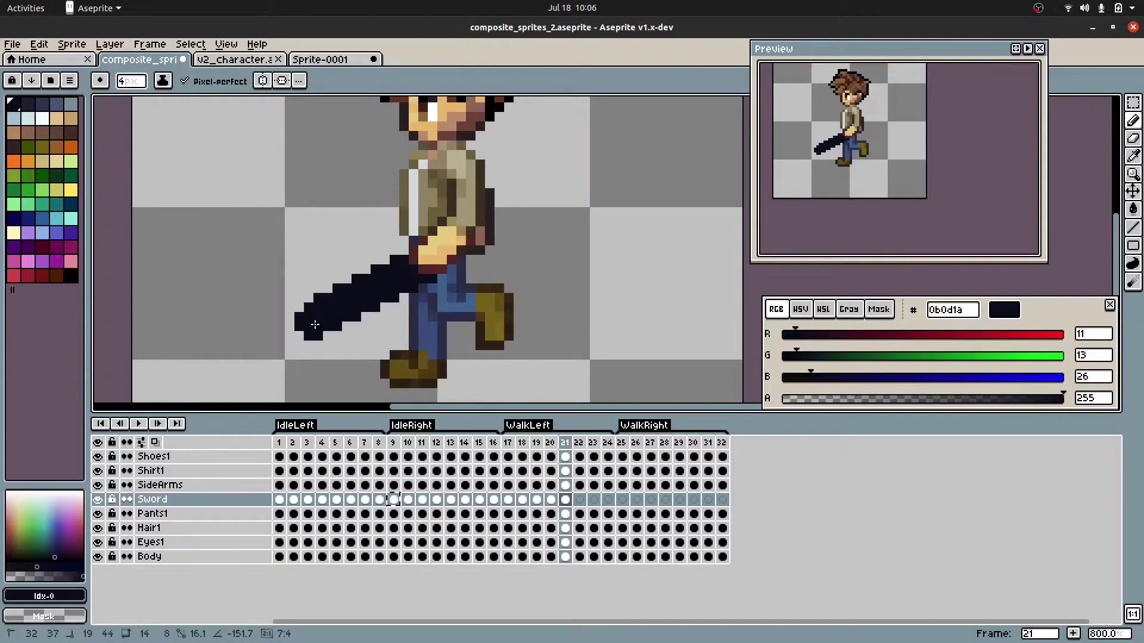
{"action": "key", "text": "Right"}
{"action": "left_click", "coordinate": [480, 392], "text": "shift"}
{"action": "scroll", "coordinate": [481, 311], "scroll_direction": "down", "scroll_amount": 1}
{"action": "scroll", "coordinate": [477, 295], "scroll_direction": "up", "scroll_amount": 1}
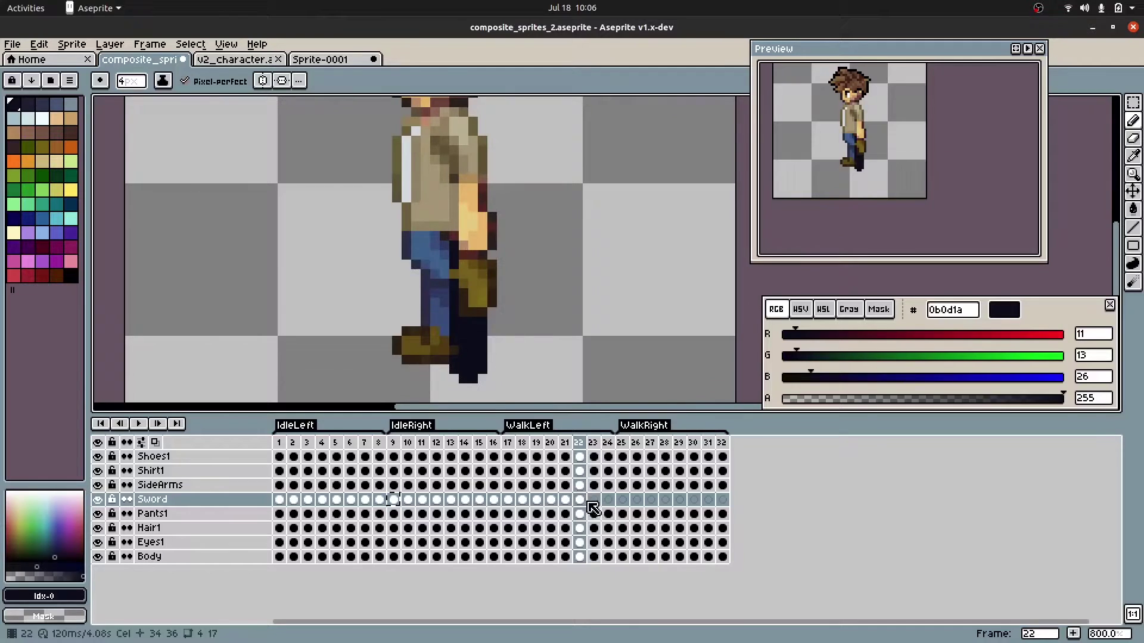
Draw the sword angled back behind the character in WalkLeft frames 23 and 24.
{"action": "left_click", "coordinate": [591, 503]}
{"action": "left_click", "coordinate": [492, 264]}
{"action": "left_click", "coordinate": [527, 346], "text": "shift"}
{"action": "key", "text": "Right"}
{"action": "left_click", "coordinate": [517, 245]}
{"action": "left_click", "coordinate": [555, 318], "text": "shift"}
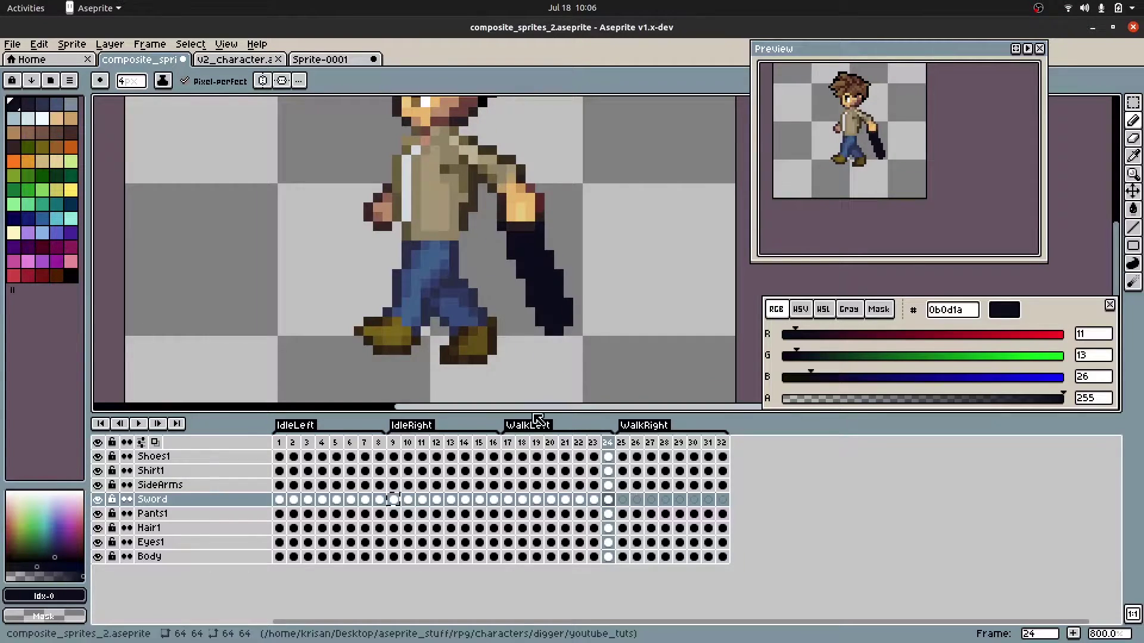
Draw the sword hanging from the hand in WalkRight frames 25 and 26.
{"action": "key", "text": "Right"}
{"action": "key", "text": "Left"}
{"action": "key", "text": "Left"}
{"action": "left_click", "coordinate": [623, 499]}
{"action": "left_click_drag", "start_coordinate": [370, 237], "coordinate": [346, 336]}
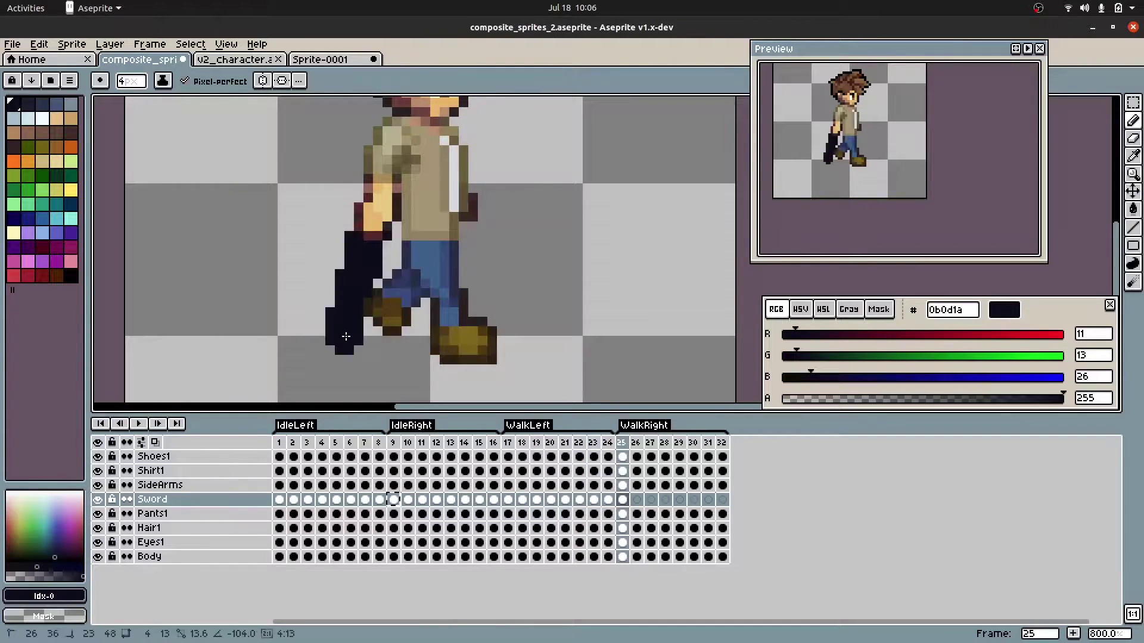
{"action": "left_click", "coordinate": [640, 499]}
{"action": "left_click", "coordinate": [382, 245]}
{"action": "left_click", "coordinate": [363, 356], "text": "shift"}
Draw the sword pointing forward in WalkRight frames 27 to 29, horizontal in frame 28.
{"action": "key", "text": "Right"}
{"action": "left_click", "coordinate": [445, 246]}
{"action": "left_click", "coordinate": [536, 310], "text": "shift"}
{"action": "key", "text": "Right"}
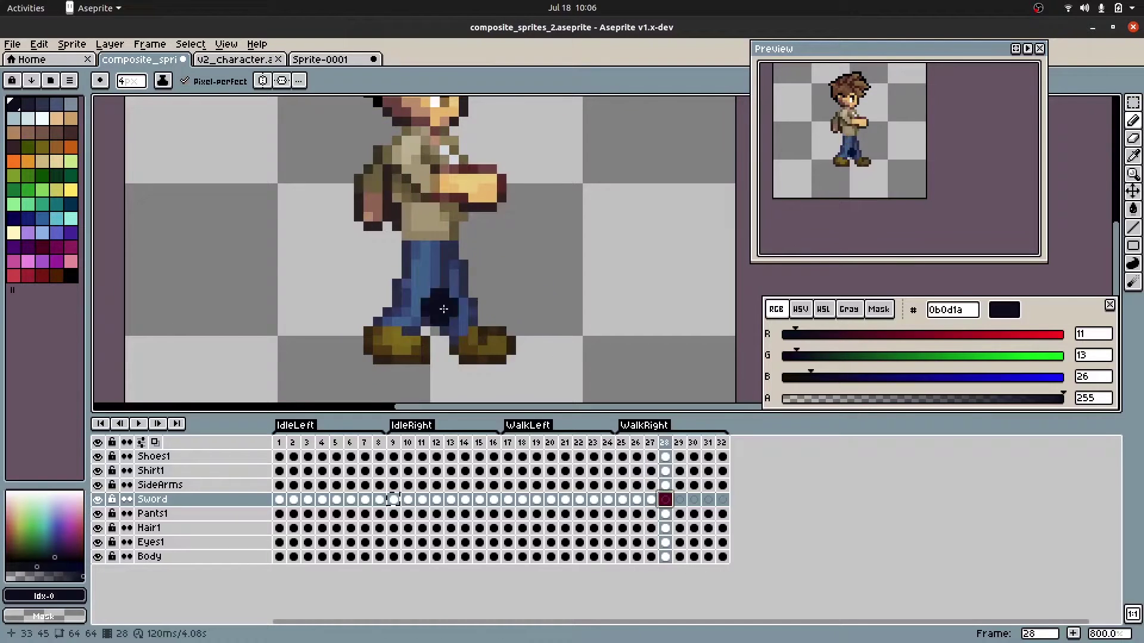
{"action": "left_click_drag", "start_coordinate": [500, 185], "coordinate": [629, 185]}
{"action": "key", "text": "Right"}
{"action": "left_click_drag", "start_coordinate": [432, 236], "coordinate": [542, 333]}
Draw the sword in the remaining WalkRight frames 30 to 32 and play the animation.
{"action": "key", "text": "Right"}
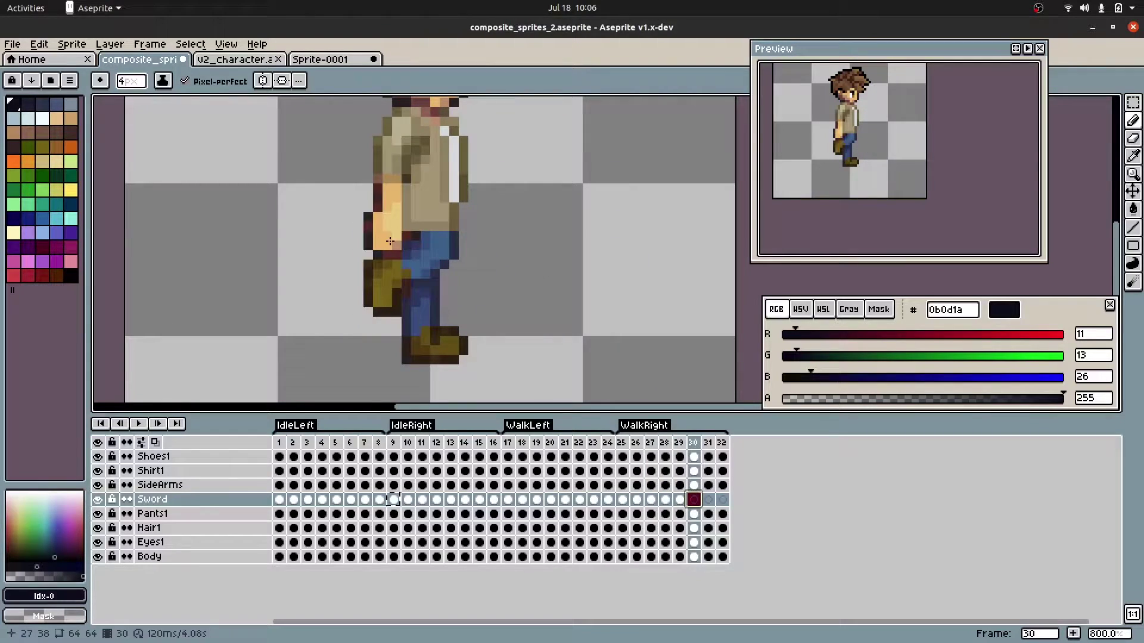
{"action": "key", "text": "Right"}
{"action": "left_click_drag", "start_coordinate": [390, 250], "coordinate": [280, 355]}
{"action": "key", "text": "Right"}
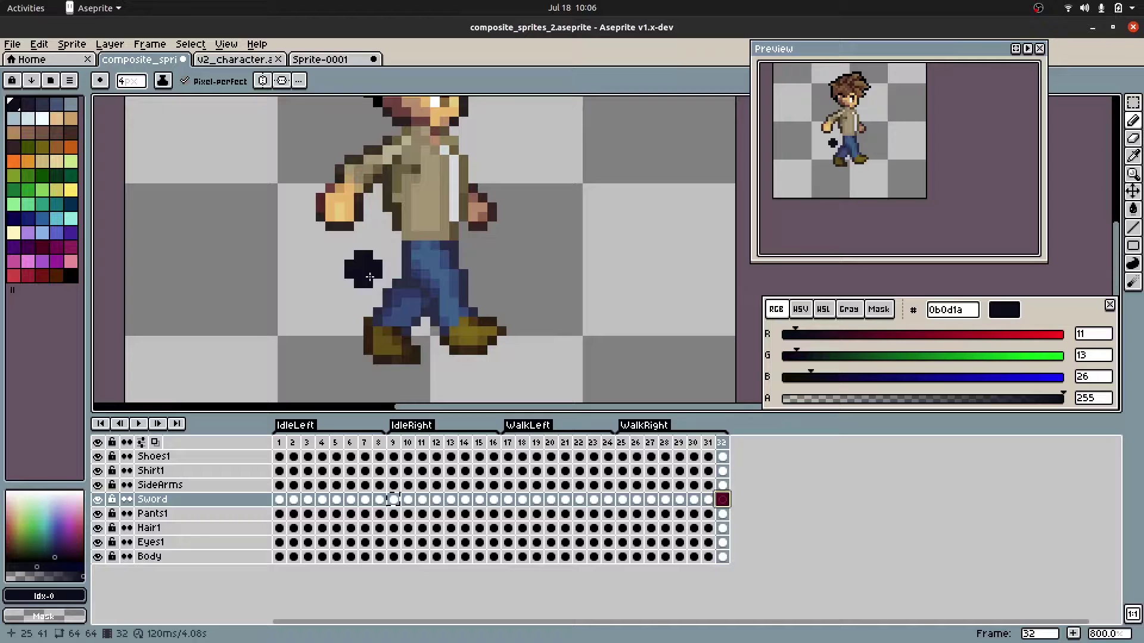
{"action": "left_click_drag", "start_coordinate": [336, 215], "coordinate": [285, 330]}
{"action": "key", "text": "Return"}
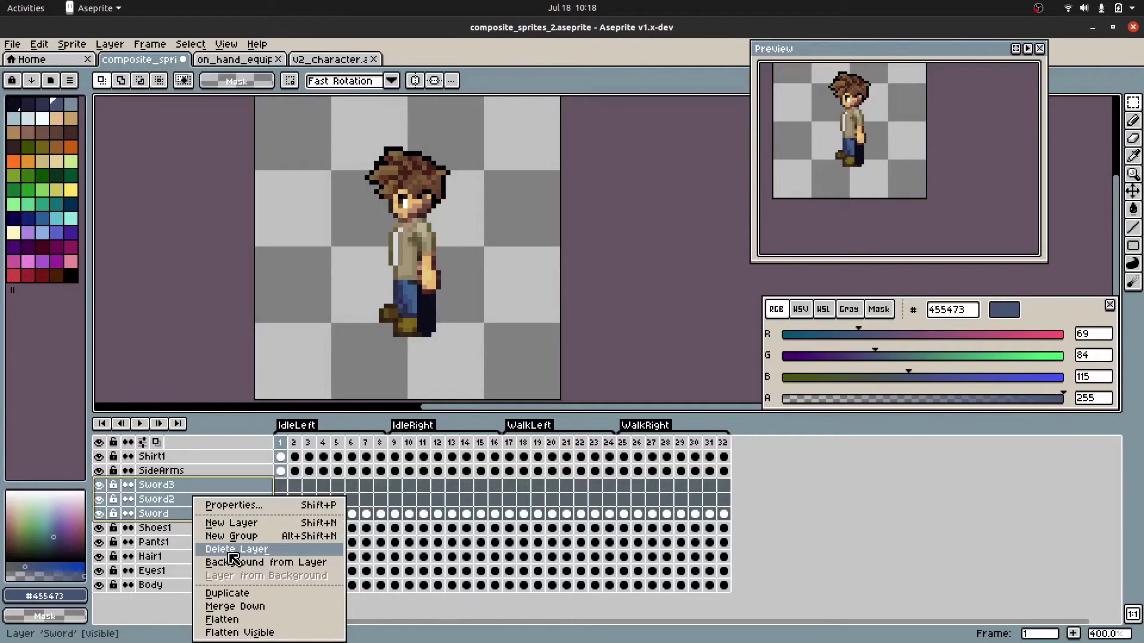
Delete the Sword, Sword2 and Sword3 layers.
{"action": "left_click", "coordinate": [231, 550]}
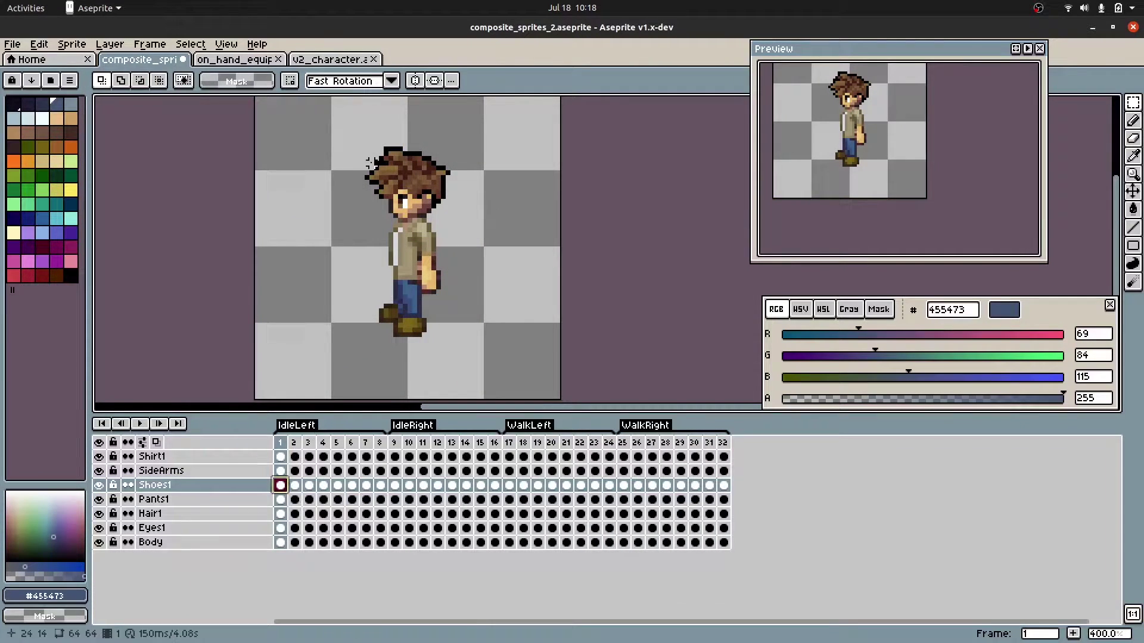
Switch to on_hand_equips.aseprite and compare the IronPickaxe and IronSword layers by toggling their visibility.
{"action": "left_click", "coordinate": [233, 59]}
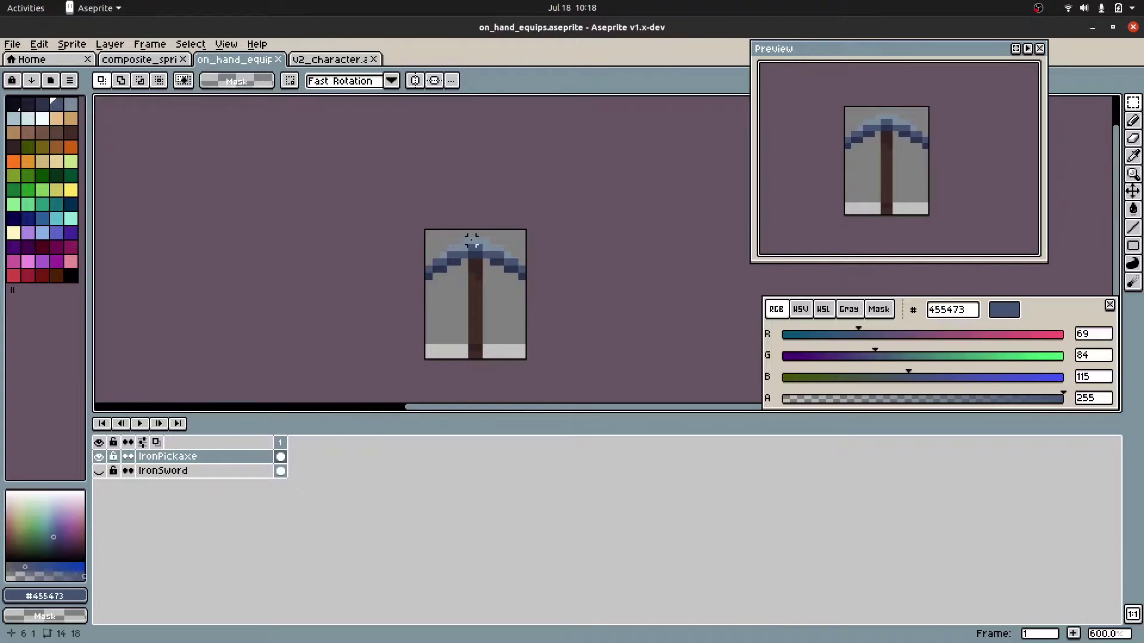
{"action": "left_click", "coordinate": [266, 471]}
{"action": "left_click", "coordinate": [100, 470]}
{"action": "left_click", "coordinate": [100, 460]}
{"action": "left_click", "coordinate": [100, 460]}
{"action": "left_click", "coordinate": [102, 471]}
{"action": "left_click", "coordinate": [102, 471]}
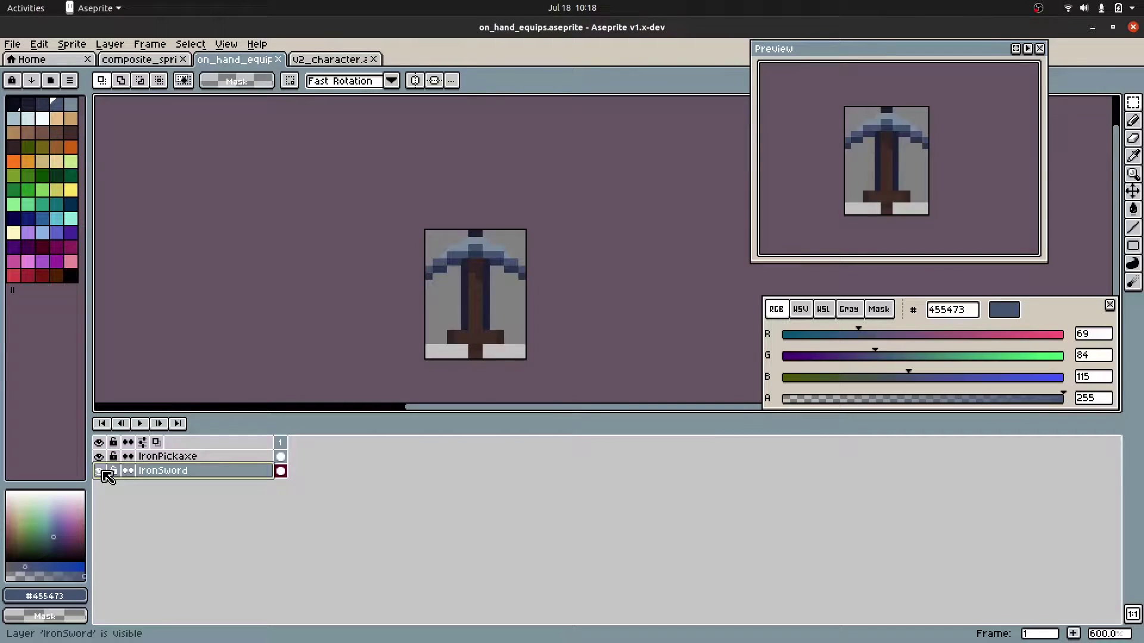
Toggle the visibility of the IronPickaxe and IronSword layers, leaving only IronSword shown.
{"action": "left_click", "coordinate": [102, 470]}
{"action": "left_click", "coordinate": [101, 459]}
{"action": "left_click", "coordinate": [101, 460]}
{"action": "left_click", "coordinate": [101, 471]}
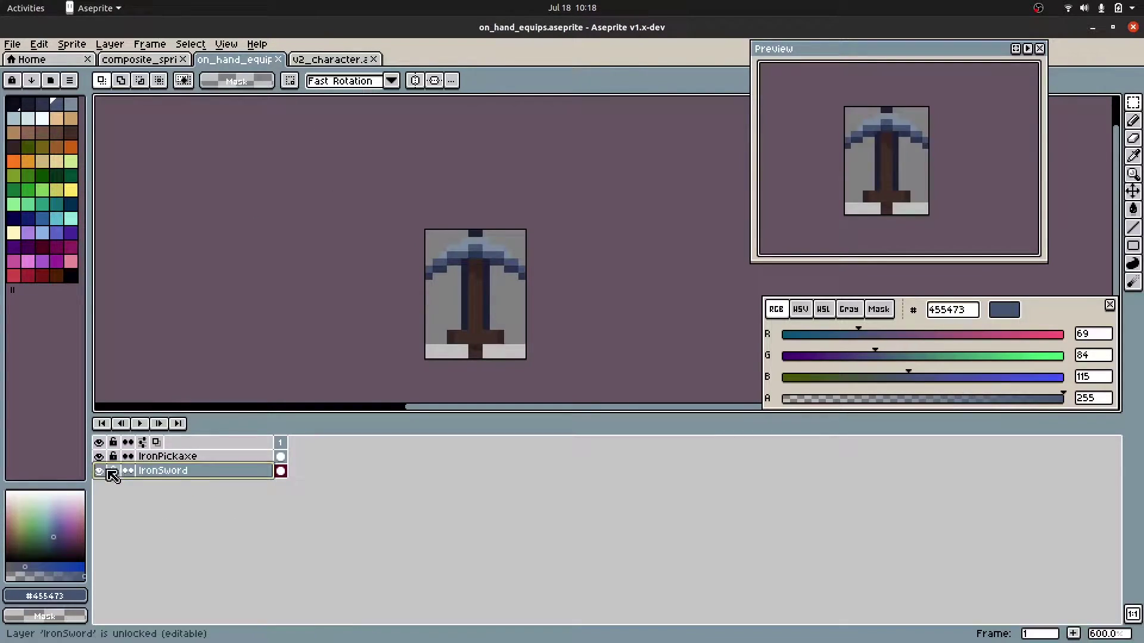
{"action": "left_click", "coordinate": [103, 471], "text": "alt"}
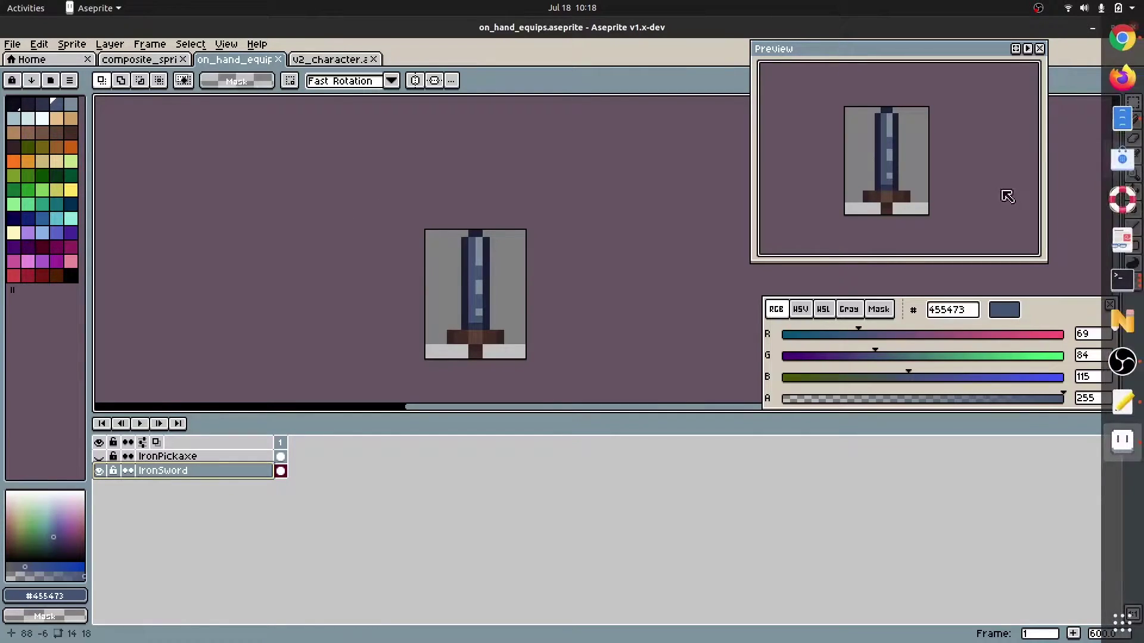
Draw a small smiley face in colour #455473 beside the blade on the IronSword layer.
{"action": "key", "text": "b"}
{"action": "left_click", "coordinate": [502, 246]}
{"action": "scroll", "coordinate": [502, 246], "scroll_direction": "up", "scroll_amount": 6}
{"action": "left_click", "coordinate": [609, 256]}
{"action": "middle_click_drag", "start_coordinate": [581, 268], "coordinate": [587, 177]}
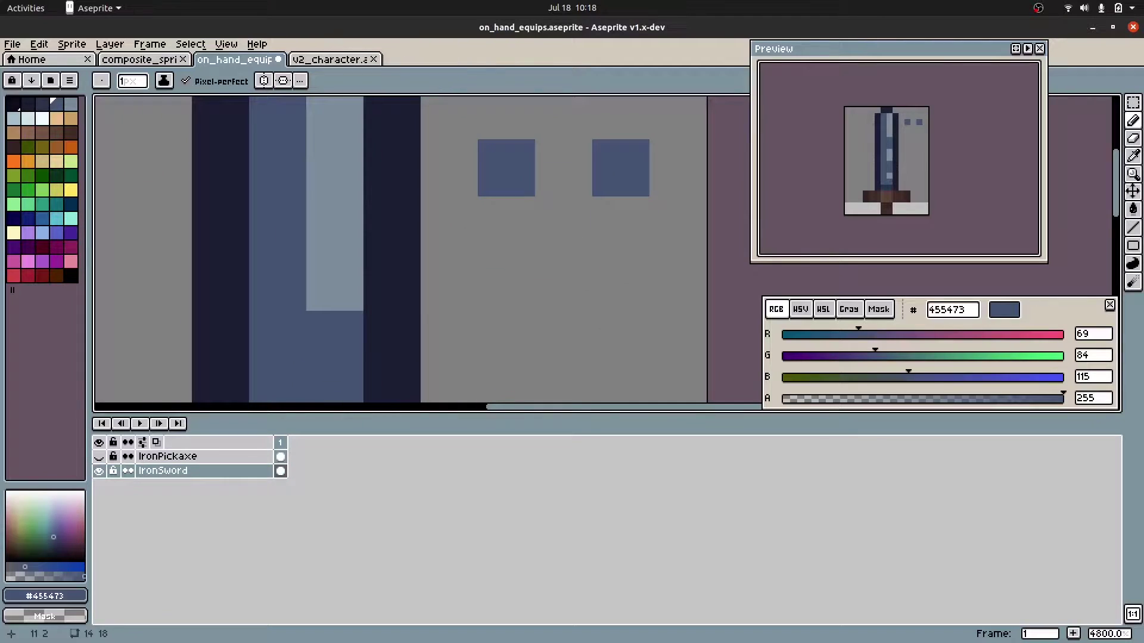
{"action": "mouse_move", "coordinate": [452, 286]}
{"action": "left_mouse_down"}
{"action": "mouse_move", "coordinate": [508, 327]}
{"action": "mouse_move", "coordinate": [656, 316]}
{"action": "left_mouse_up"}
{"action": "left_click", "coordinate": [697, 292]}
{"action": "scroll", "coordinate": [685, 333], "scroll_direction": "down", "scroll_amount": 3}
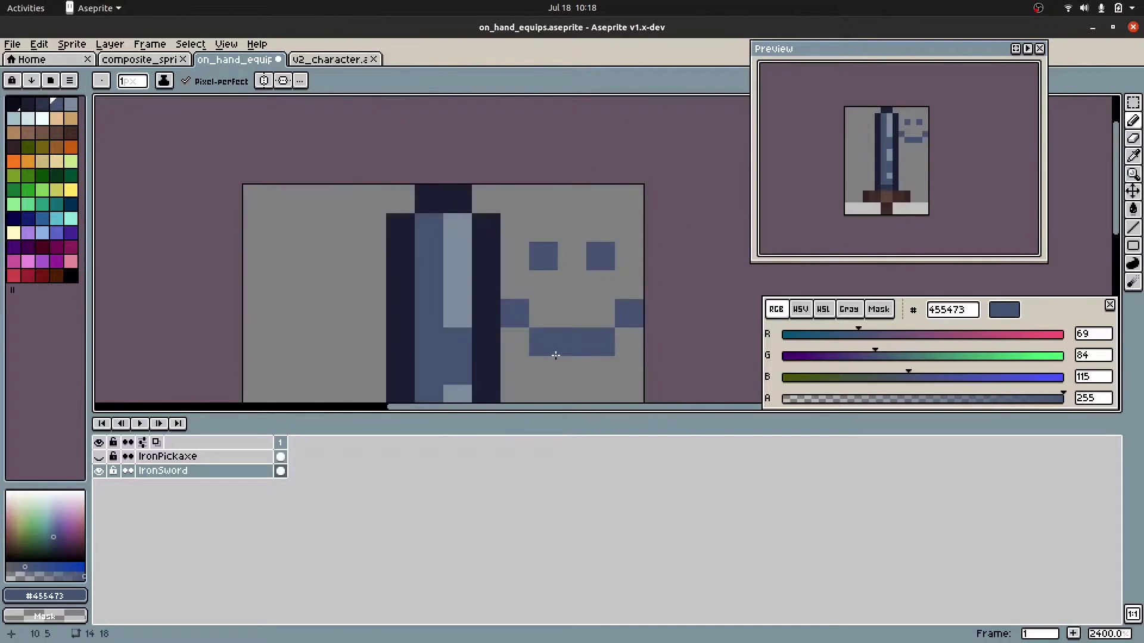
Set up a sprite sheet export of composite_sprites_2.aseprite for the Body layer only, with tags split.
{"action": "left_click", "coordinate": [45, 189]}
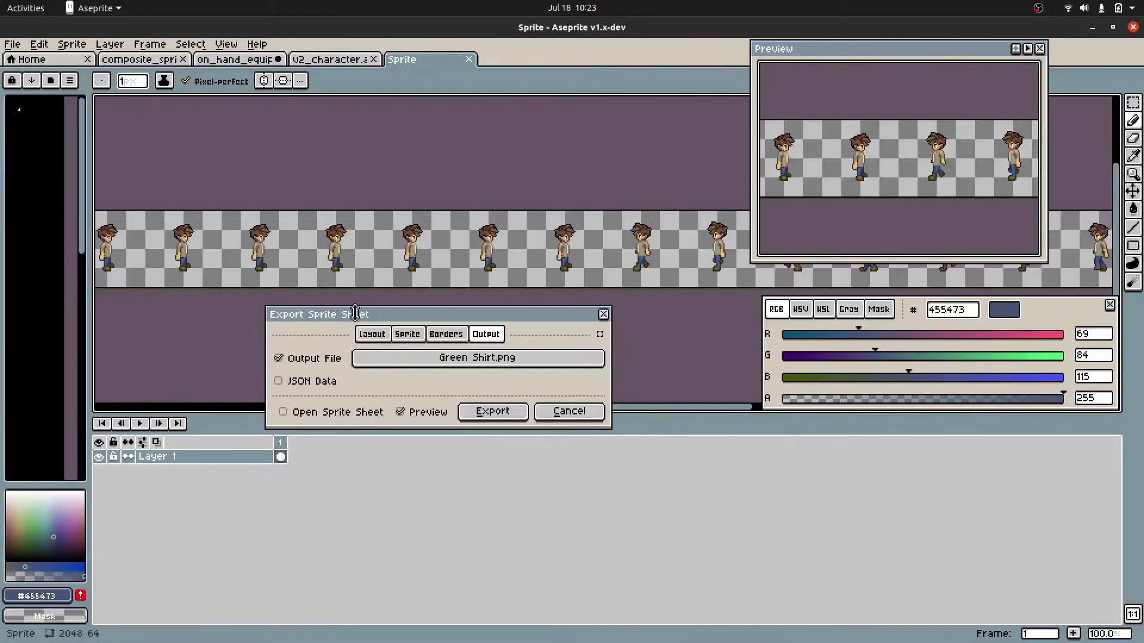
{"action": "left_click", "coordinate": [407, 333]}
{"action": "left_click", "coordinate": [512, 358]}
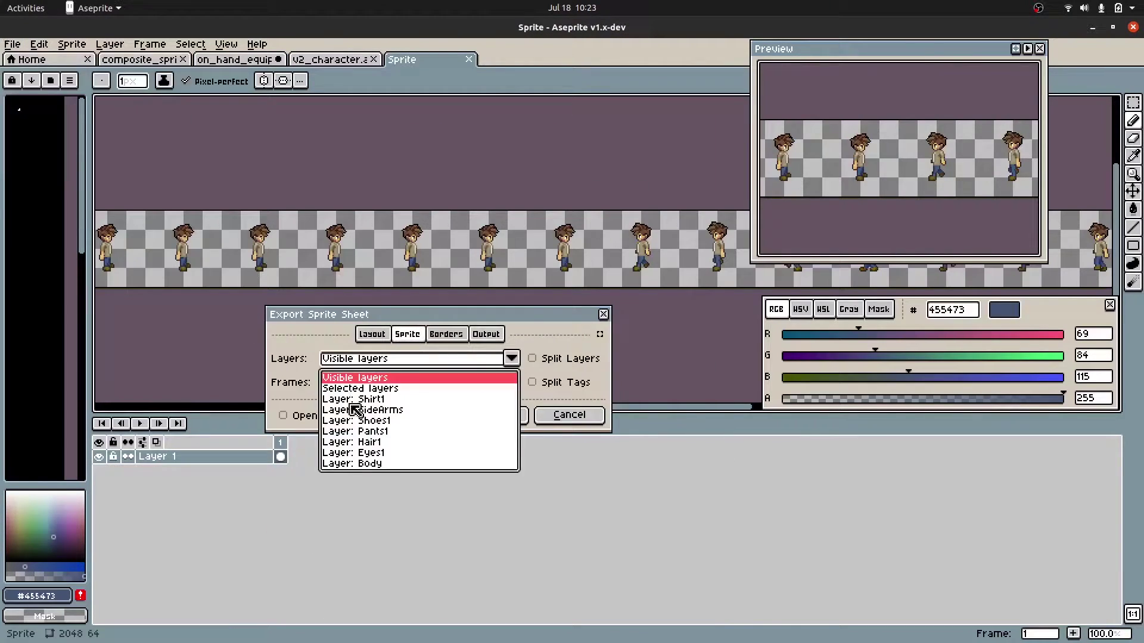
{"action": "left_click", "coordinate": [384, 463]}
{"action": "scroll", "coordinate": [511, 262], "scroll_direction": "down", "scroll_amount": 1}
{"action": "left_click", "coordinate": [532, 382]}
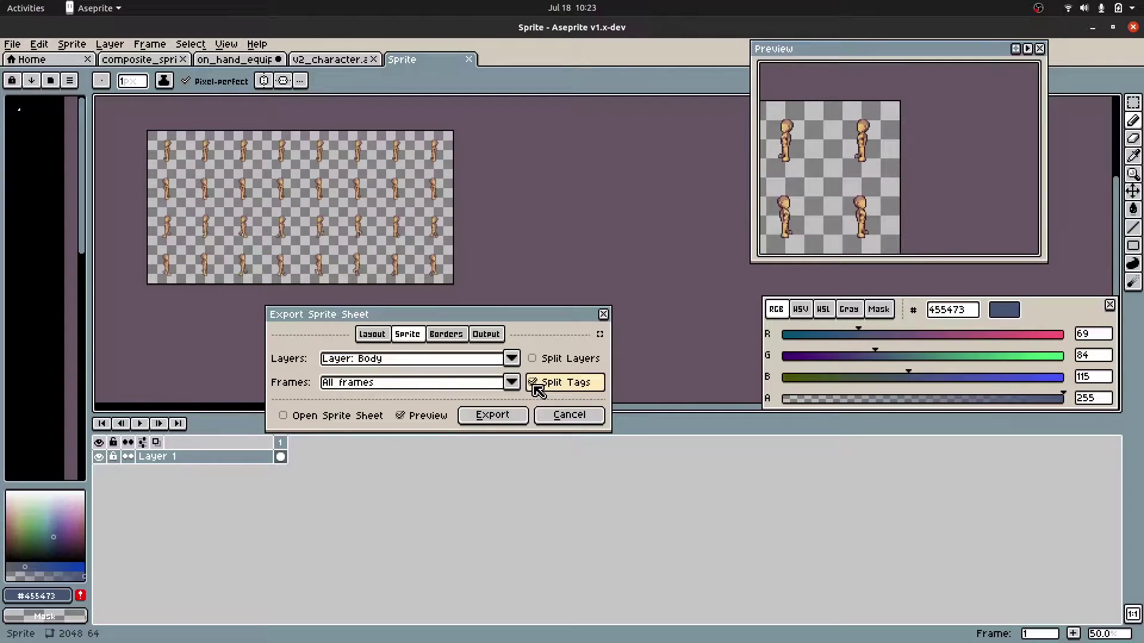
Name the output file Body_Spritesheet.png in the CompositeSprites2 folder and export the sheet.
{"action": "left_click", "coordinate": [485, 334]}
{"action": "left_click", "coordinate": [476, 359]}
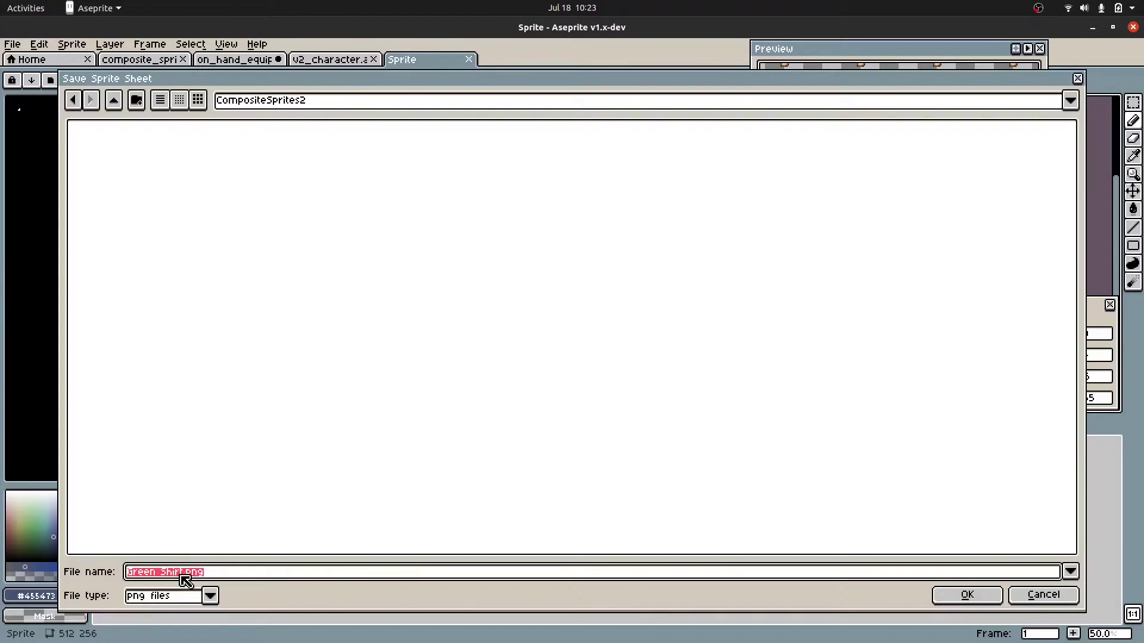
{"action": "type", "text": "Body_Spritesheet"}
{"action": "key", "text": "Return"}
{"action": "left_click", "coordinate": [494, 414]}
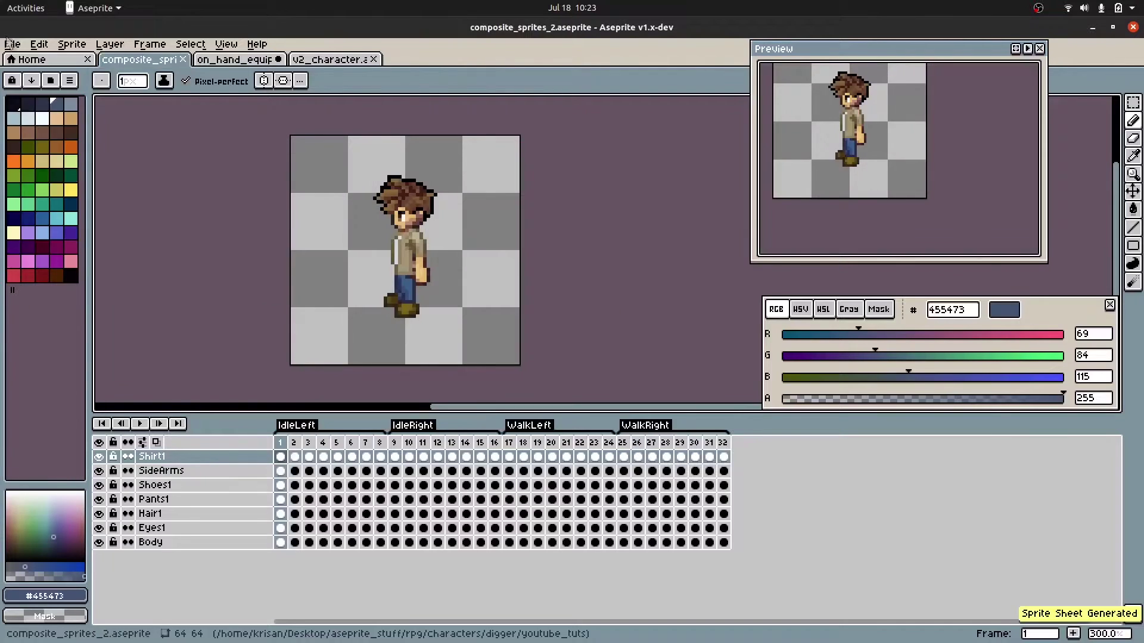
Start another sprite sheet export with Eyes1 as the source layer.
{"action": "left_click", "coordinate": [13, 44]}
{"action": "left_click", "coordinate": [65, 188]}
{"action": "left_click", "coordinate": [399, 335]}
{"action": "left_click", "coordinate": [394, 360]}
{"action": "left_click", "coordinate": [366, 454]}
Name the output file Eyes_Spritesheet.png and export the eyes sheet.
{"action": "left_click", "coordinate": [486, 334]}
{"action": "left_click", "coordinate": [483, 359]}
{"action": "left_click", "coordinate": [149, 570]}
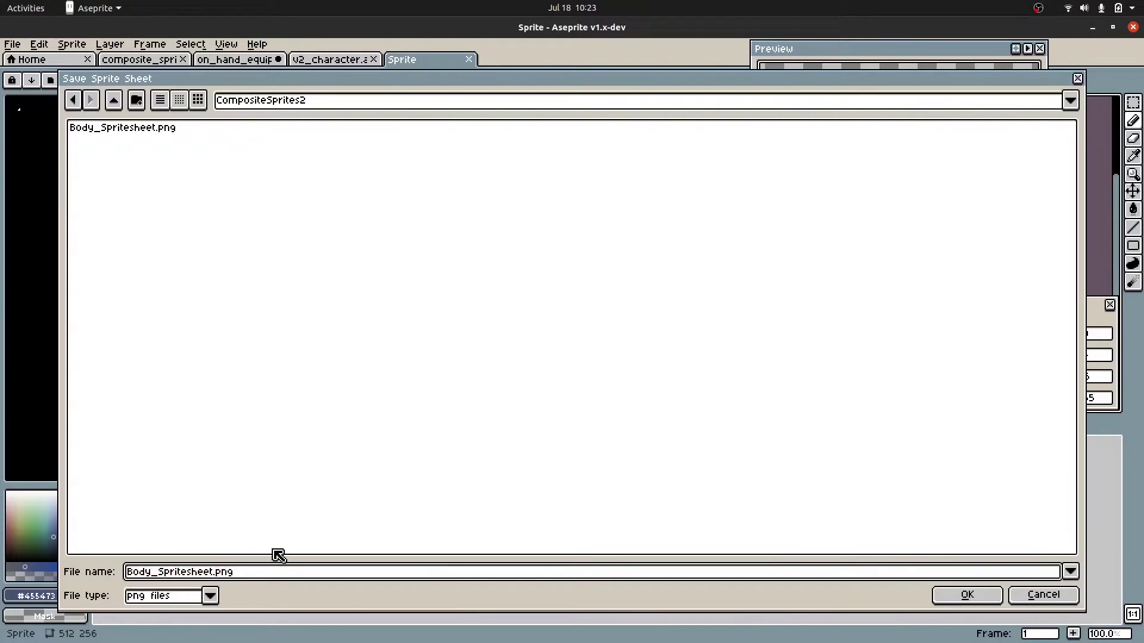
{"action": "key", "text": "BackSpace"}
{"action": "key", "text": "BackSpace"}
{"action": "key", "text": "BackSpace"}
{"action": "key", "text": "BackSpace"}
{"action": "type", "text": "Eyes"}
{"action": "key", "text": "Return"}
{"action": "left_click", "coordinate": [495, 413]}
Export the Hair1 layer as a sprite sheet named Hair_Spritesheet.png.
{"action": "left_click", "coordinate": [63, 189]}
{"action": "left_click", "coordinate": [405, 335]}
{"action": "left_click", "coordinate": [398, 360]}
{"action": "left_click", "coordinate": [370, 443]}
{"action": "left_click", "coordinate": [480, 336]}
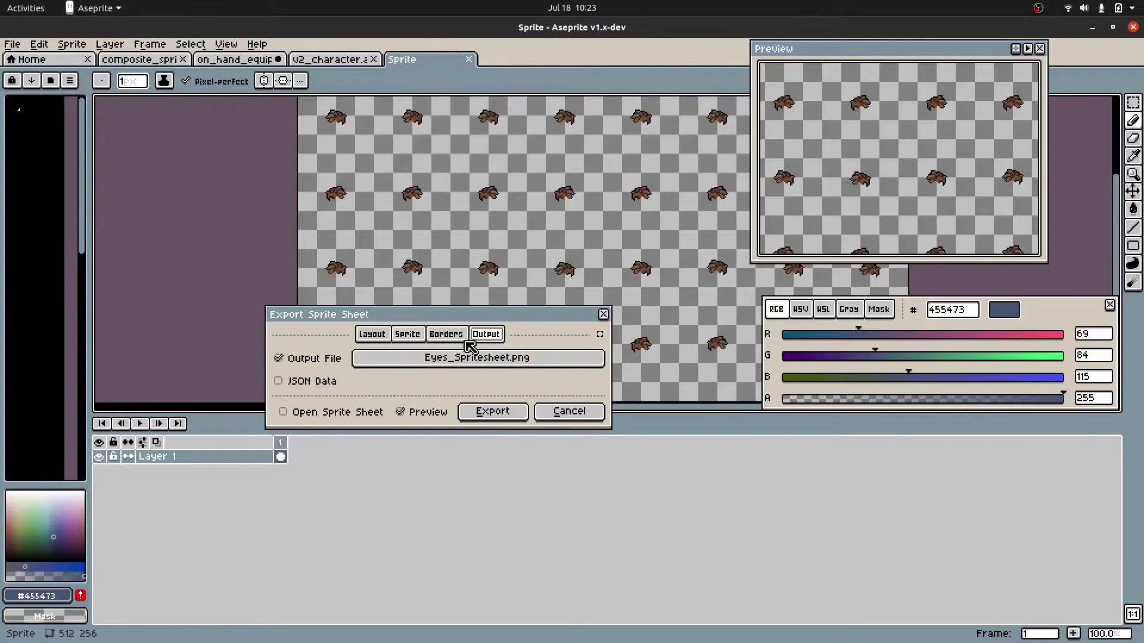
{"action": "left_click", "coordinate": [473, 358]}
{"action": "left_click_drag", "start_coordinate": [149, 571], "coordinate": [128, 571]}
{"action": "type", "text": "Hair"}
{"action": "left_click", "coordinate": [495, 414]}
Start another sprite sheet export with Pants1 as the source layer.
{"action": "left_click", "coordinate": [14, 44]}
{"action": "left_click", "coordinate": [65, 188]}
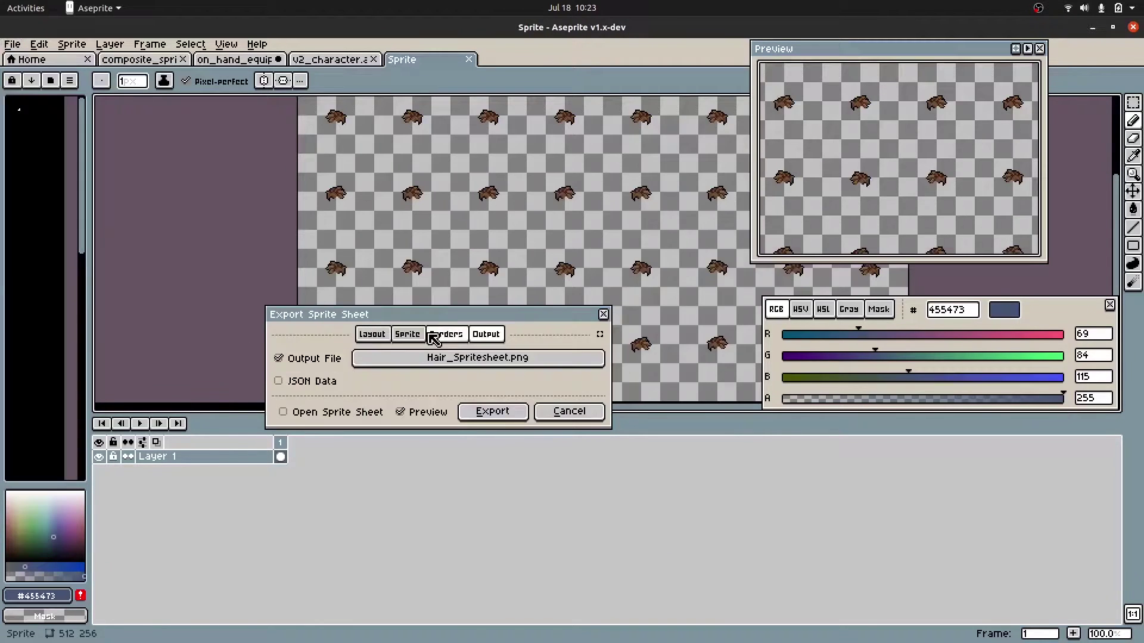
{"action": "left_click", "coordinate": [408, 334]}
{"action": "left_click", "coordinate": [396, 359]}
{"action": "left_click", "coordinate": [369, 430]}
Name the output file Pants_Spritesheet.png and export the pants sheet.
{"action": "left_click", "coordinate": [482, 336]}
{"action": "left_click", "coordinate": [476, 359]}
{"action": "key", "text": "BackSpace"}
{"action": "key", "text": "BackSpace"}
{"action": "key", "text": "BackSpace"}
{"action": "key", "text": "BackSpace"}
{"action": "type", "text": "Pants"}
{"action": "key", "text": "Return"}
{"action": "left_click", "coordinate": [493, 412]}
Set up a sprite sheet export for the Shoes1 layer with the output file Shoes_Spritesheet.png.
{"action": "left_click", "coordinate": [16, 45]}
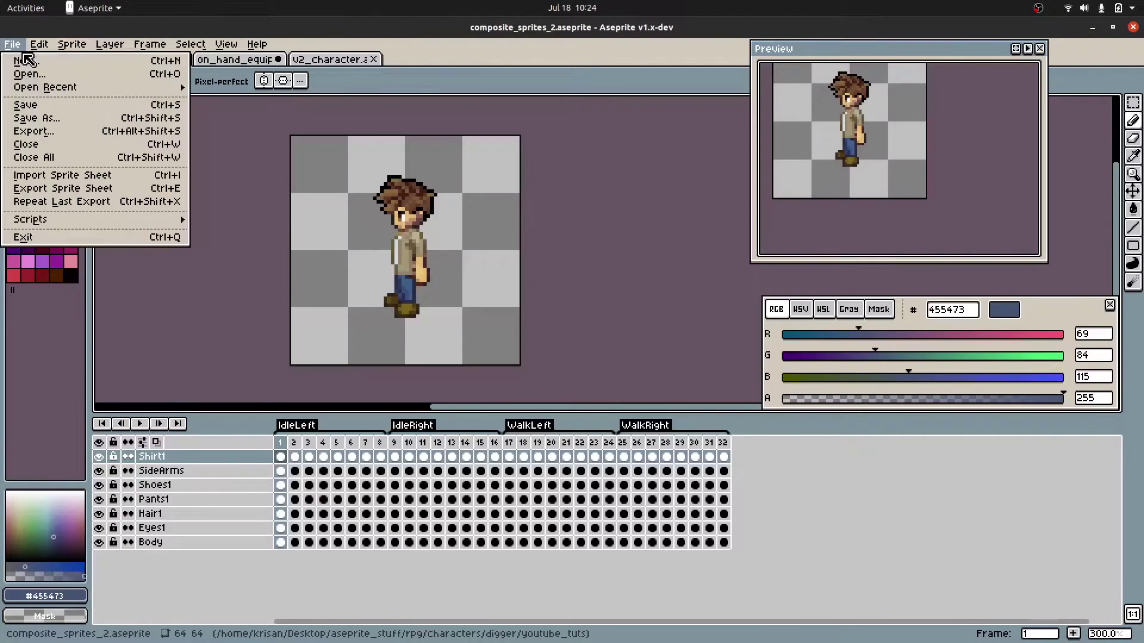
{"action": "left_click", "coordinate": [63, 187]}
{"action": "left_click", "coordinate": [407, 335]}
{"action": "left_click", "coordinate": [402, 359]}
{"action": "left_click", "coordinate": [476, 358]}
{"action": "key", "text": "BackSpace"}
{"action": "key", "text": "BackSpace"}
{"action": "key", "text": "BackSpace"}
{"action": "key", "text": "BackSpace"}
{"action": "key", "text": "BackSpace"}
{"action": "type", "text": "Shoes"}
{"action": "key", "text": "Return"}
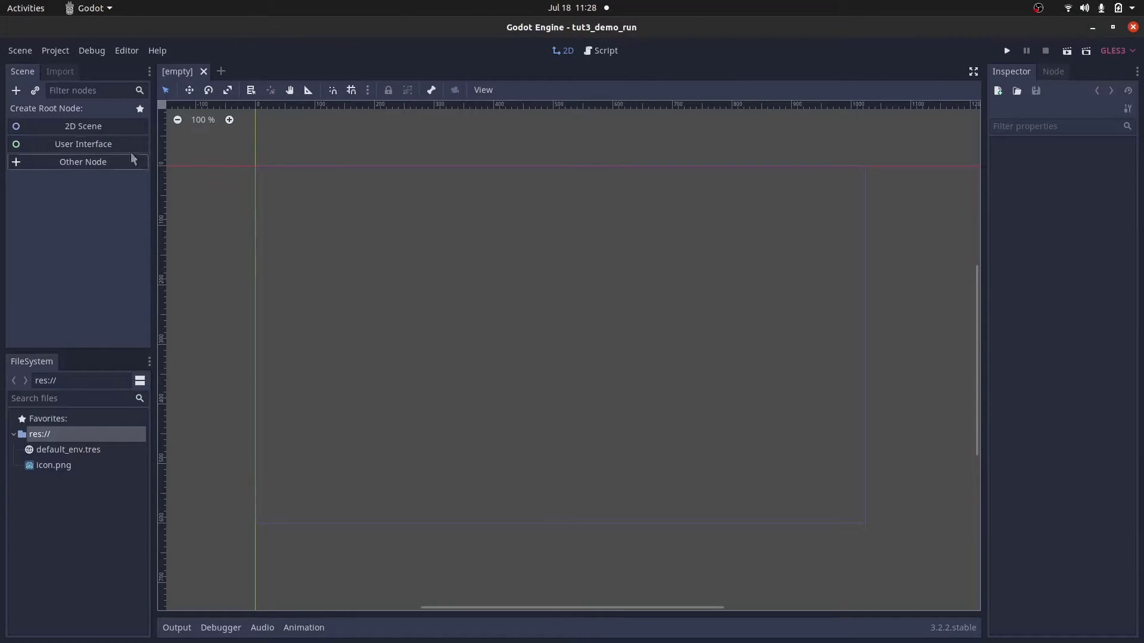
{"action": "left_click", "coordinate": [93, 127]}
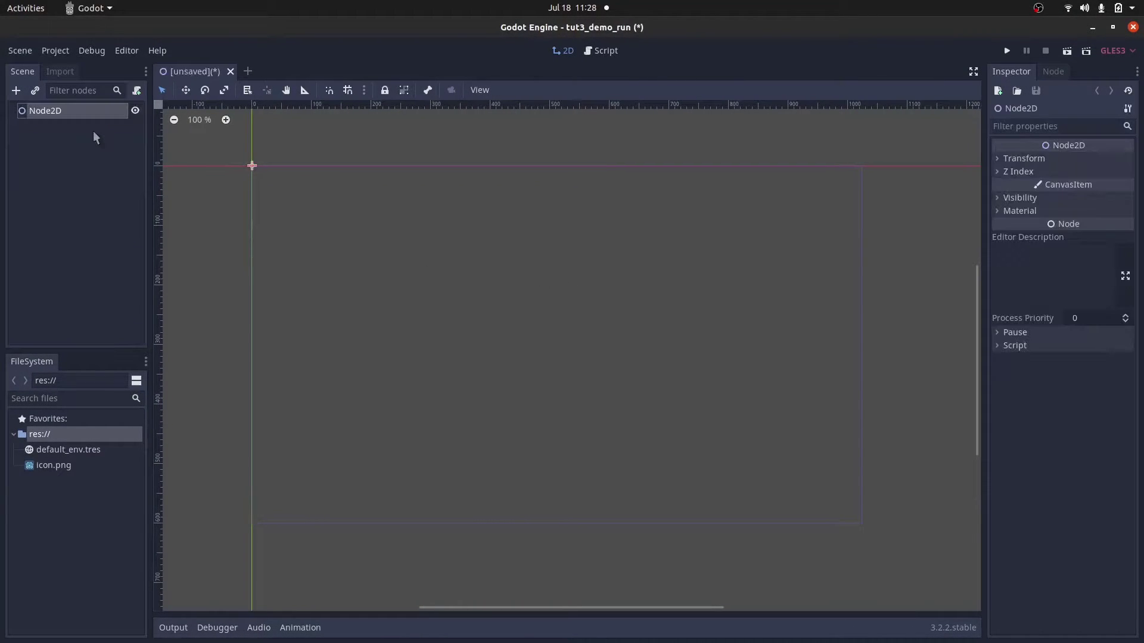
{"action": "left_click", "coordinate": [236, 70]}
{"action": "left_click", "coordinate": [519, 353]}
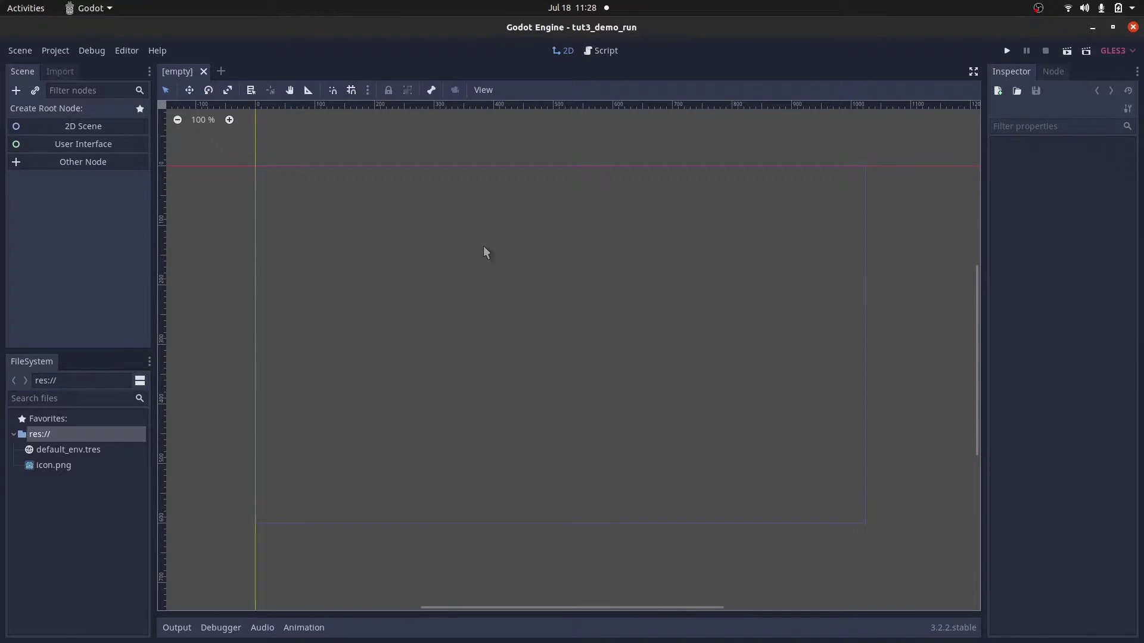
Create a Node2D as the root node of the empty scene in the Godot project.
{"action": "left_click", "coordinate": [125, 161]}
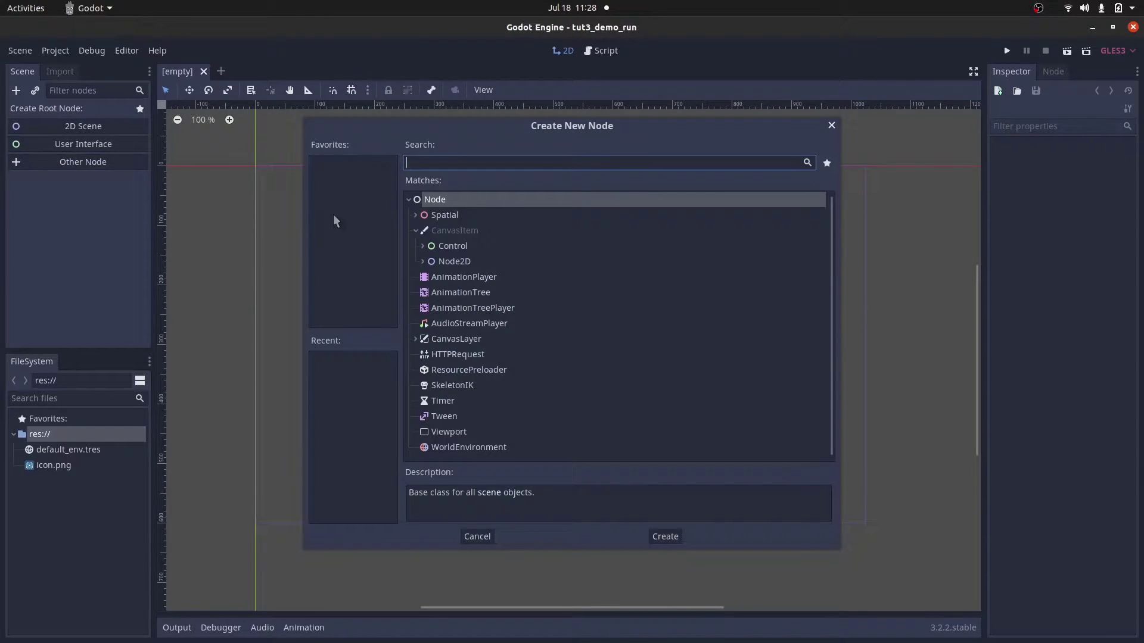
{"action": "type", "text": "Node"}
{"action": "left_click", "coordinate": [467, 232]}
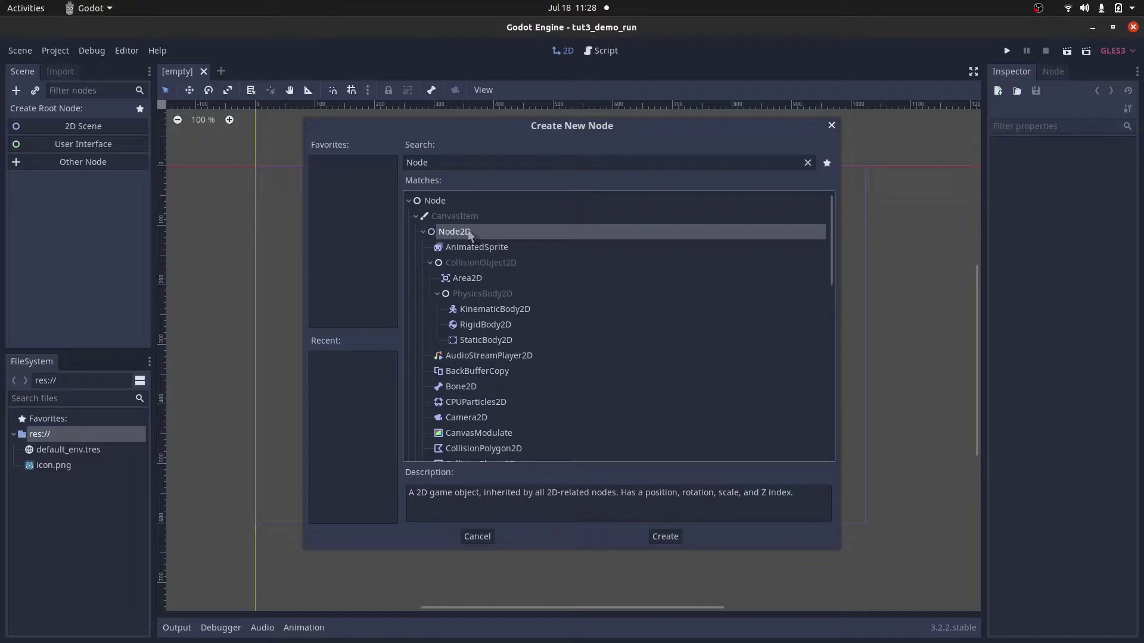
{"action": "double_click", "coordinate": [467, 231]}
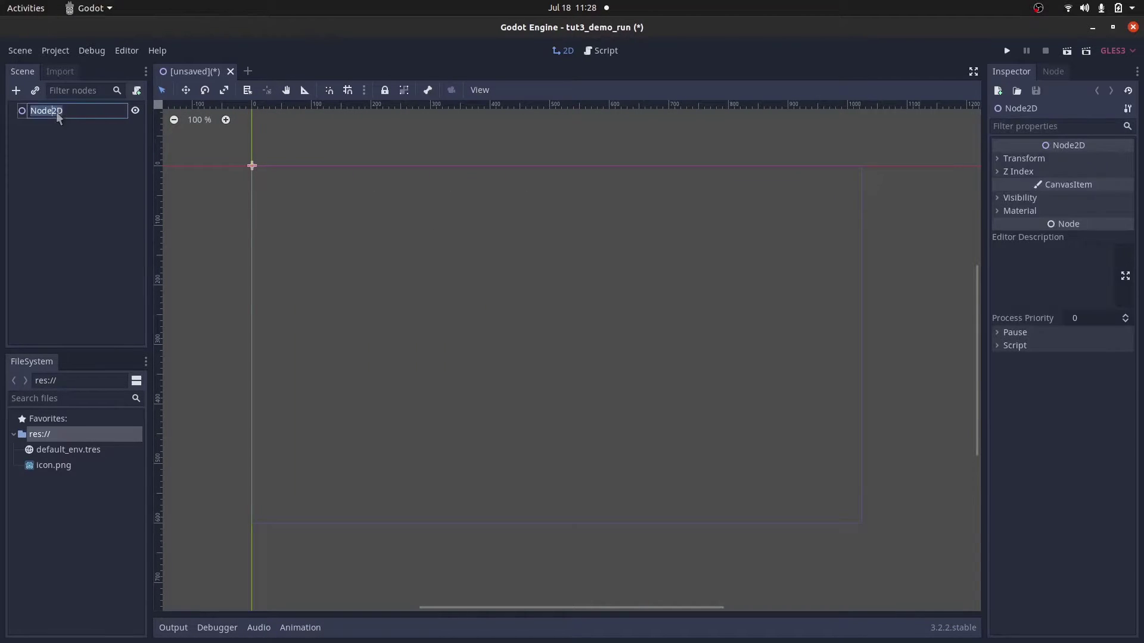
Rename the root node Map and save the scene as Map.tscn.
{"action": "left_click", "coordinate": [72, 112]}
{"action": "type", "text": "Map"}
{"action": "key", "text": "Return"}
{"action": "key", "text": "ctrl+s"}
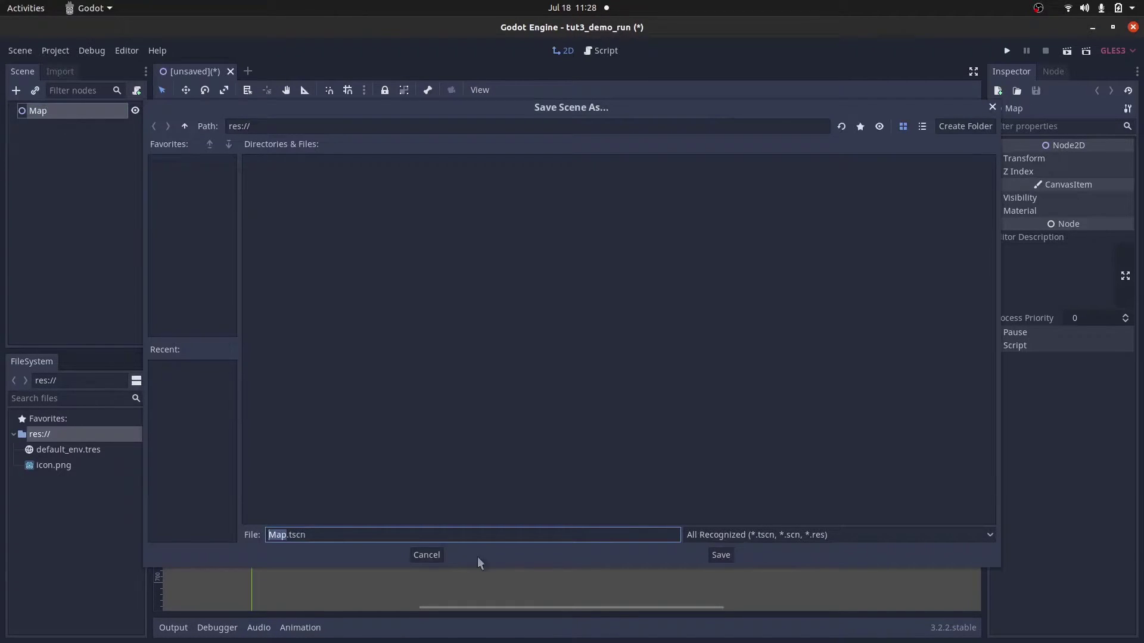
{"action": "left_click", "coordinate": [721, 555]}
Add a KinematicBody2D child node to Map.
{"action": "left_click", "coordinate": [40, 111]}
{"action": "key", "text": "ctrl+a"}
{"action": "type", "text": "kin"}
{"action": "key", "text": "Return"}
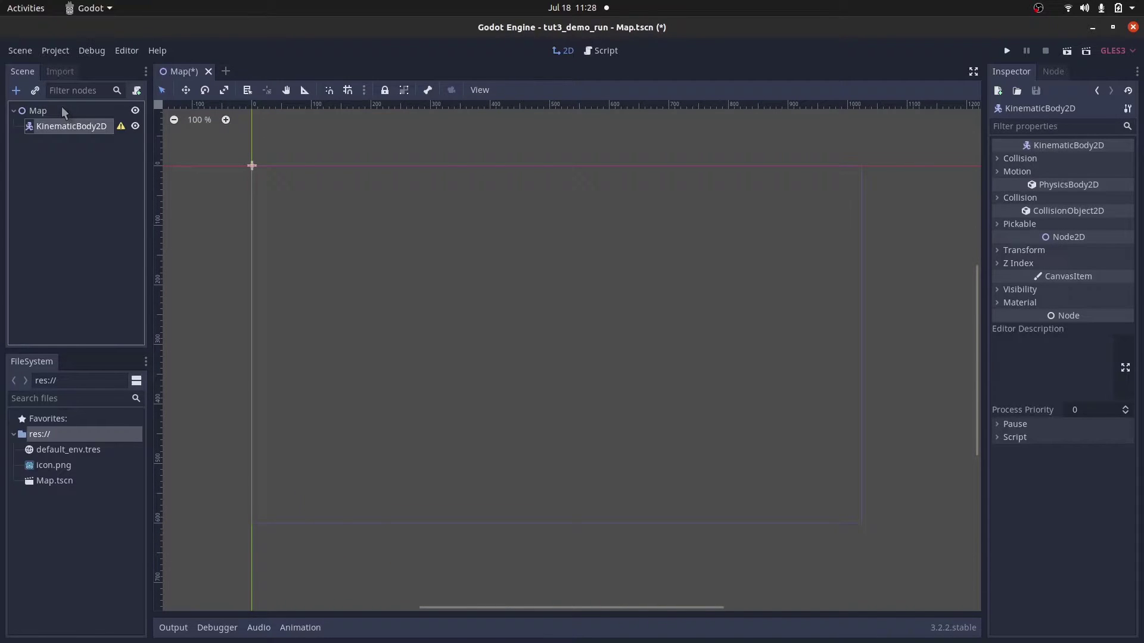
Save the KinematicBody2D branch, named Player, as its own scene Player.tscn and open that scene.
{"action": "right_click", "coordinate": [83, 132]}
{"action": "left_click", "coordinate": [119, 370]}
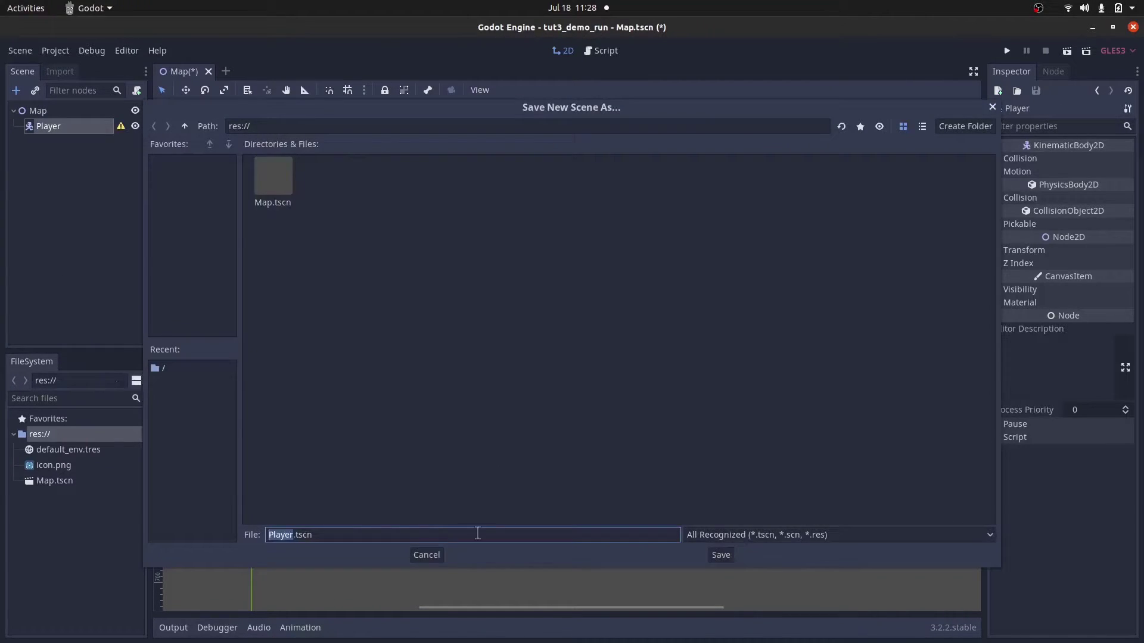
{"action": "left_click", "coordinate": [723, 557]}
{"action": "left_click", "coordinate": [120, 127]}
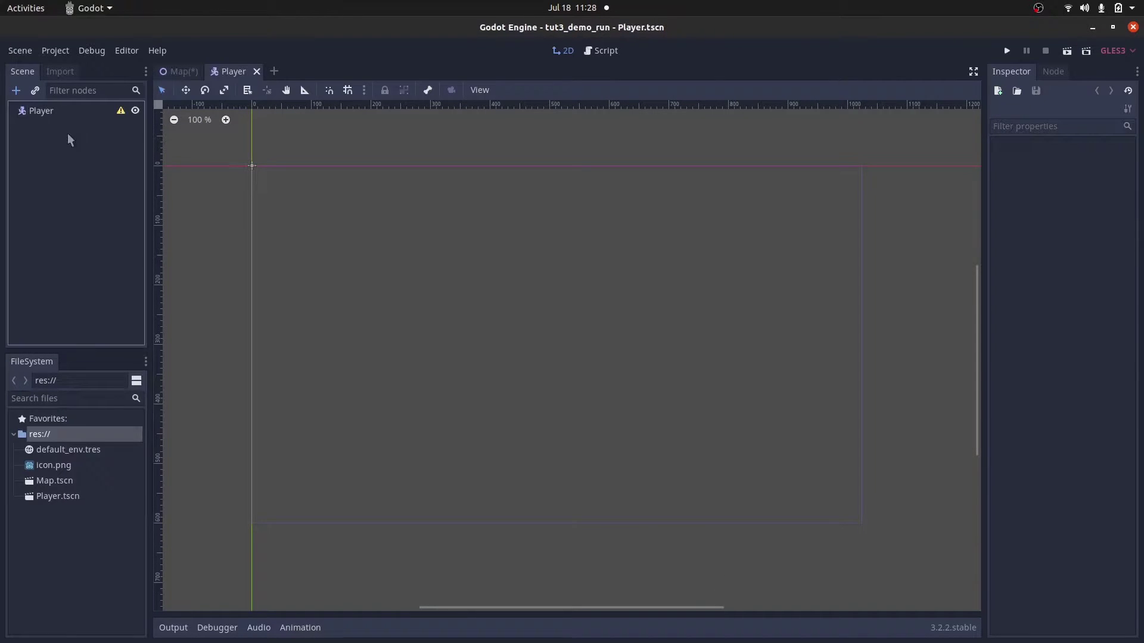
Add a CollisionShape2D child node to Player.
{"action": "left_click", "coordinate": [83, 110]}
{"action": "key", "text": "ctrl+a"}
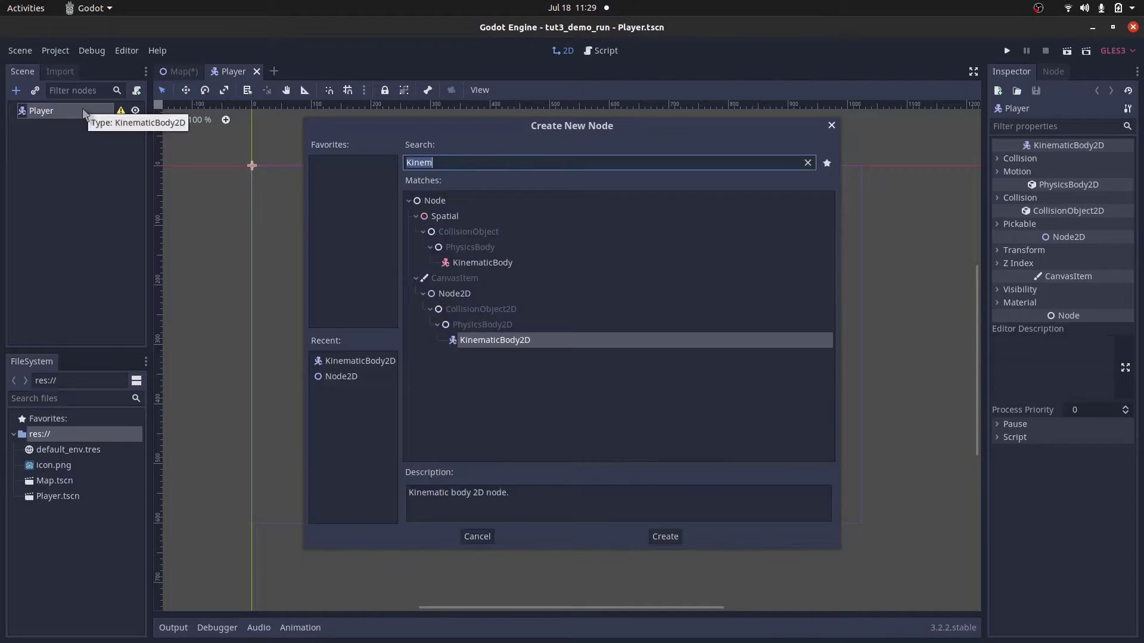
{"action": "type", "text": "CollisionShape2D"}
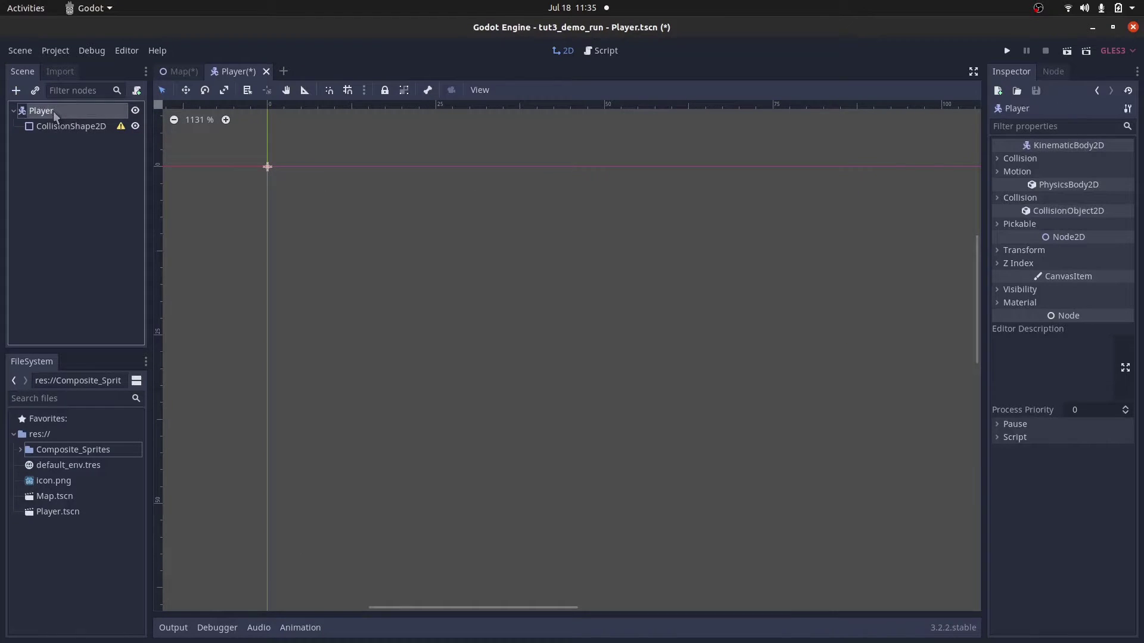
Add a Node2D child to Player and name it Sprites.
{"action": "key", "text": "ctrl+a"}
{"action": "key", "text": "Down"}
{"action": "key", "text": "Return"}
{"action": "double_click", "coordinate": [75, 126]}
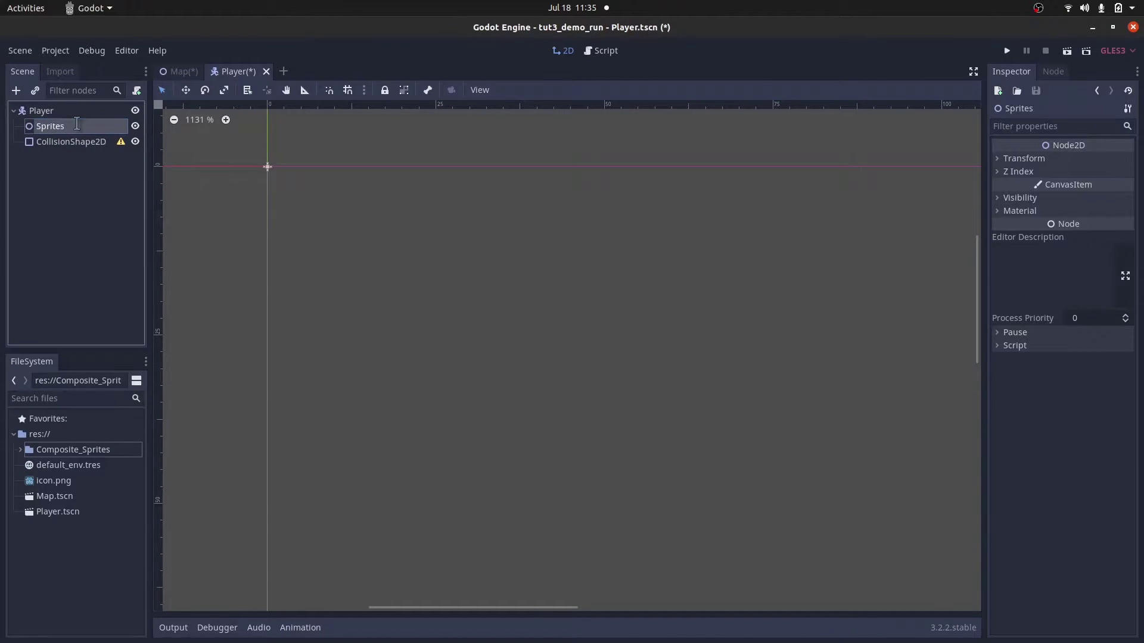
{"action": "key", "text": "Return"}
Add a Sprite node named BodySprite under Sprites and assign Body_Spritesheet.png as its texture.
{"action": "key", "text": "ctrl+a"}
{"action": "type", "text": "Sprite"}
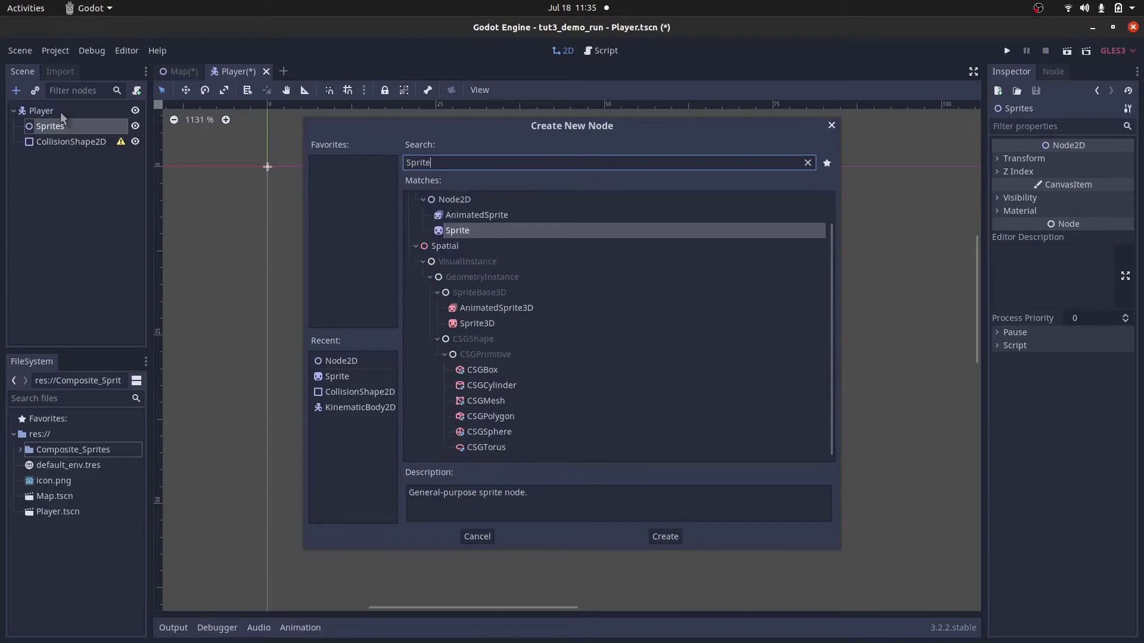
{"action": "key", "text": "Return"}
{"action": "left_click", "coordinate": [22, 451]}
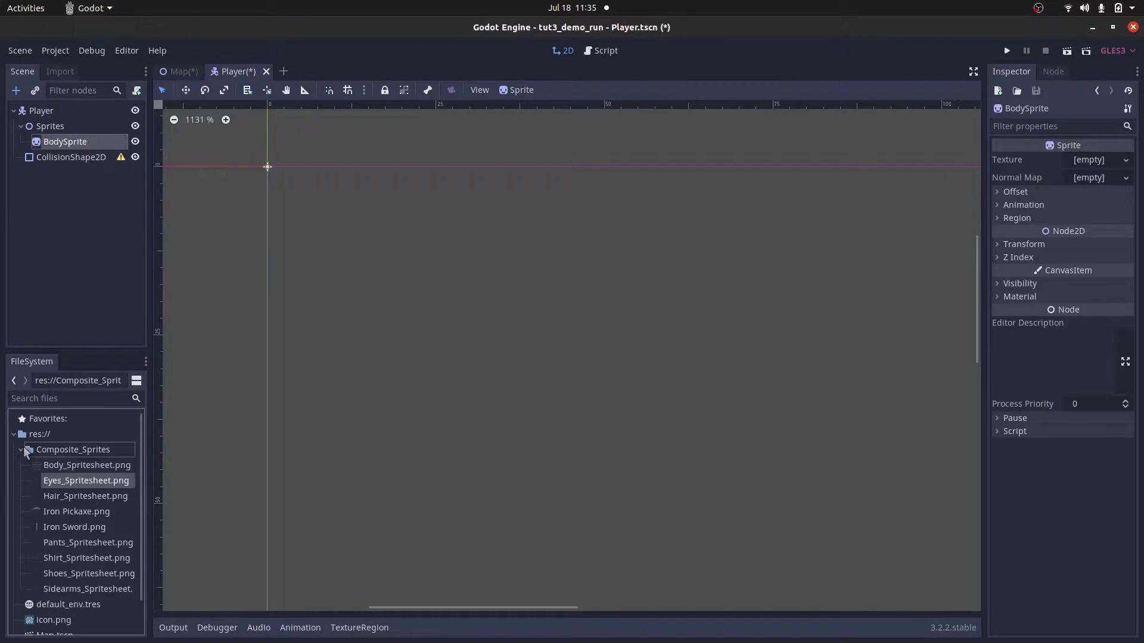
{"action": "left_click_drag", "start_coordinate": [68, 466], "coordinate": [1073, 162]}
Divide BodySprite's sheet into animation frames with Vframes 4 and Hframes 8.
{"action": "left_click", "coordinate": [1001, 226]}
{"action": "left_click", "coordinate": [1093, 242]}
{"action": "type", "text": "4"}
{"action": "key", "text": "Return"}
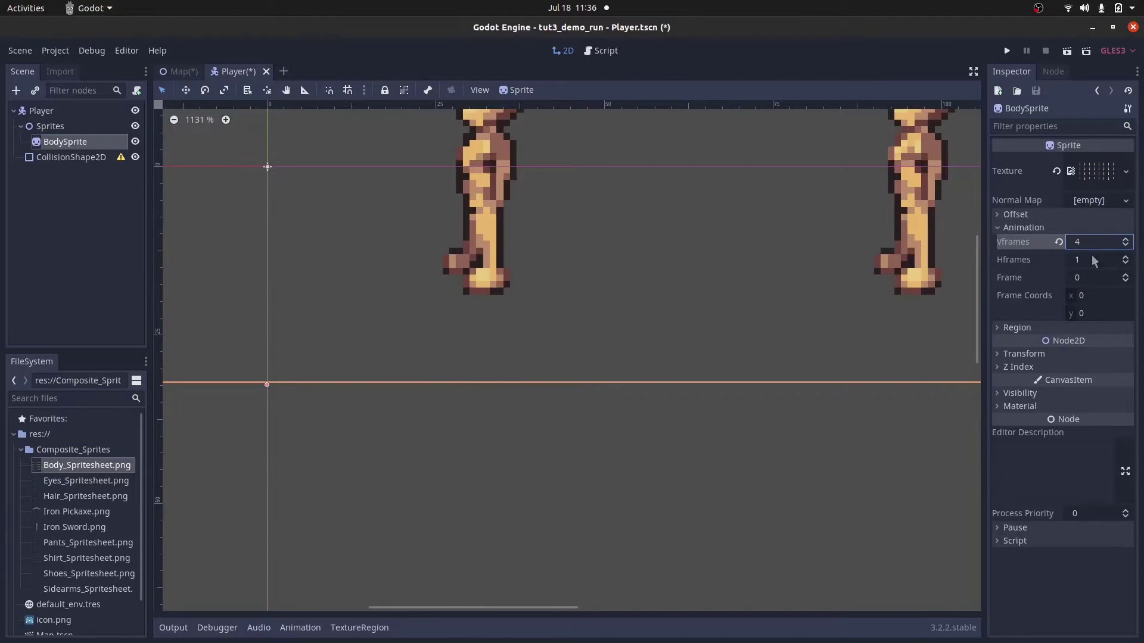
{"action": "key", "text": "Return"}
{"action": "scroll", "coordinate": [485, 232], "scroll_direction": "down", "scroll_amount": 6}
{"action": "middle_click_drag", "start_coordinate": [458, 218], "coordinate": [645, 365]}
{"action": "scroll", "coordinate": [632, 343], "scroll_direction": "up", "scroll_amount": 2}
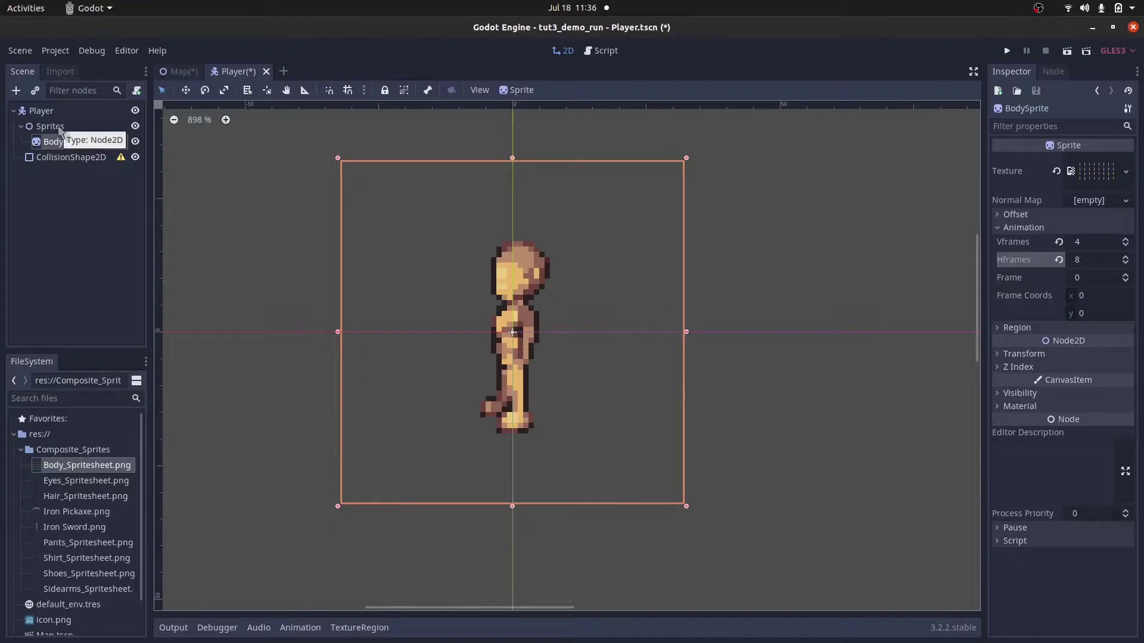
Duplicate BodySprite as HairSprite and assign Hair_Spritesheet.png as its texture.
{"action": "key", "text": "ctrl+d"}
{"action": "type", "text": "HairSprite"}
{"action": "key", "text": "Return"}
{"action": "left_click_drag", "start_coordinate": [70, 501], "coordinate": [1090, 171]}
Duplicate HairSprite as EyeSprite and assign Eyes_Spritesheet.png as its texture.
{"action": "key", "text": "ctrl+d"}
{"action": "left_click", "coordinate": [91, 171]}
{"action": "type", "text": "EyeSprite"}
{"action": "key", "text": "Return"}
{"action": "left_click_drag", "start_coordinate": [46, 483], "coordinate": [1088, 171]}
Duplicate EyeSprite as ArmsSprite and assign the Sidearms sprite sheet as its texture.
{"action": "left_click", "coordinate": [62, 175]}
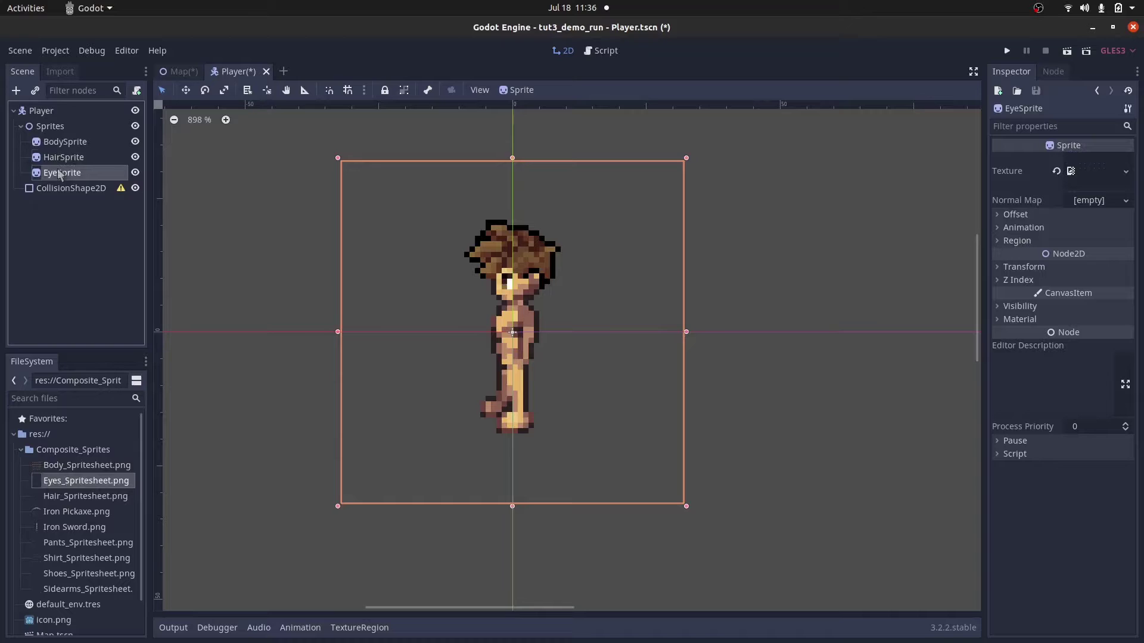
{"action": "key", "text": "ctrl+d"}
{"action": "left_click", "coordinate": [62, 184]}
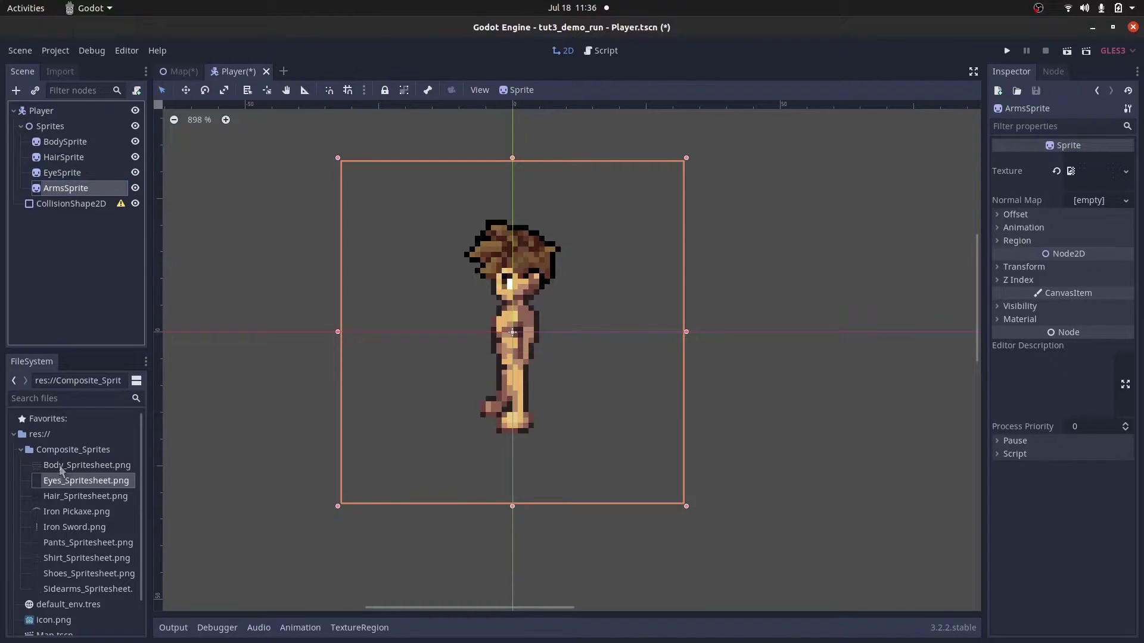
{"action": "left_click_drag", "start_coordinate": [87, 588], "coordinate": [1090, 171]}
Duplicate EyeSprite as PantsSprite and assign Pants_Spritesheet.png as its texture.
{"action": "left_click", "coordinate": [62, 173]}
{"action": "key", "text": "ctrl+d"}
{"action": "double_click", "coordinate": [64, 187]}
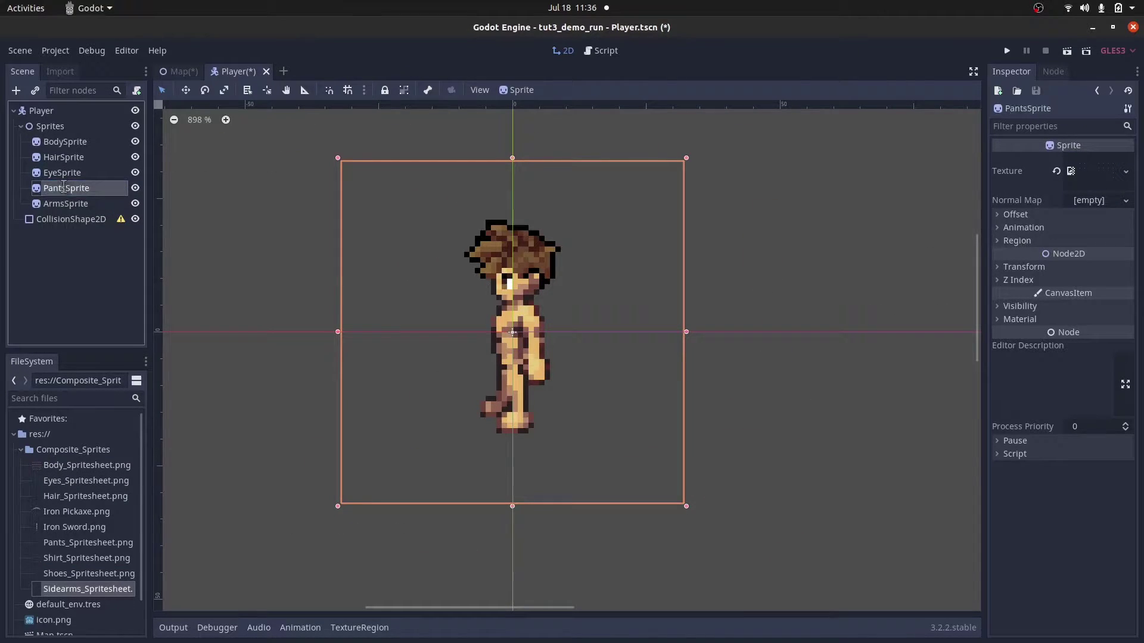
{"action": "key", "text": "Return"}
{"action": "left_click_drag", "start_coordinate": [88, 543], "coordinate": [1091, 171]}
Duplicate PantsSprite as ShoesSprite and assign Shoes_Spritesheet.png as its texture.
{"action": "key", "text": "ctrl+d"}
{"action": "double_click", "coordinate": [70, 203]}
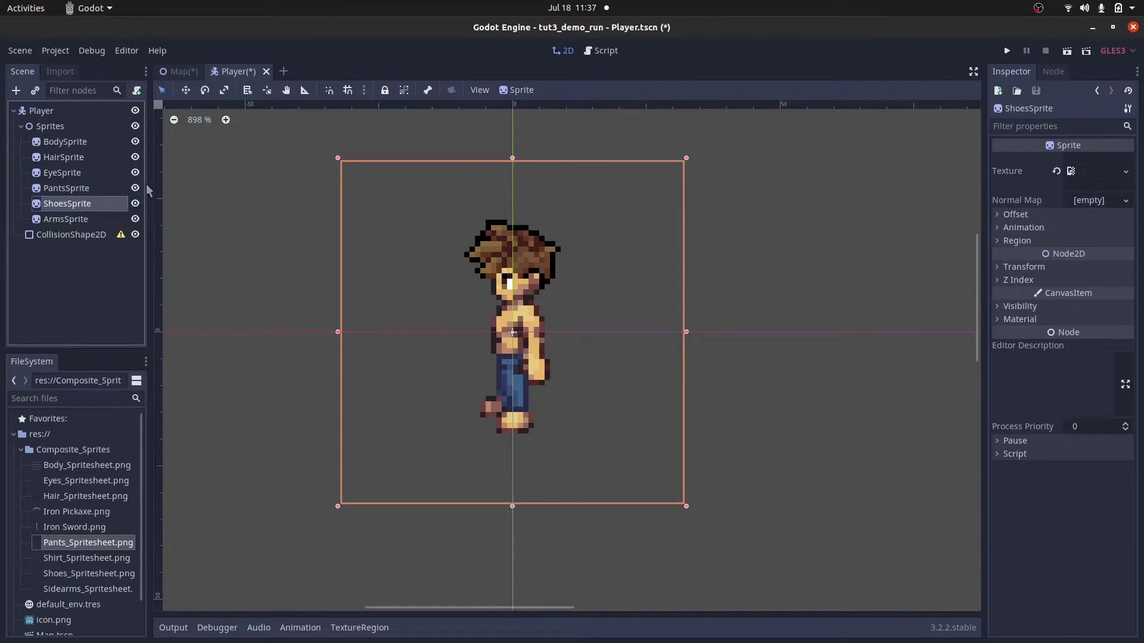
{"action": "left_click_drag", "start_coordinate": [89, 573], "coordinate": [1090, 171]}
Duplicate ArmsSprite as ShirtSprite and assign Shirt_Spritesheet.png as its texture.
{"action": "left_click", "coordinate": [61, 219]}
{"action": "key", "text": "ctrl+d"}
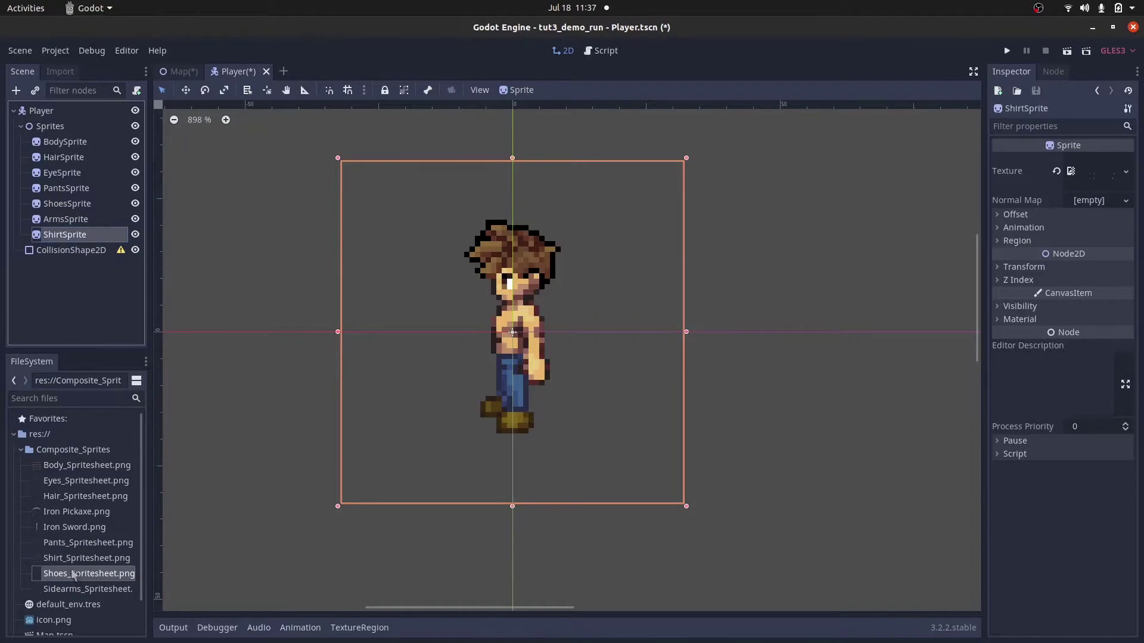
{"action": "left_click_drag", "start_coordinate": [74, 558], "coordinate": [1090, 179]}
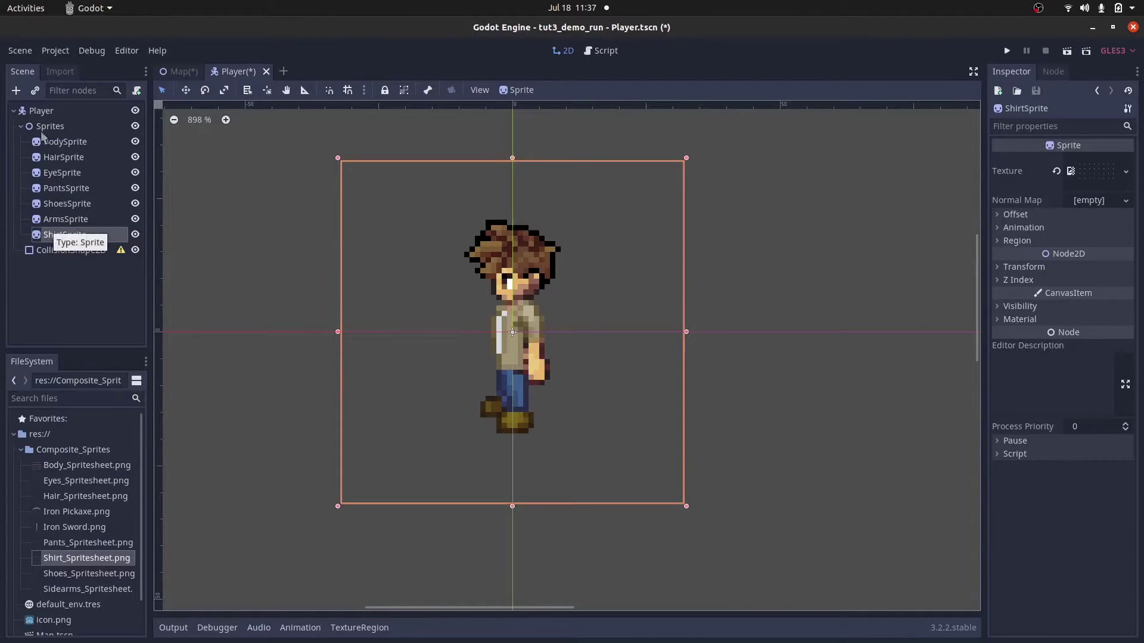
Duplicate ShirtSprite as OnHandSprite, assign Iron Sword.png as its texture, and set its Vframes and Hframes to 1.
{"action": "key", "text": "ctrl+d"}
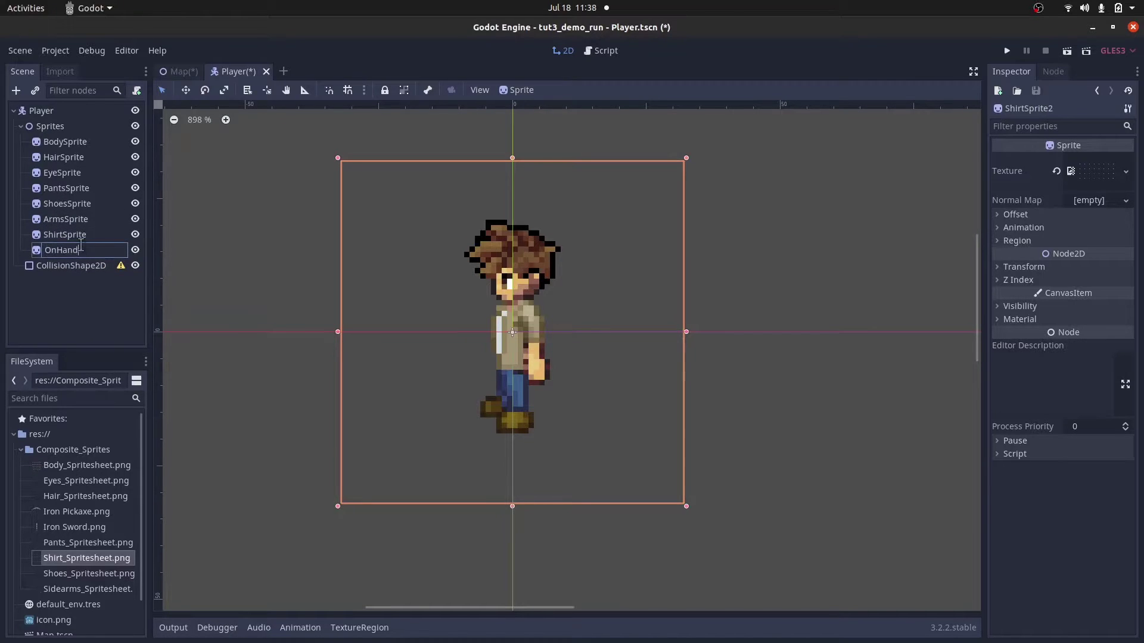
{"action": "left_click_drag", "start_coordinate": [73, 526], "coordinate": [1096, 173]}
{"action": "left_click", "coordinate": [1016, 227]}
Reimport Iron Sword.png and Iron Pickaxe.png with texture filtering turned off.
{"action": "left_click", "coordinate": [60, 71]}
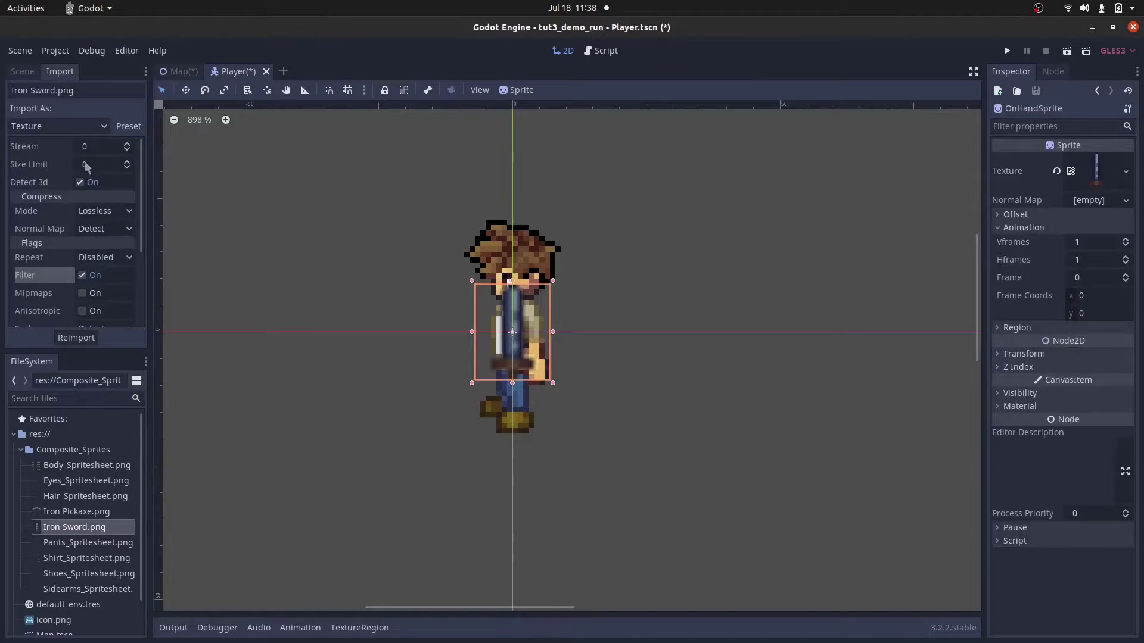
{"action": "left_click", "coordinate": [74, 512]}
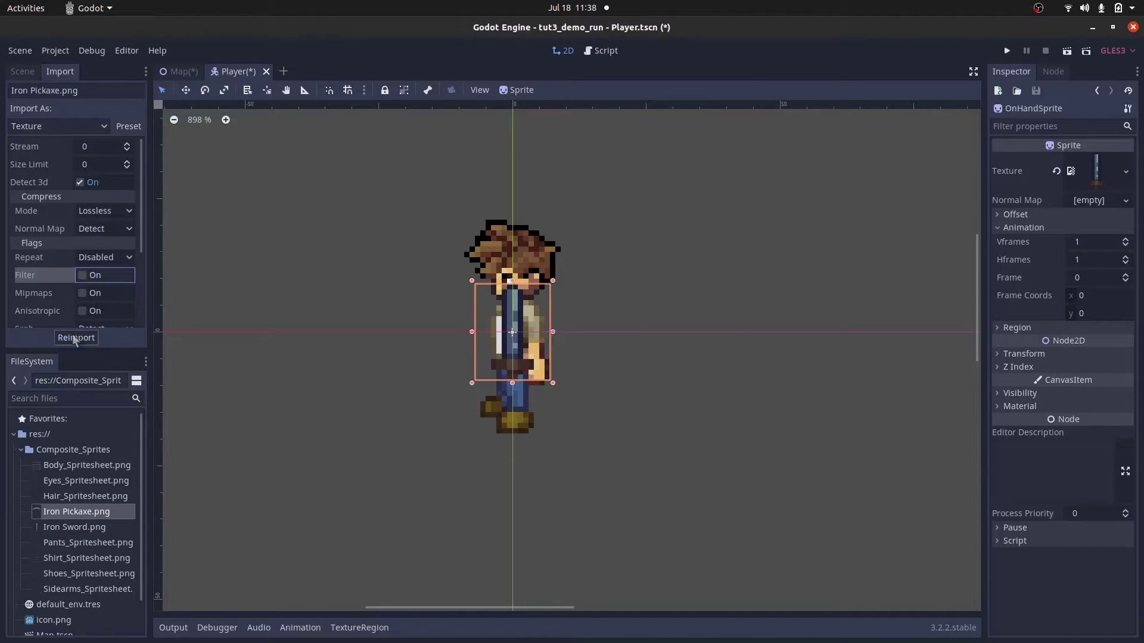
{"action": "left_click", "coordinate": [23, 71]}
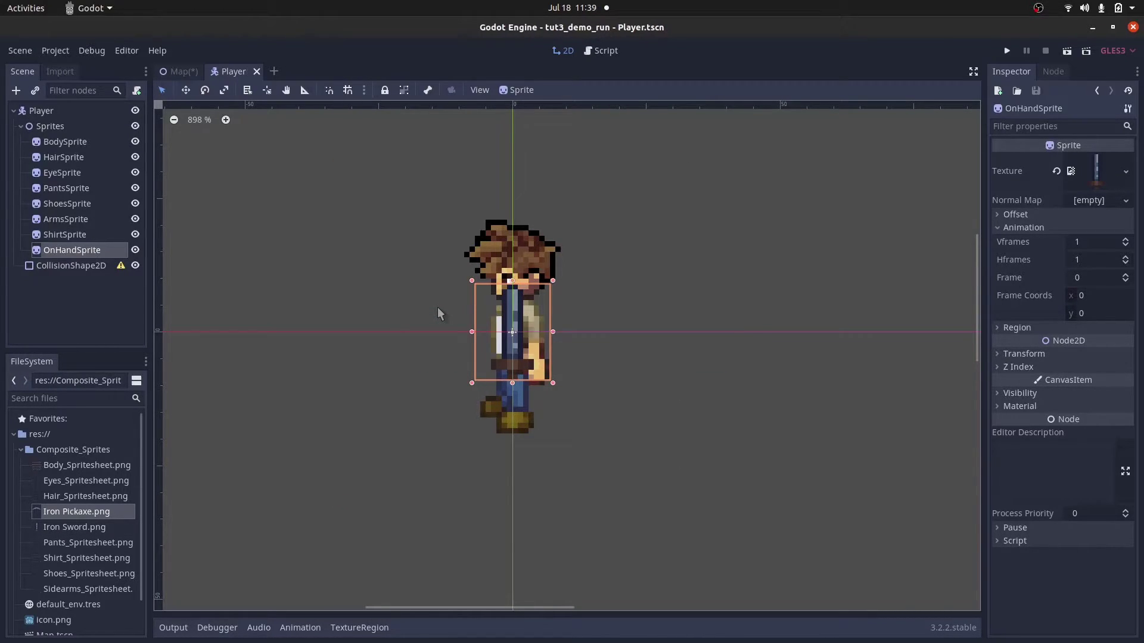
Run the project with Map.tscn selected as the main scene, and close the game window after checking it.
{"action": "left_click", "coordinate": [1007, 52]}
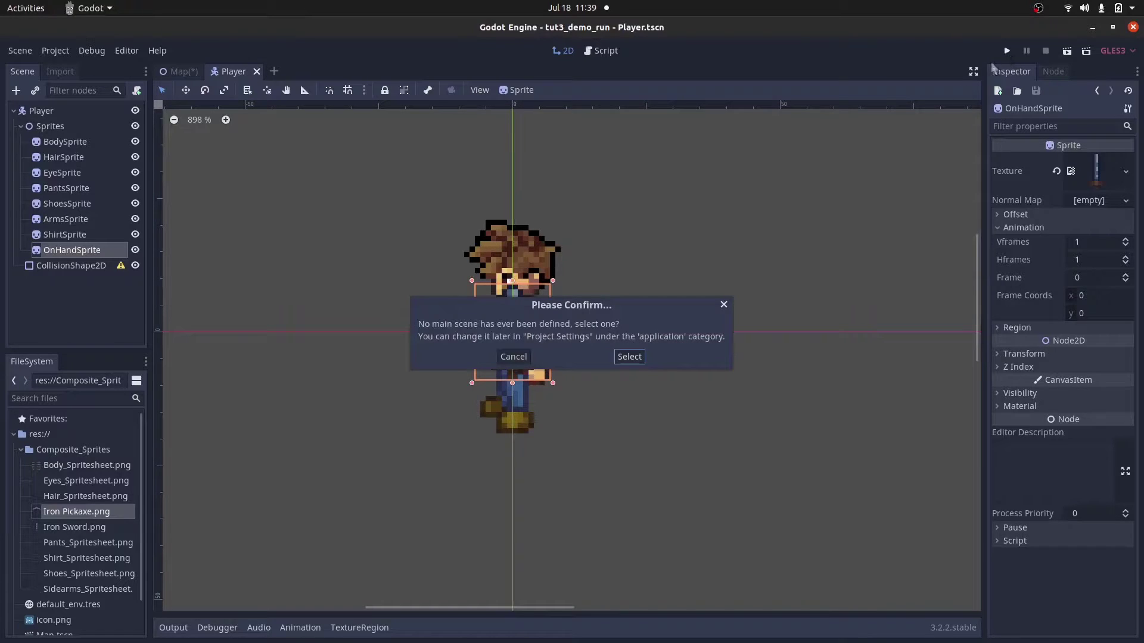
{"action": "left_click", "coordinate": [627, 359]}
{"action": "double_click", "coordinate": [338, 181]}
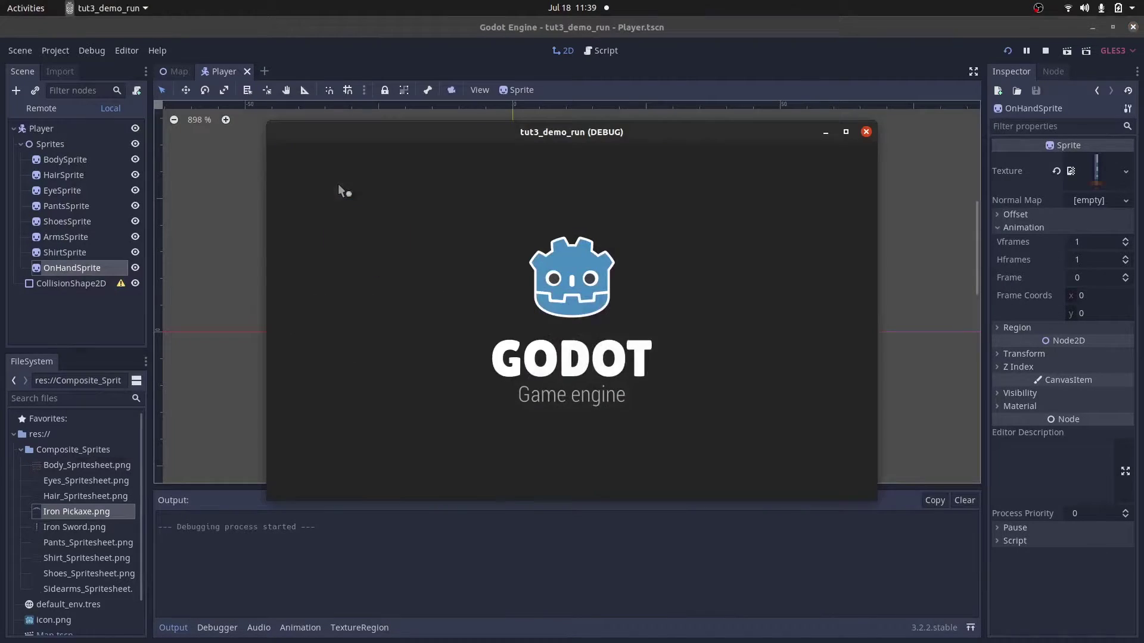
{"action": "left_click", "coordinate": [865, 132]}
Move the Player instance in the Map scene below and to the right of the origin, and save the scene.
{"action": "left_click", "coordinate": [168, 71]}
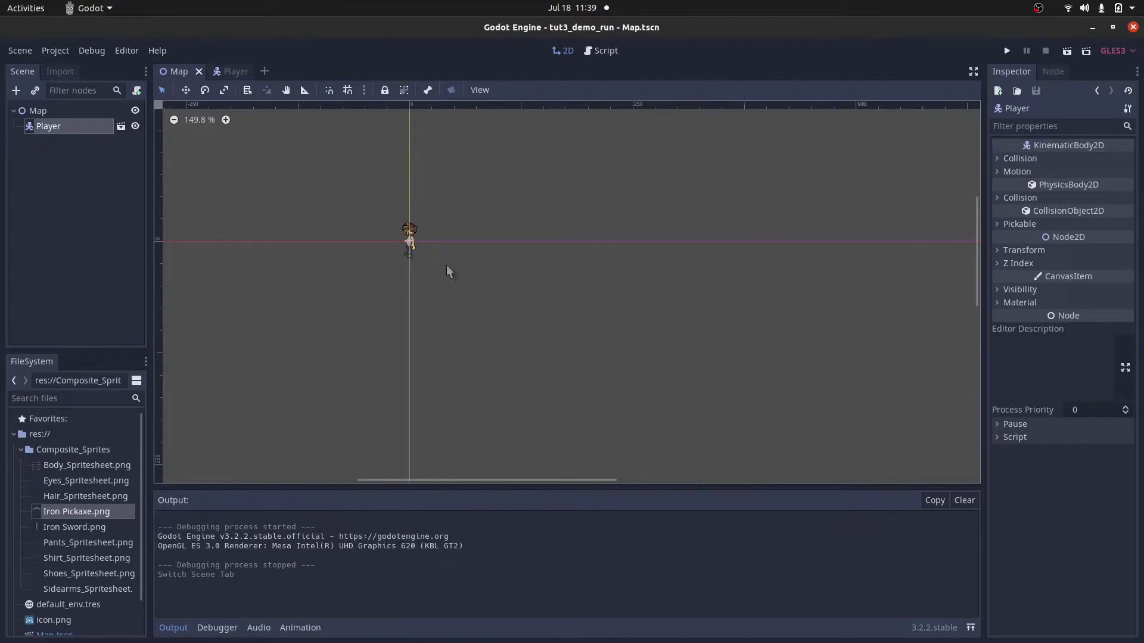
{"action": "scroll", "coordinate": [401, 232], "scroll_direction": "up", "scroll_amount": 6}
{"action": "left_click_drag", "start_coordinate": [706, 422], "coordinate": [732, 434]}
{"action": "scroll", "coordinate": [590, 291], "scroll_direction": "down", "scroll_amount": 3}
{"action": "middle_click_drag", "start_coordinate": [582, 294], "coordinate": [343, 211]}
{"action": "key", "text": "ctrl+s"}
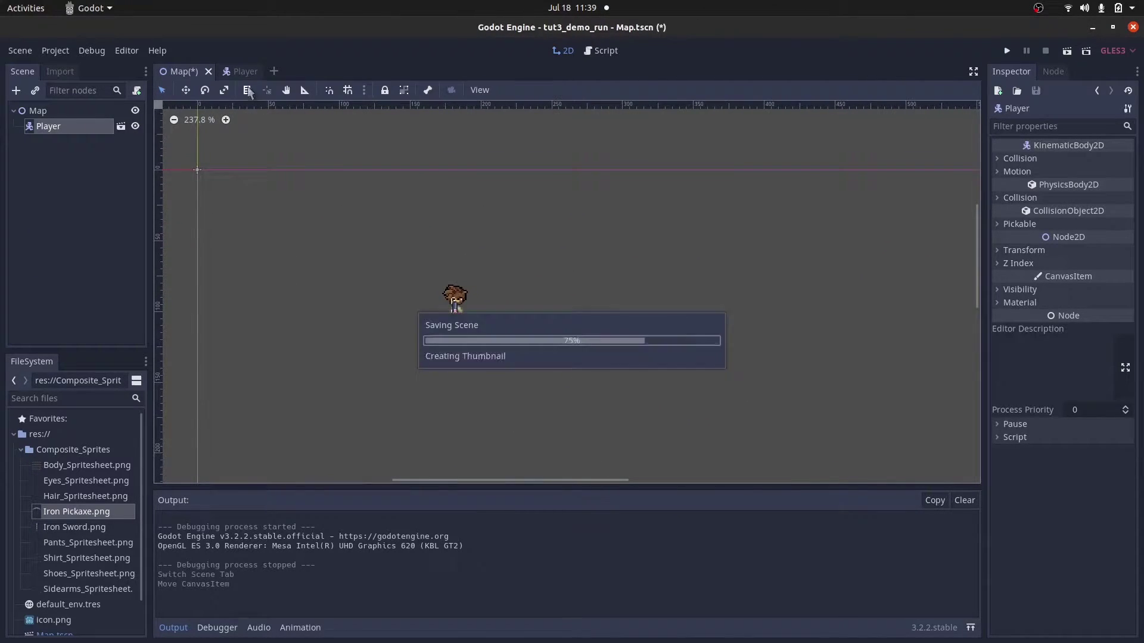
Scale the Player scene's root node to 3 on both x and y, and test-run the project.
{"action": "left_click", "coordinate": [238, 72]}
{"action": "left_click", "coordinate": [38, 113]}
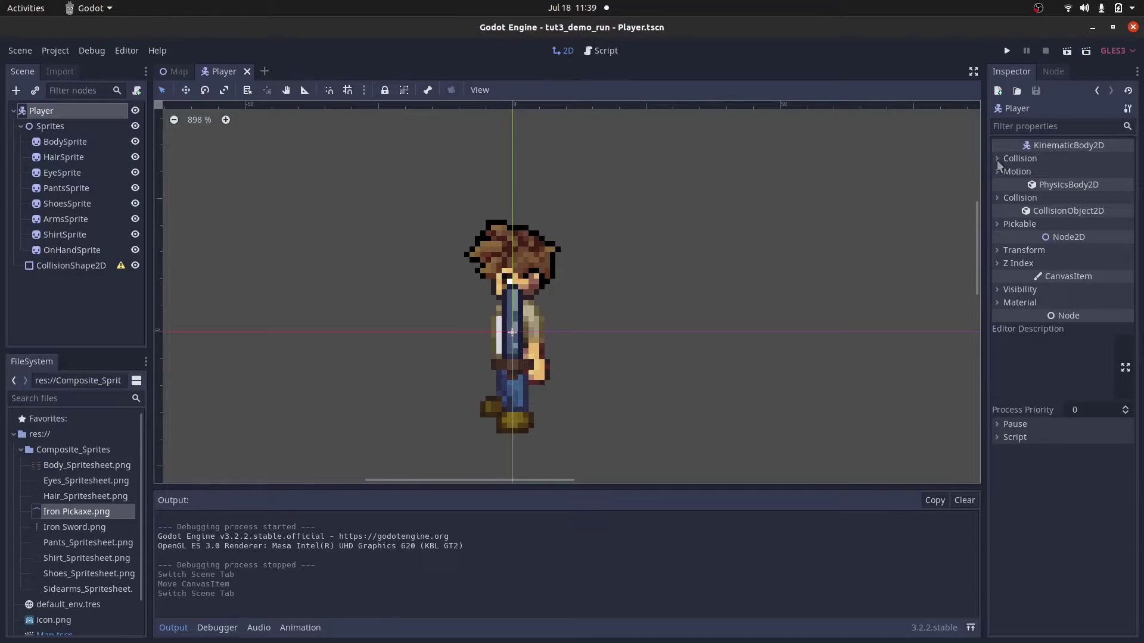
{"action": "left_click", "coordinate": [1022, 250]}
{"action": "left_click", "coordinate": [1084, 323]}
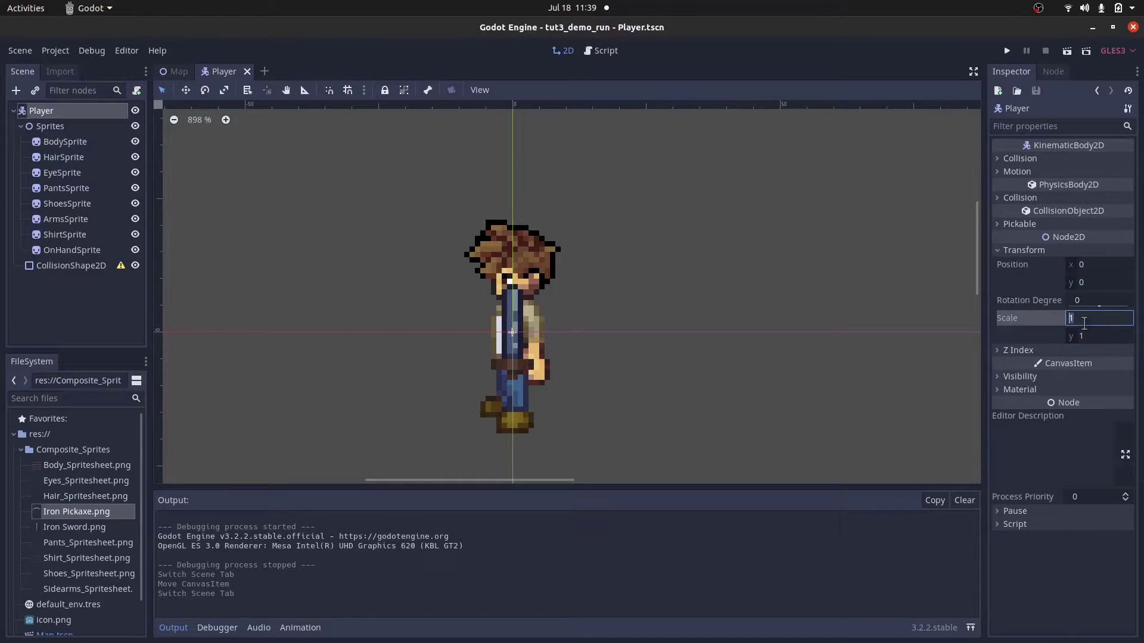
{"action": "type", "text": "3"}
{"action": "key", "text": "Tab"}
{"action": "type", "text": "3"}
{"action": "left_click", "coordinate": [1006, 51]}
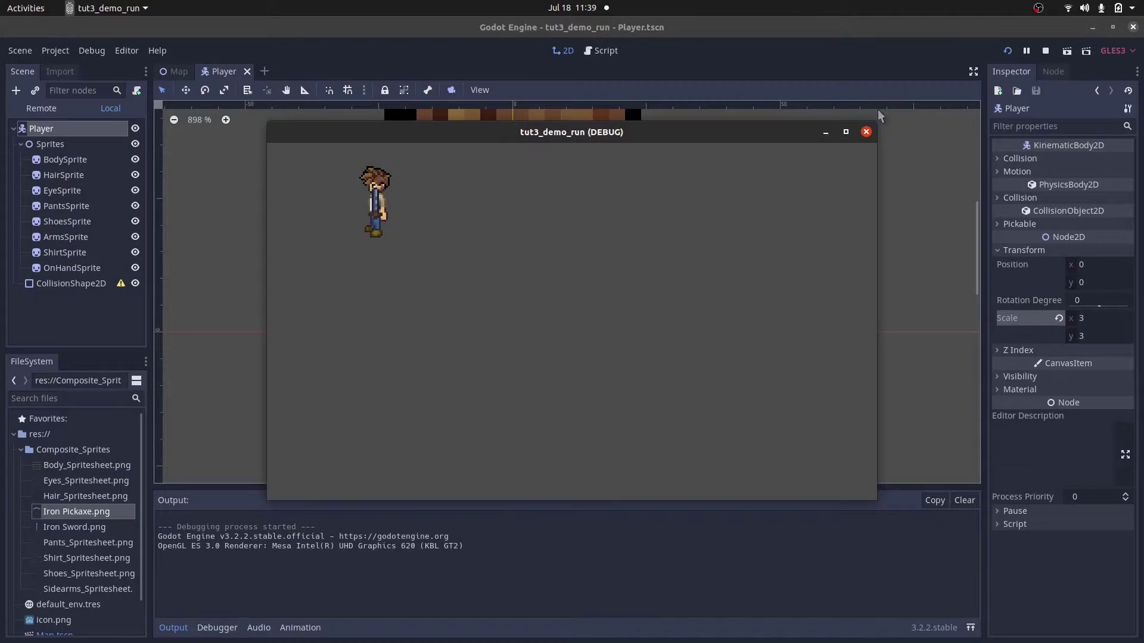
{"action": "left_click", "coordinate": [865, 132]}
Add an AnimationPlayer node as a child of Sprites in the Player scene.
{"action": "scroll", "coordinate": [641, 216], "scroll_direction": "down", "scroll_amount": 5}
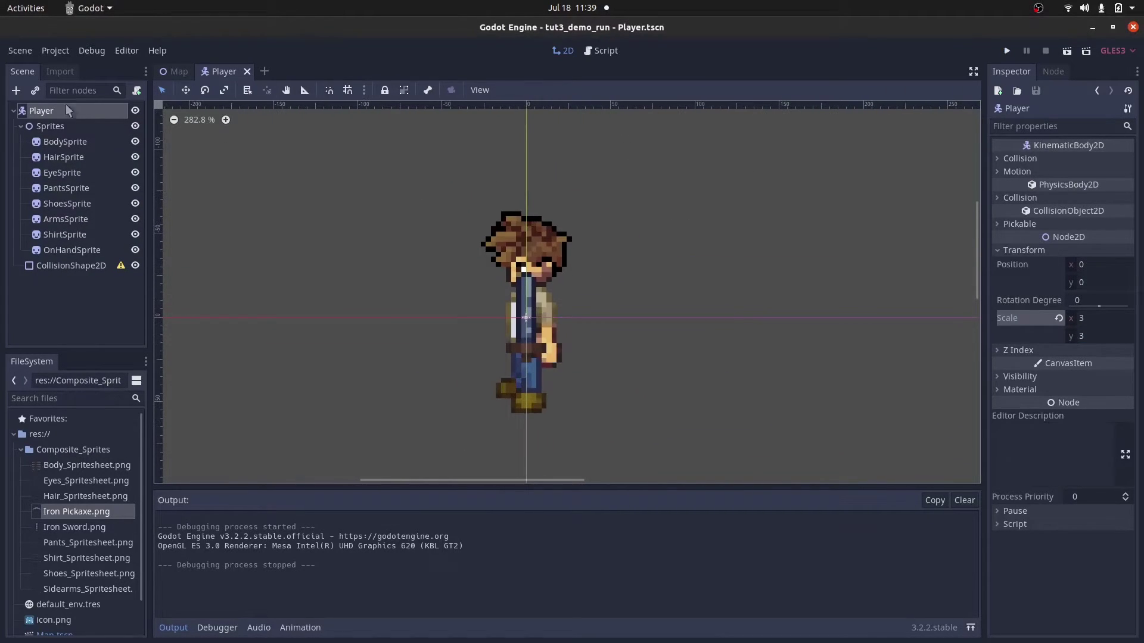
{"action": "left_click", "coordinate": [53, 126]}
{"action": "key", "text": "ctrl+a"}
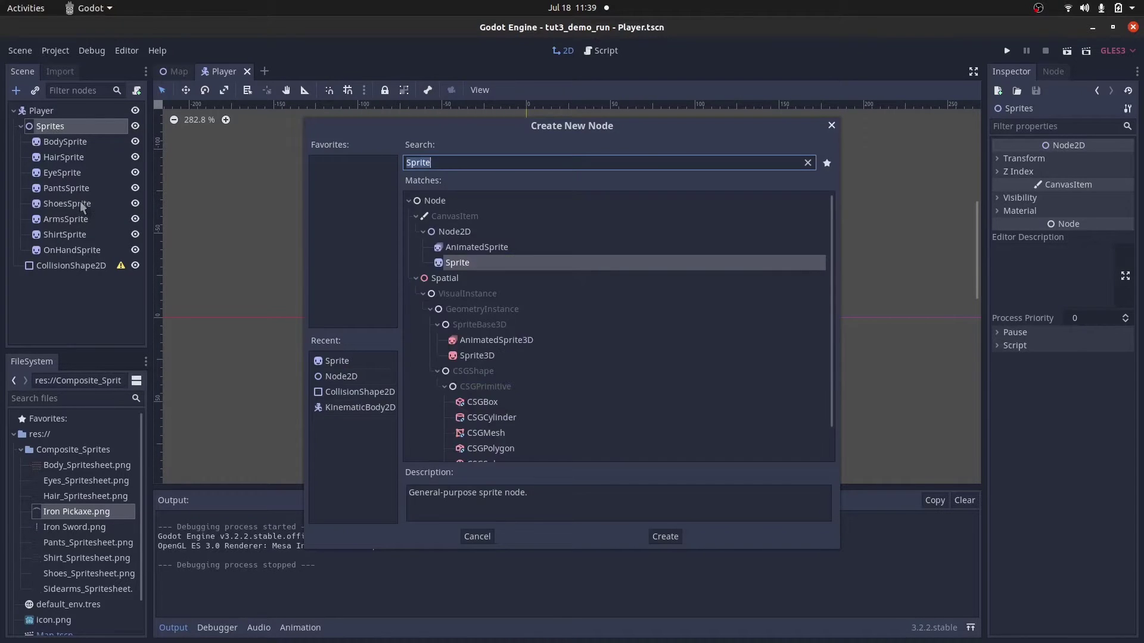
{"action": "type", "text": "AnimationPlayer"}
{"action": "key", "text": "Return"}
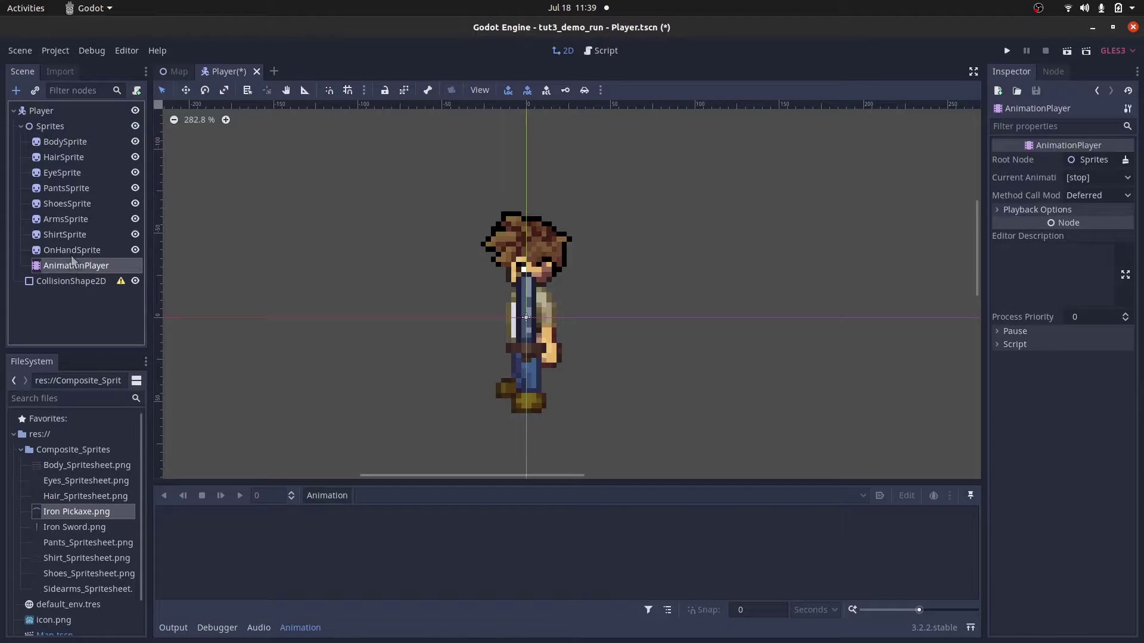
Create a new animation named IdleLeft in the AnimationPlayer.
{"action": "left_click", "coordinate": [327, 495]}
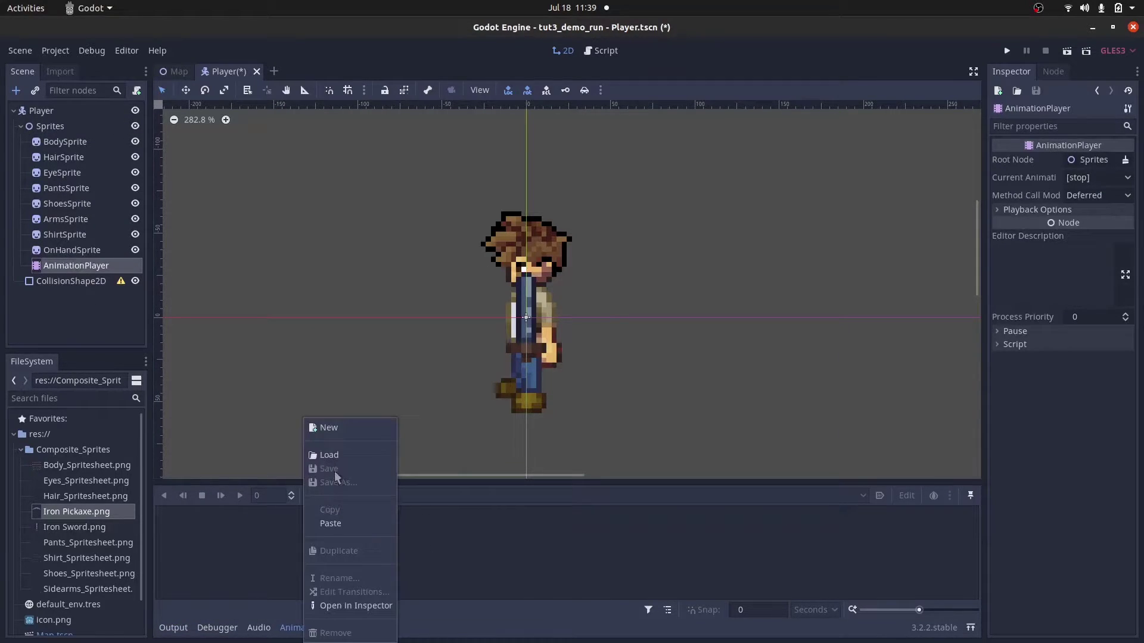
{"action": "left_click", "coordinate": [331, 435]}
{"action": "type", "text": "IdleLeft"}
{"action": "key", "text": "Return"}
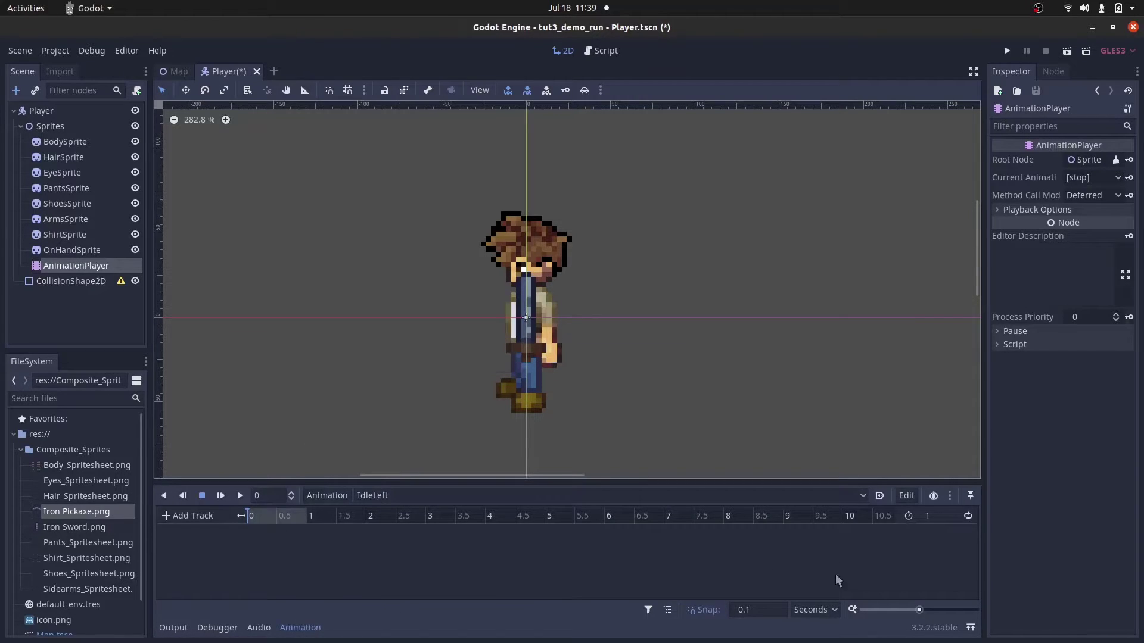
Set the IdleLeft animation's length to 0.8 seconds and enable looping.
{"action": "left_click", "coordinate": [931, 517]}
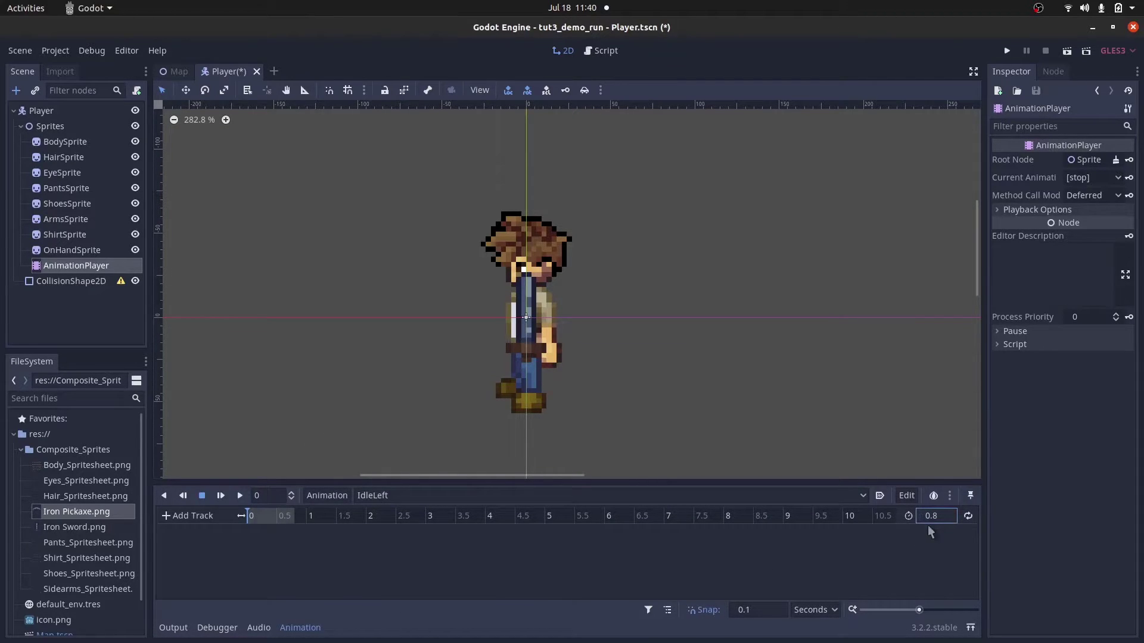
{"action": "left_click", "coordinate": [968, 516]}
{"action": "left_click_drag", "start_coordinate": [918, 609], "coordinate": [935, 609]}
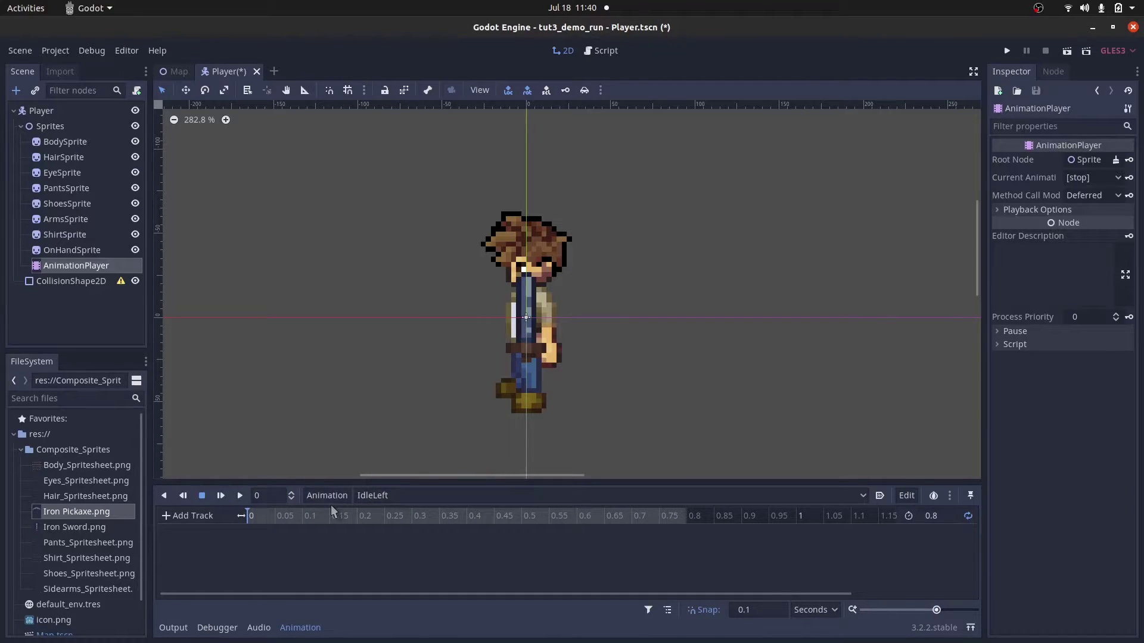
Create a frame track for BodySprite in IdleLeft and key frames 0 to 7 every 0.1 s from 0 to 0.7 s.
{"action": "left_click", "coordinate": [65, 142]}
{"action": "left_click", "coordinate": [1129, 278]}
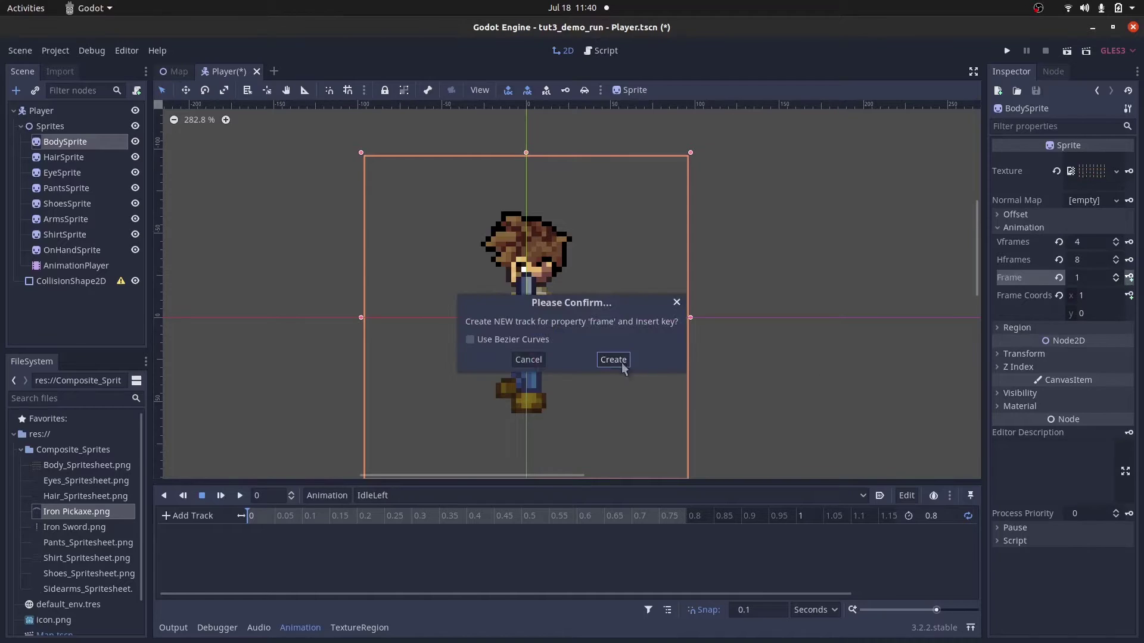
{"action": "left_click", "coordinate": [624, 361]}
{"action": "left_click", "coordinate": [1129, 277]}
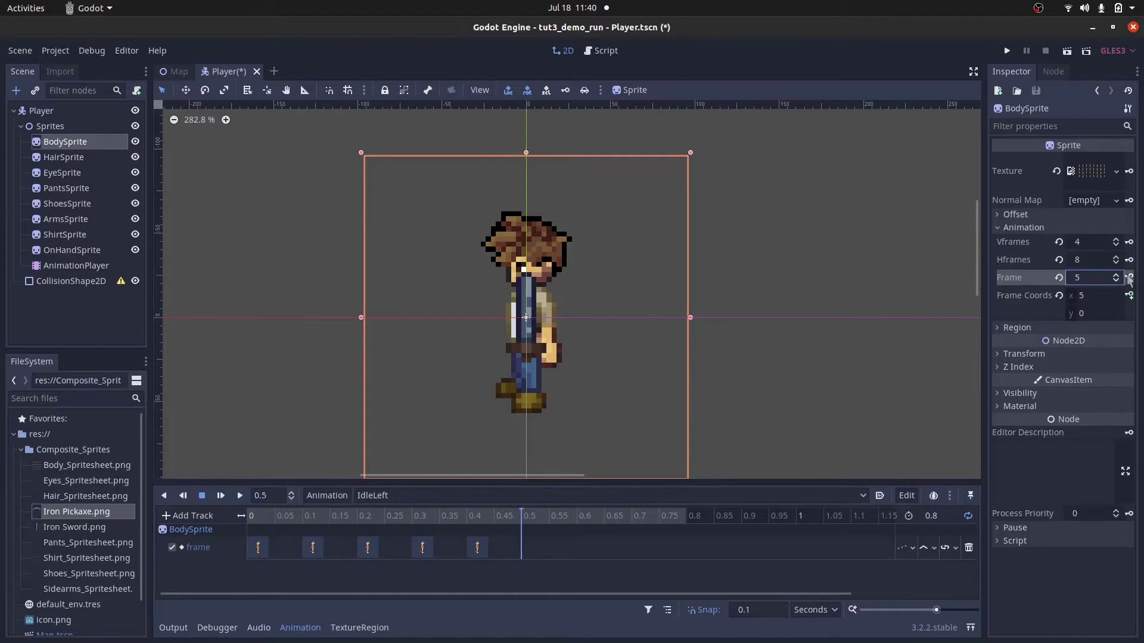
{"action": "left_click", "coordinate": [1129, 277]}
{"action": "left_click", "coordinate": [1129, 277]}
{"action": "left_click", "coordinate": [1129, 278]}
{"action": "left_click_drag", "start_coordinate": [602, 519], "coordinate": [535, 519]}
{"action": "left_click_drag", "start_coordinate": [308, 484], "coordinate": [309, 416]}
Create a frame track for HairSprite in IdleLeft and key frames 0 to 7 every 0.1 s from 0 to 0.7 s.
{"action": "left_click", "coordinate": [58, 158]}
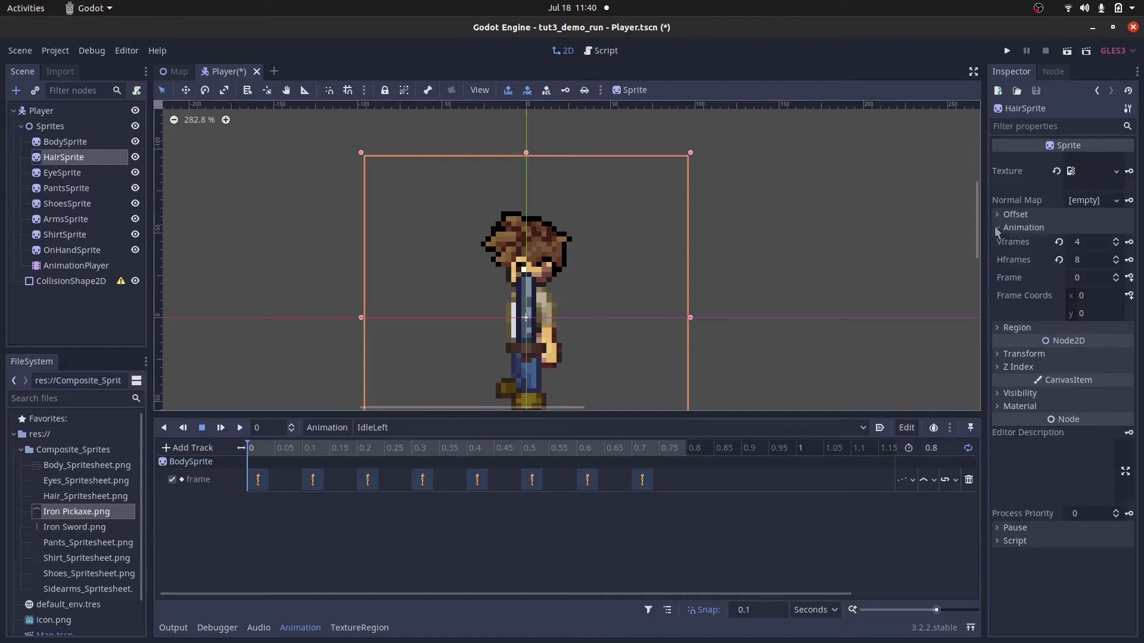
{"action": "left_click", "coordinate": [1130, 279]}
{"action": "left_click", "coordinate": [614, 361]}
{"action": "left_click", "coordinate": [303, 450]}
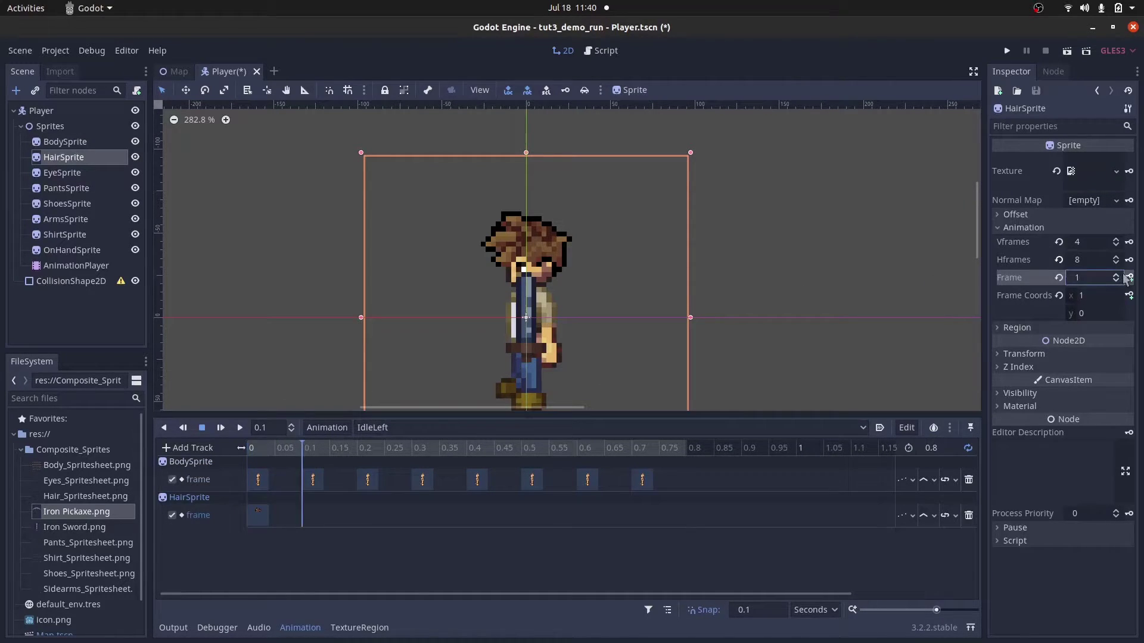
{"action": "left_click", "coordinate": [1128, 279]}
{"action": "left_click", "coordinate": [1128, 279]}
{"action": "left_click", "coordinate": [1129, 279]}
{"action": "left_click", "coordinate": [1128, 279]}
{"action": "left_click", "coordinate": [1128, 279]}
{"action": "left_click", "coordinate": [265, 450]}
Create a frame track for EyeSprite in IdleLeft and key frames 0 to 7 every 0.1 s from 0 to 0.7 s.
{"action": "left_click", "coordinate": [70, 174]}
{"action": "left_click", "coordinate": [1039, 228]}
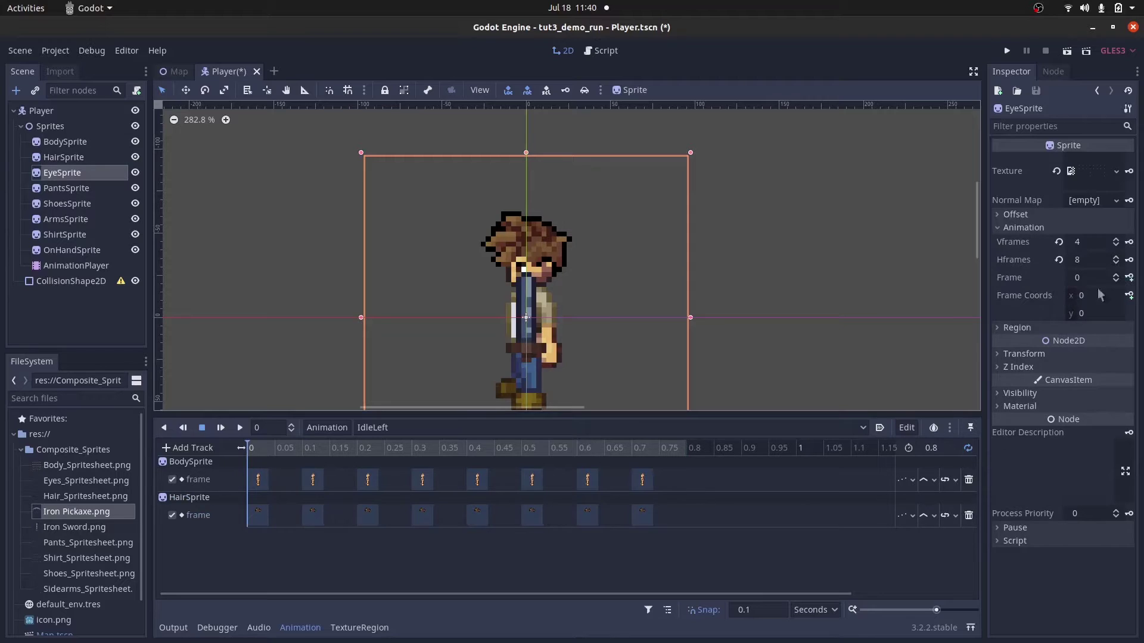
{"action": "left_click", "coordinate": [1129, 279]}
{"action": "left_click", "coordinate": [614, 361]}
{"action": "left_click", "coordinate": [1115, 276]}
{"action": "triple_click", "coordinate": [1129, 278]}
{"action": "left_click", "coordinate": [1129, 278]}
{"action": "triple_click", "coordinate": [1129, 278]}
{"action": "left_click", "coordinate": [267, 450]}
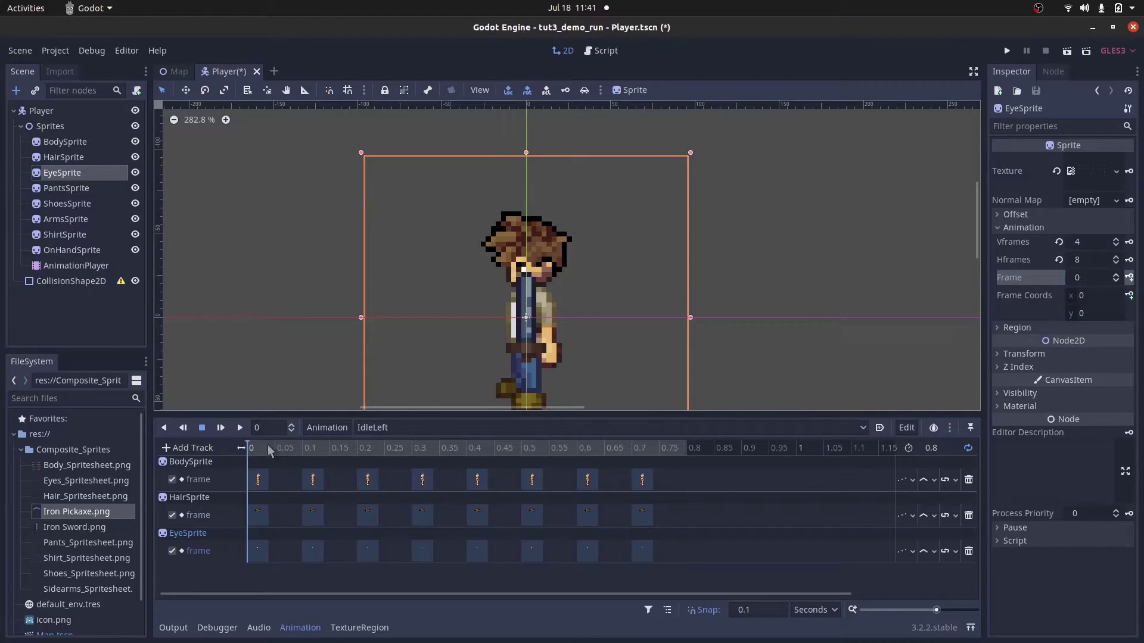
Create a frame track for PantsSprite in IdleLeft and key frames 0 to 7 every 0.1 s from 0 to 0.7 s.
{"action": "left_click", "coordinate": [67, 190]}
{"action": "left_click", "coordinate": [1037, 228]}
{"action": "left_click", "coordinate": [1129, 278]}
{"action": "key", "text": "Return"}
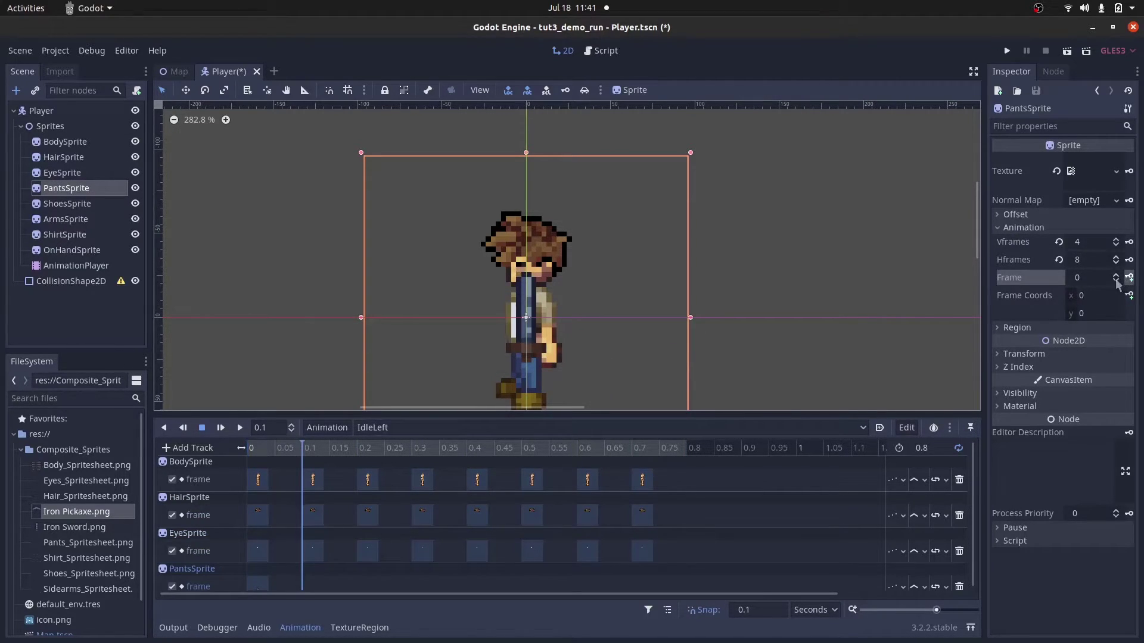
{"action": "left_click", "coordinate": [1128, 277]}
{"action": "left_click", "coordinate": [1129, 277]}
{"action": "left_click", "coordinate": [1129, 278]}
{"action": "left_click", "coordinate": [1129, 277]}
{"action": "left_click", "coordinate": [1129, 277]}
{"action": "left_click", "coordinate": [1129, 277]}
{"action": "left_click", "coordinate": [1129, 278]}
{"action": "left_click_drag", "start_coordinate": [611, 415], "coordinate": [610, 396]}
{"action": "left_click", "coordinate": [251, 428]}
Create a frame track for ShoesSprite in IdleLeft and key frames 0 to 7 every 0.1 s from 0 to 0.7 s.
{"action": "left_click", "coordinate": [66, 204]}
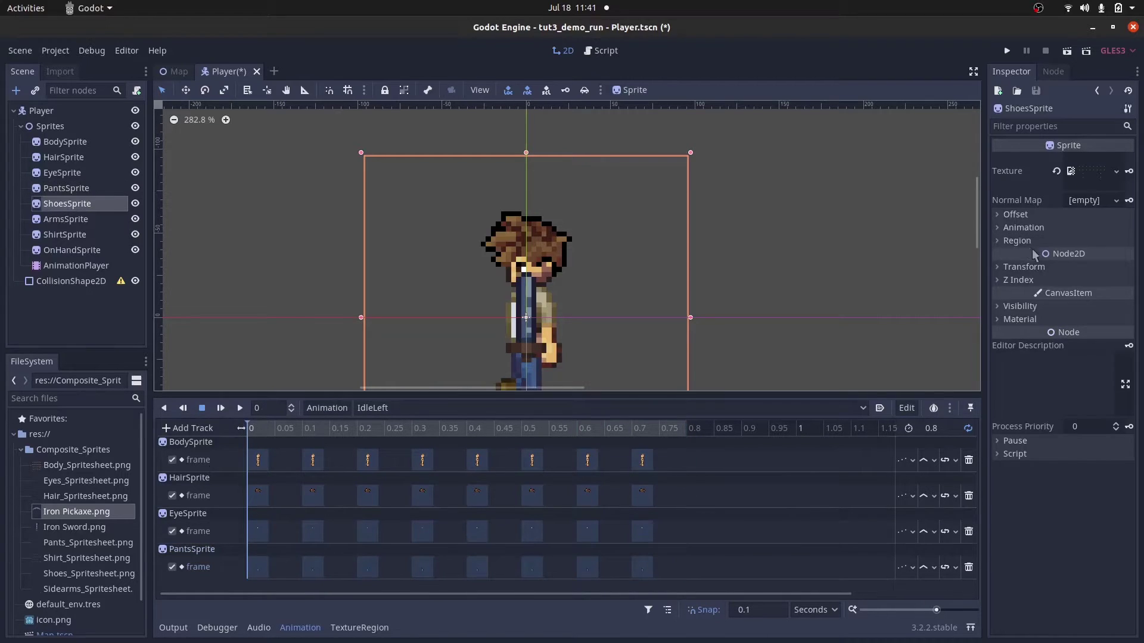
{"action": "left_click", "coordinate": [1129, 278]}
{"action": "key", "text": "Return"}
{"action": "left_click", "coordinate": [1128, 278]}
{"action": "left_click", "coordinate": [1129, 278]}
{"action": "triple_click", "coordinate": [1127, 277]}
{"action": "left_click", "coordinate": [1127, 277]}
{"action": "left_click", "coordinate": [1127, 277]}
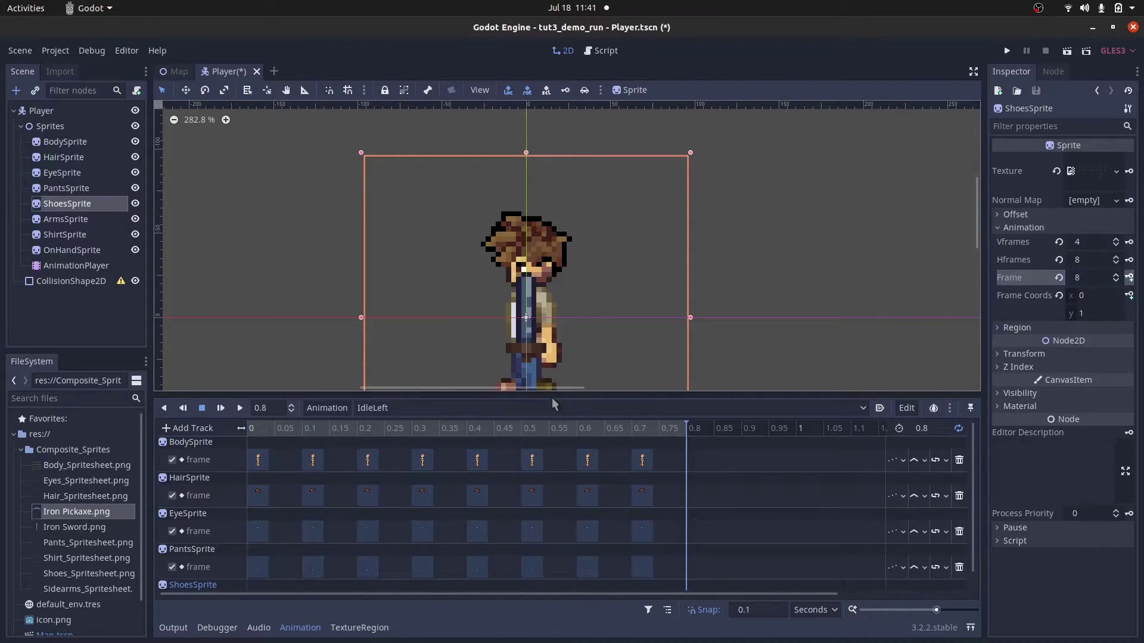
{"action": "left_click_drag", "start_coordinate": [554, 396], "coordinate": [554, 284]}
{"action": "left_click", "coordinate": [264, 319]}
Create a frame track for ArmsSprite in IdleLeft and key frames 0 to 7 every 0.1 s from 0 to 0.7 s.
{"action": "left_click", "coordinate": [66, 221]}
{"action": "left_click", "coordinate": [1016, 229]}
{"action": "left_click", "coordinate": [1129, 278]}
{"action": "left_click", "coordinate": [613, 360]}
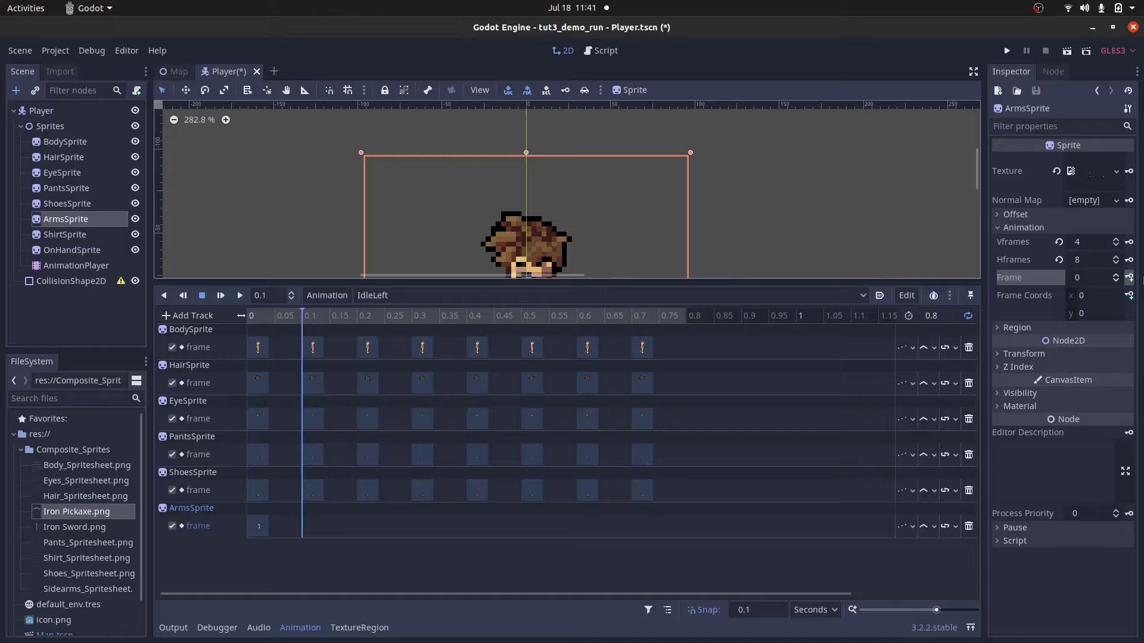
{"action": "left_click", "coordinate": [1129, 278]}
{"action": "left_click", "coordinate": [1129, 278]}
{"action": "left_click", "coordinate": [1129, 277]}
{"action": "left_click", "coordinate": [1129, 277]}
{"action": "left_click", "coordinate": [1129, 277]}
{"action": "left_click", "coordinate": [251, 315]}
Create a frame track for ShirtSprite in IdleLeft and key frames 0 to 7 every 0.1 s from 0 to 0.7 s.
{"action": "left_click", "coordinate": [67, 235]}
{"action": "left_click", "coordinate": [1129, 278]}
{"action": "left_click", "coordinate": [613, 360]}
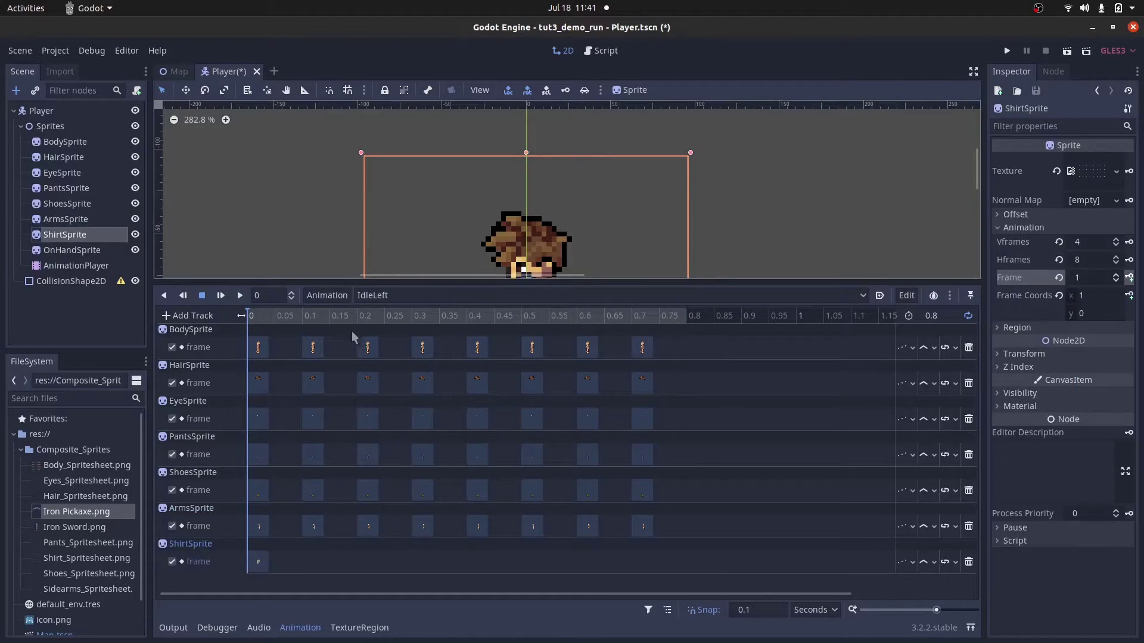
{"action": "left_click", "coordinate": [303, 315]}
{"action": "left_click", "coordinate": [1128, 278]}
{"action": "left_click", "coordinate": [1129, 278]}
{"action": "left_click", "coordinate": [1129, 277]}
{"action": "left_click", "coordinate": [1128, 278]}
{"action": "left_click", "coordinate": [1129, 277]}
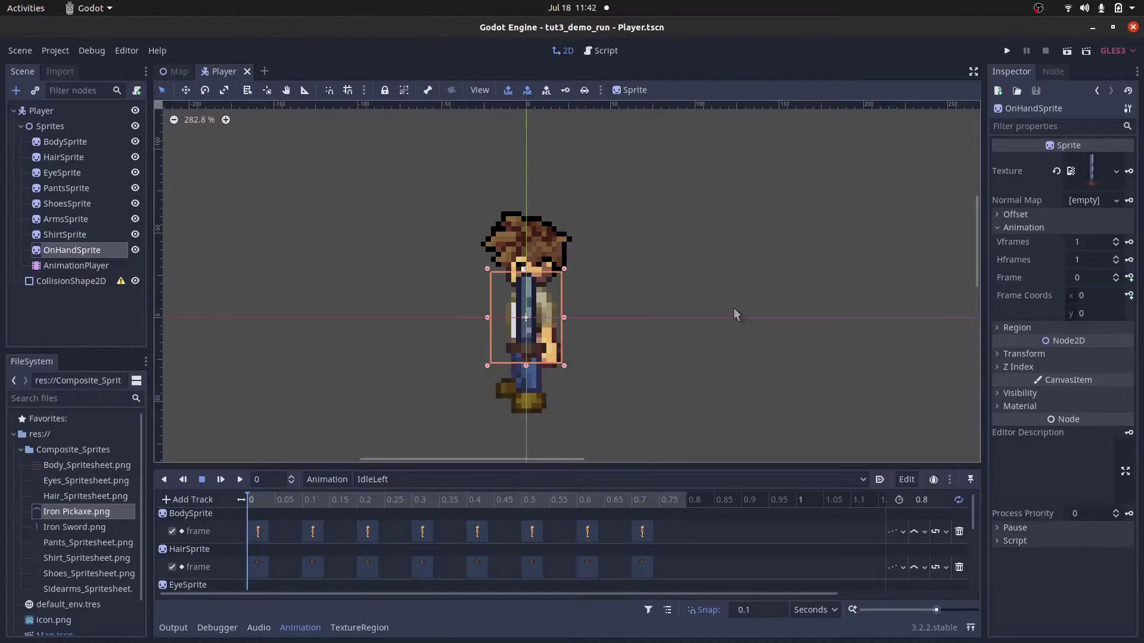
Set IdleLeft to autoplay on load and test-run the project to check the idle animation.
{"action": "left_click", "coordinate": [879, 480]}
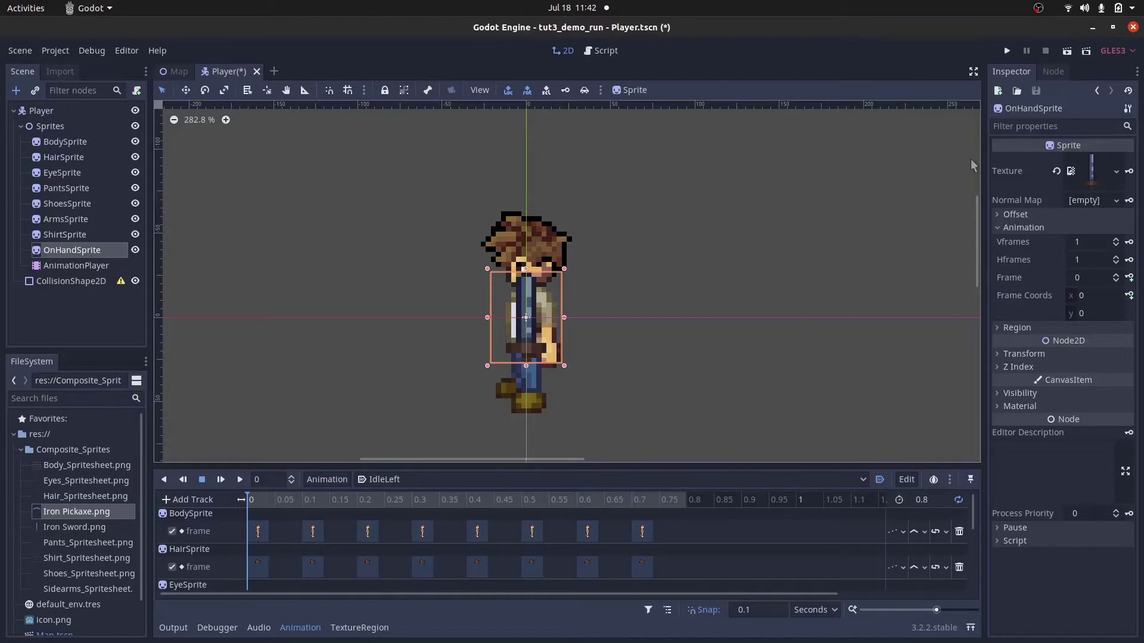
{"action": "left_click", "coordinate": [1007, 51]}
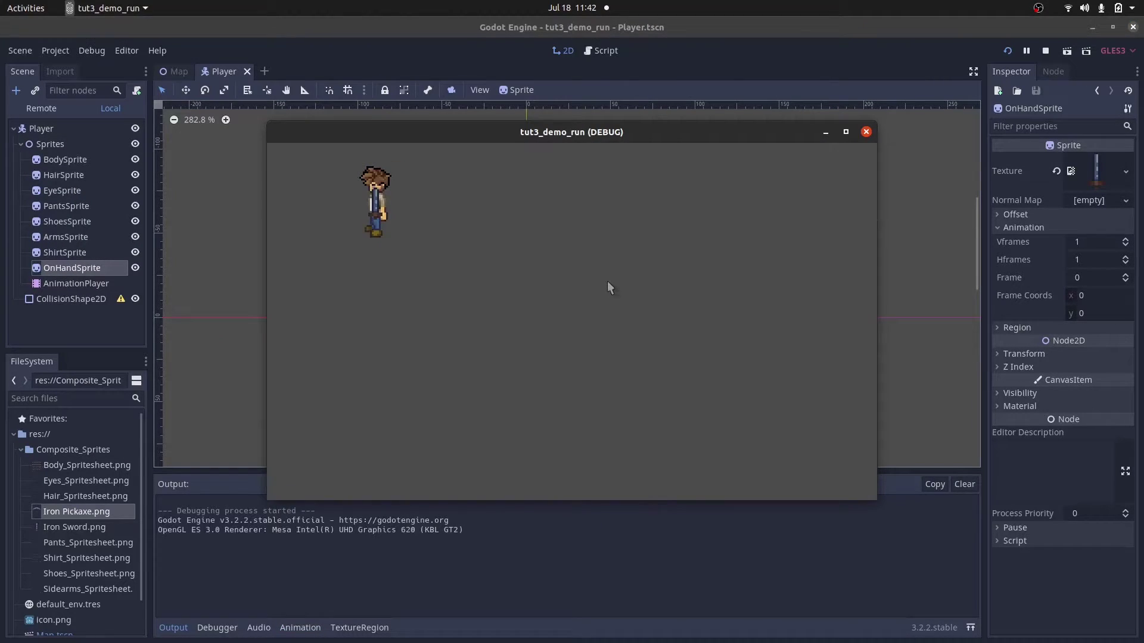
{"action": "left_click", "coordinate": [866, 132]}
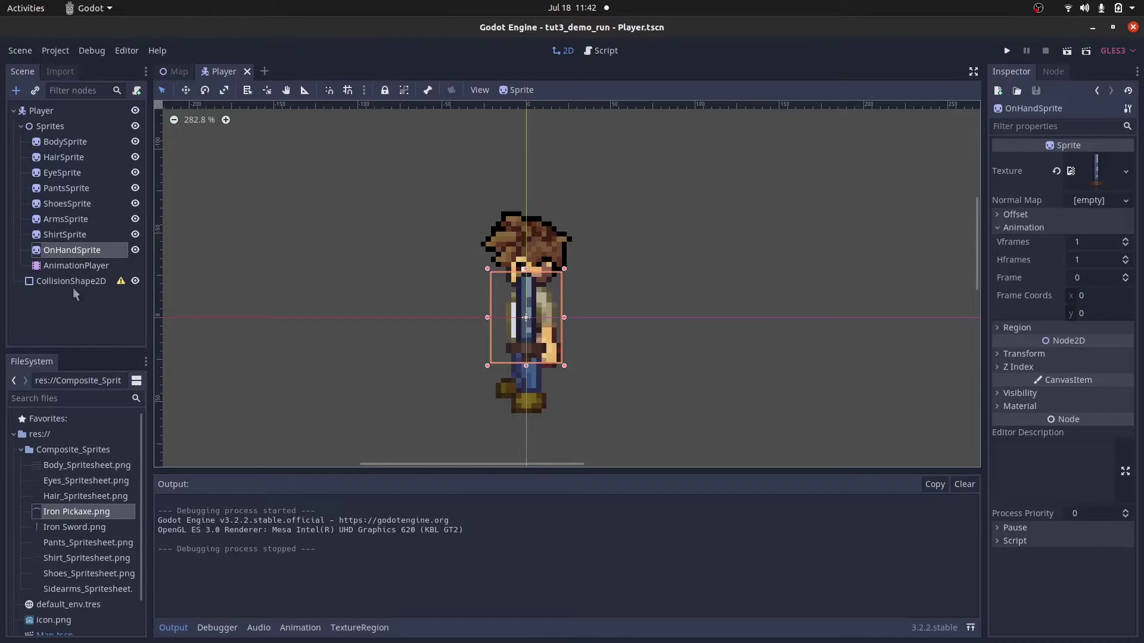
Rotate OnHandSprite so the sword points down and place it at the character's hand.
{"action": "left_click", "coordinate": [75, 266]}
{"action": "left_click_drag", "start_coordinate": [383, 468], "coordinate": [393, 422]}
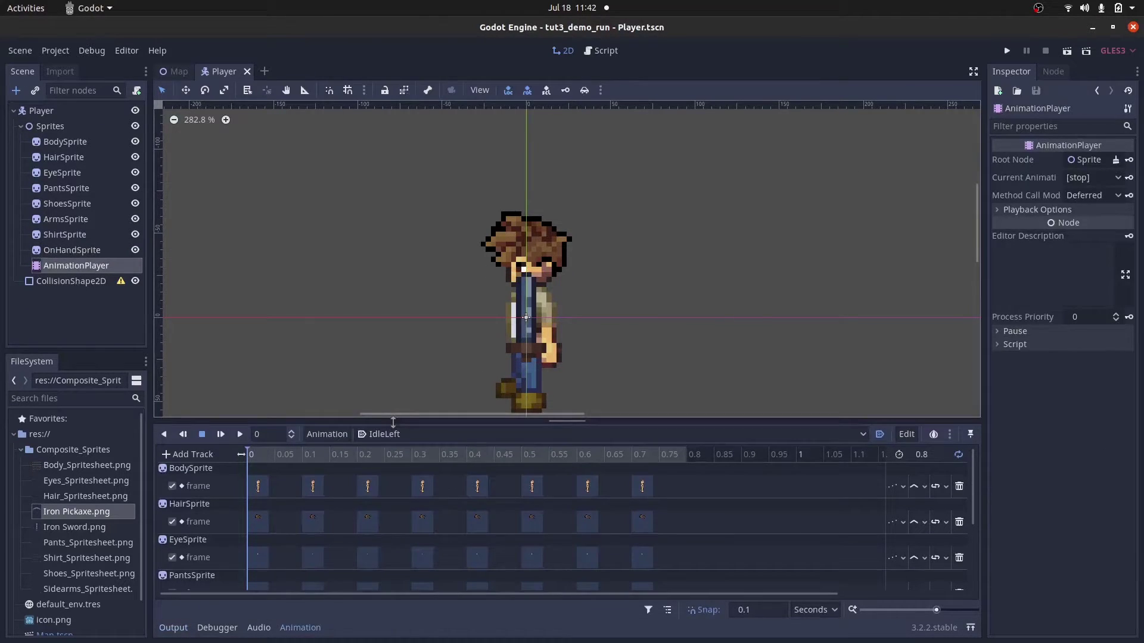
{"action": "left_click", "coordinate": [72, 250]}
{"action": "middle_click_drag", "start_coordinate": [448, 327], "coordinate": [355, 230]}
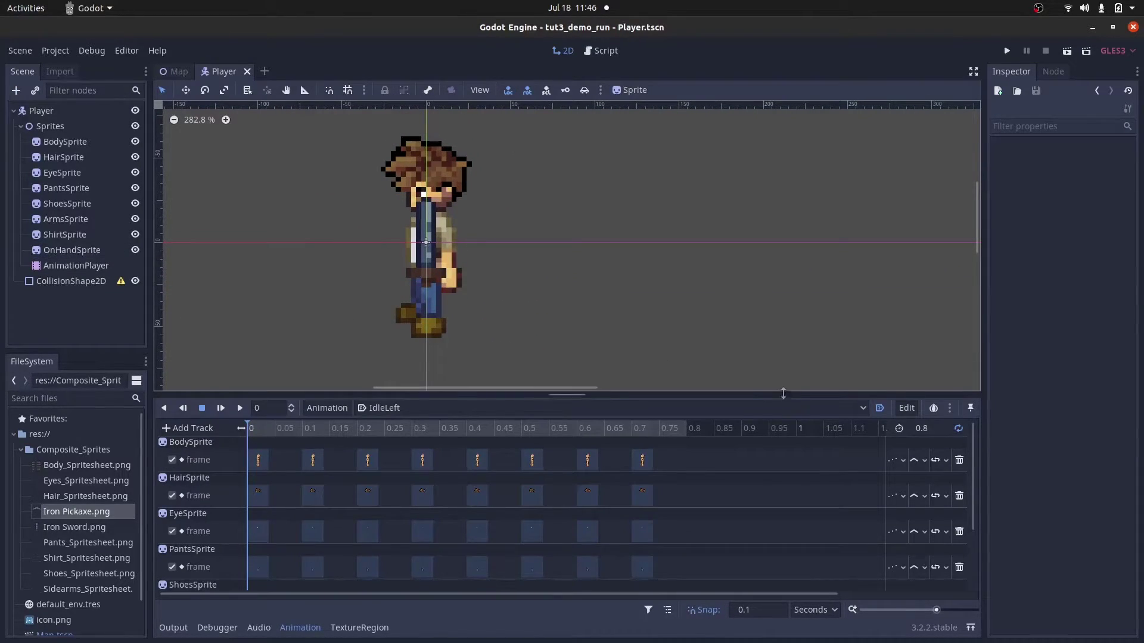
{"action": "left_click_drag", "start_coordinate": [784, 394], "coordinate": [783, 376]}
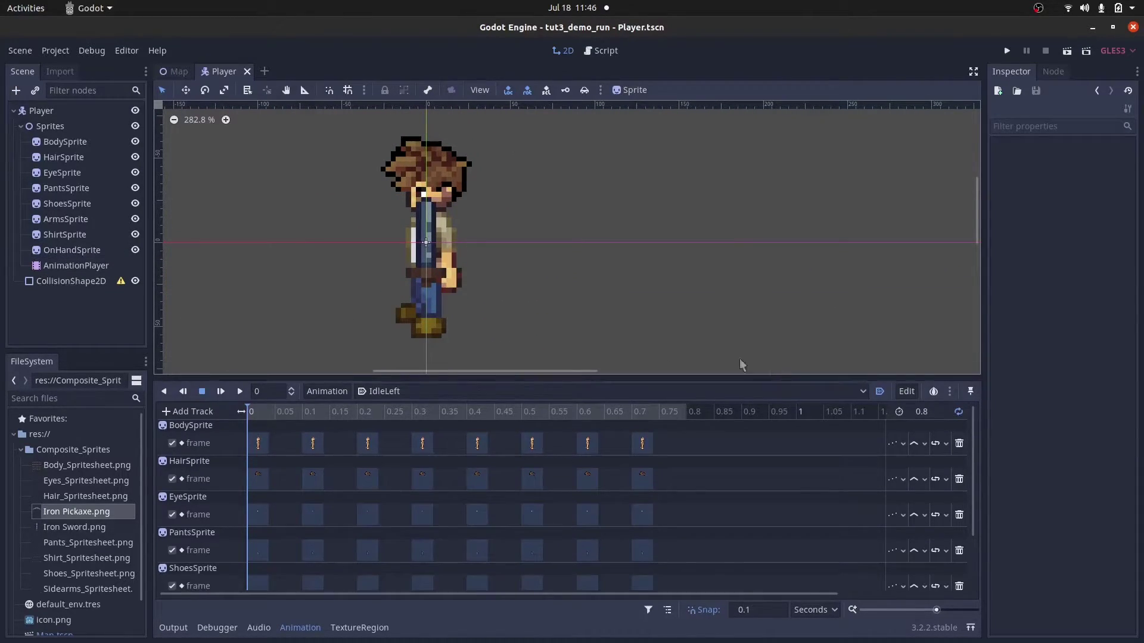
{"action": "left_click", "coordinate": [428, 276]}
{"action": "left_click_drag", "start_coordinate": [430, 274], "coordinate": [453, 278]}
{"action": "left_click_drag", "start_coordinate": [452, 219], "coordinate": [444, 319]}
{"action": "left_click_drag", "start_coordinate": [441, 219], "coordinate": [447, 300]}
{"action": "left_click", "coordinate": [164, 91]}
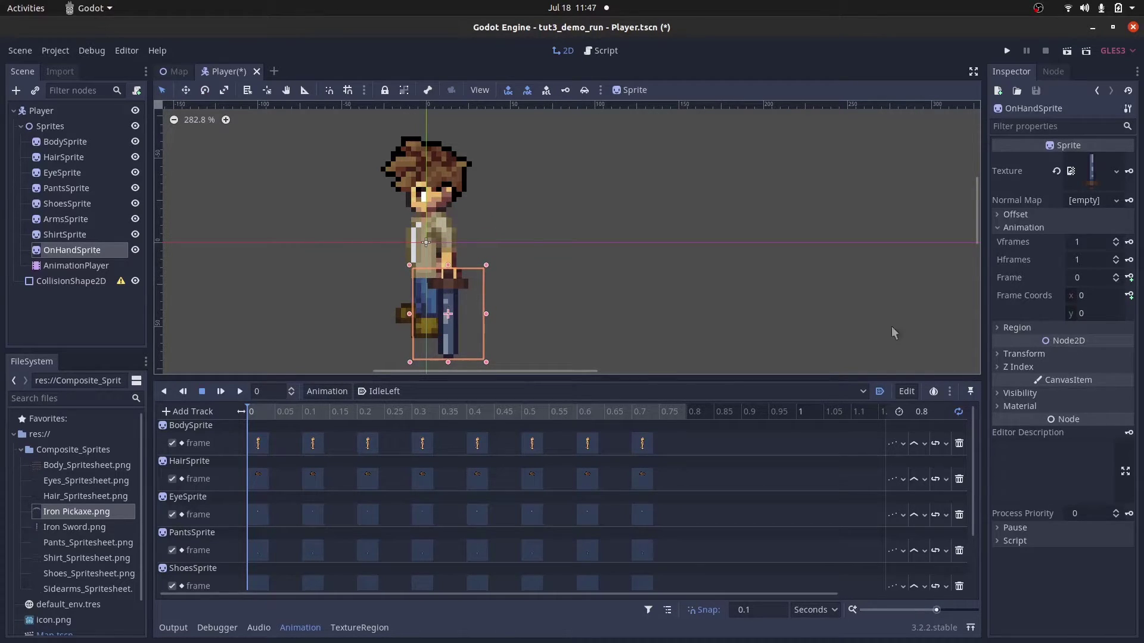
Set the rotation snap step to 2 deg and set OnHandSprite to 180 degrees at about position 4.333, 15.
{"action": "left_click", "coordinate": [1070, 354]}
{"action": "left_click", "coordinate": [364, 90]}
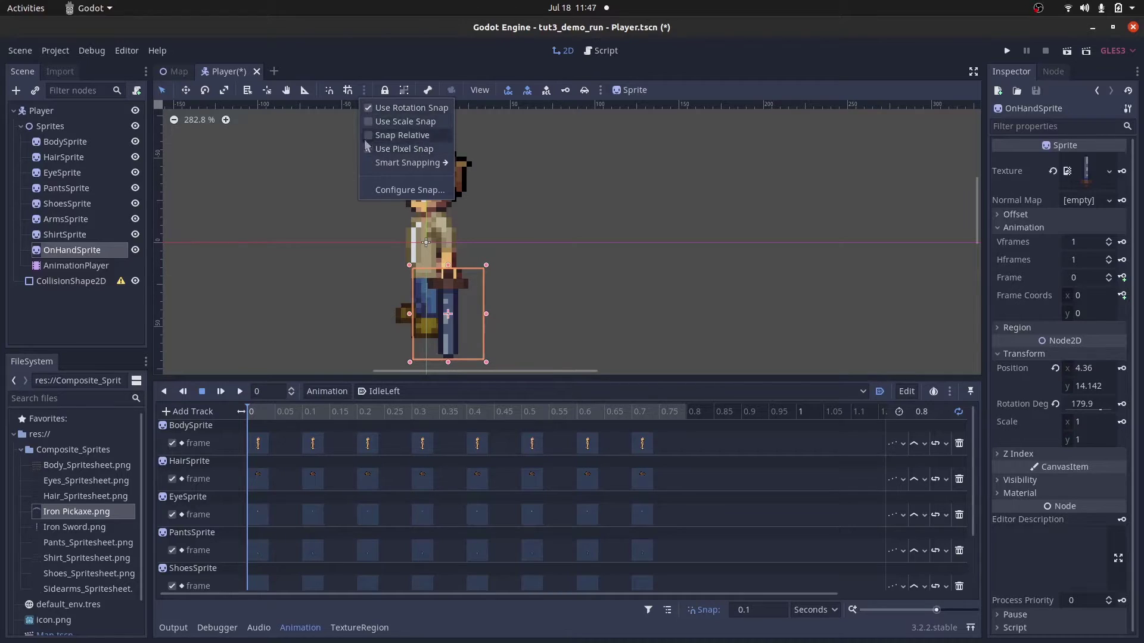
{"action": "left_click", "coordinate": [410, 190]}
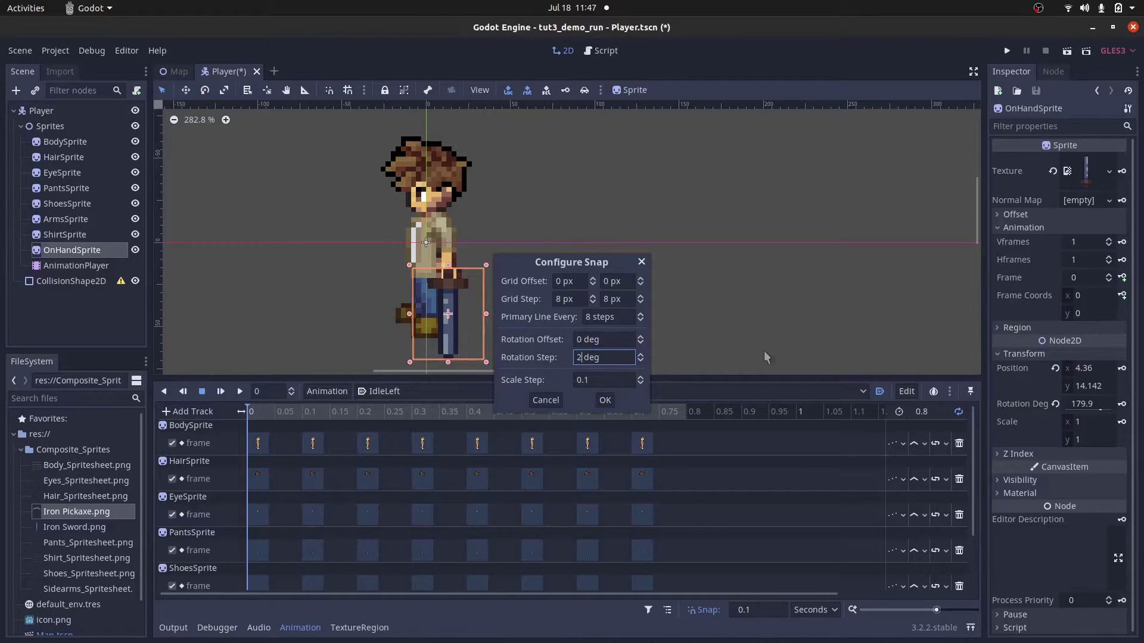
{"action": "left_click", "coordinate": [605, 400]}
{"action": "left_click_drag", "start_coordinate": [415, 286], "coordinate": [449, 314]}
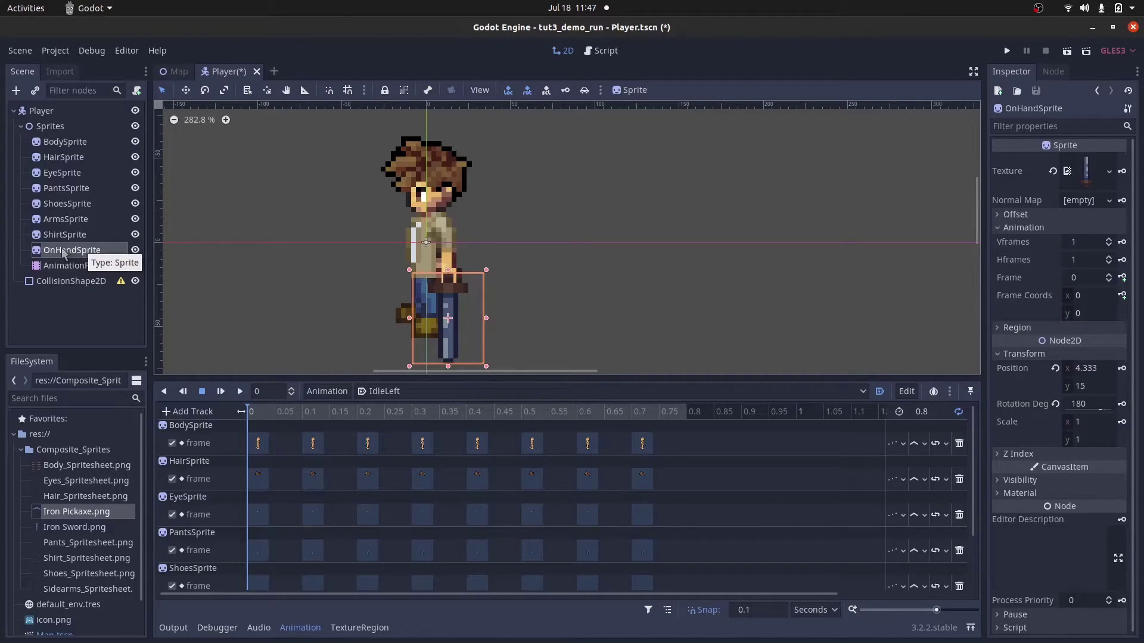
Reorder OnHandSprite between ShoesSprite and ArmsSprite and create its position track in IdleLeft with a key at 0 s.
{"action": "left_click_drag", "start_coordinate": [58, 256], "coordinate": [60, 220]}
{"action": "left_click", "coordinate": [70, 220]}
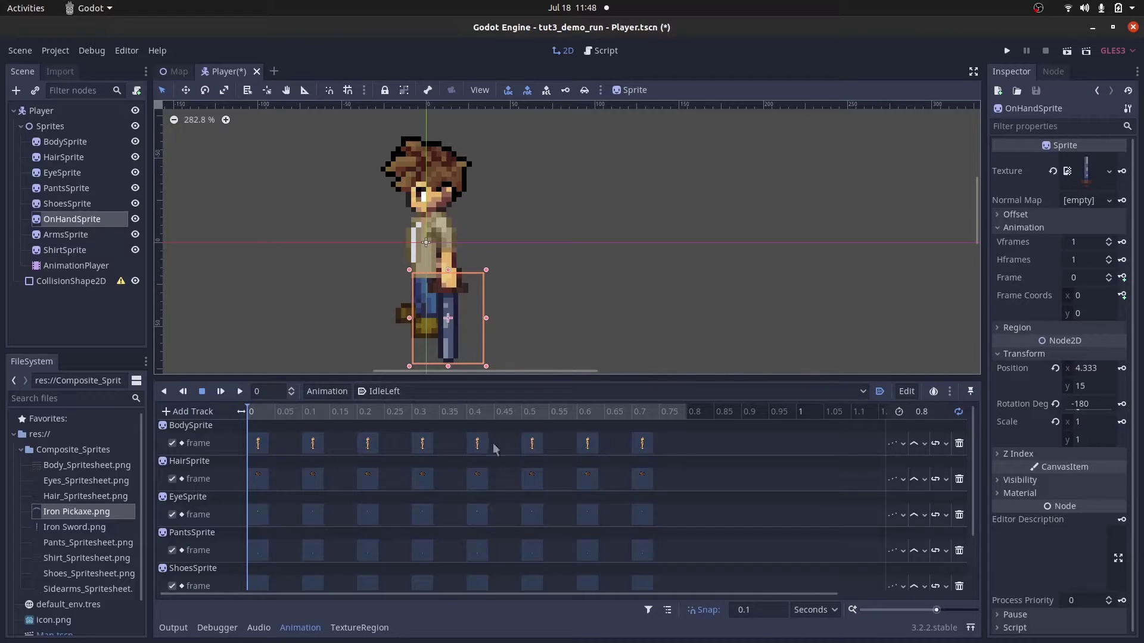
{"action": "left_click", "coordinate": [1122, 368]}
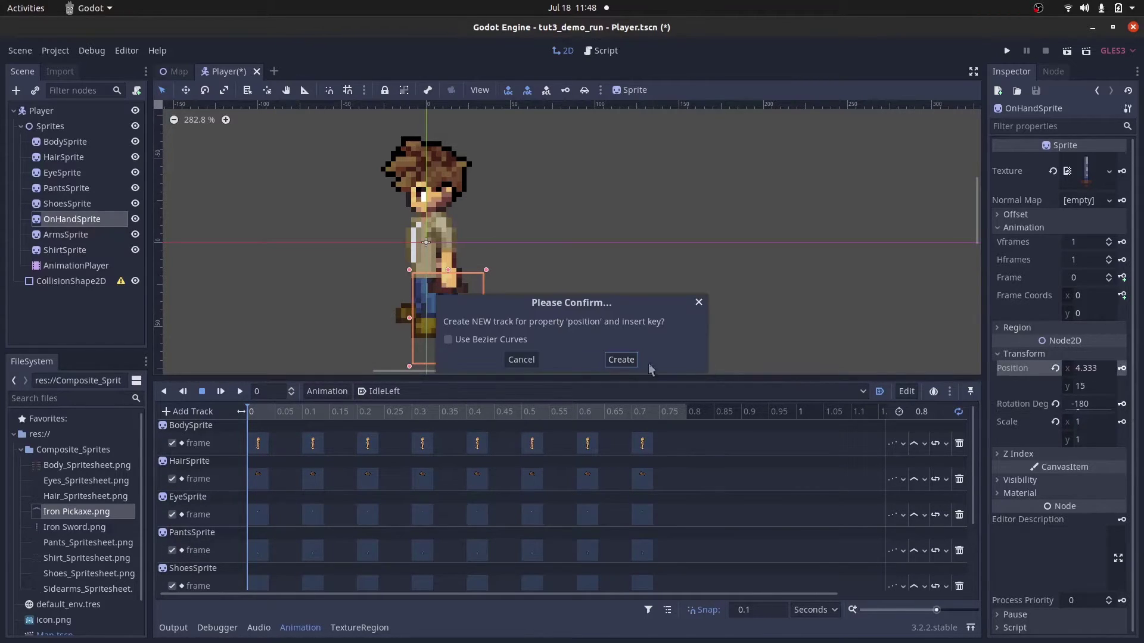
{"action": "left_click", "coordinate": [620, 360]}
Scrub through IdleLeft and test-run the project to check the held sword.
{"action": "left_click_drag", "start_coordinate": [444, 422], "coordinate": [301, 426]}
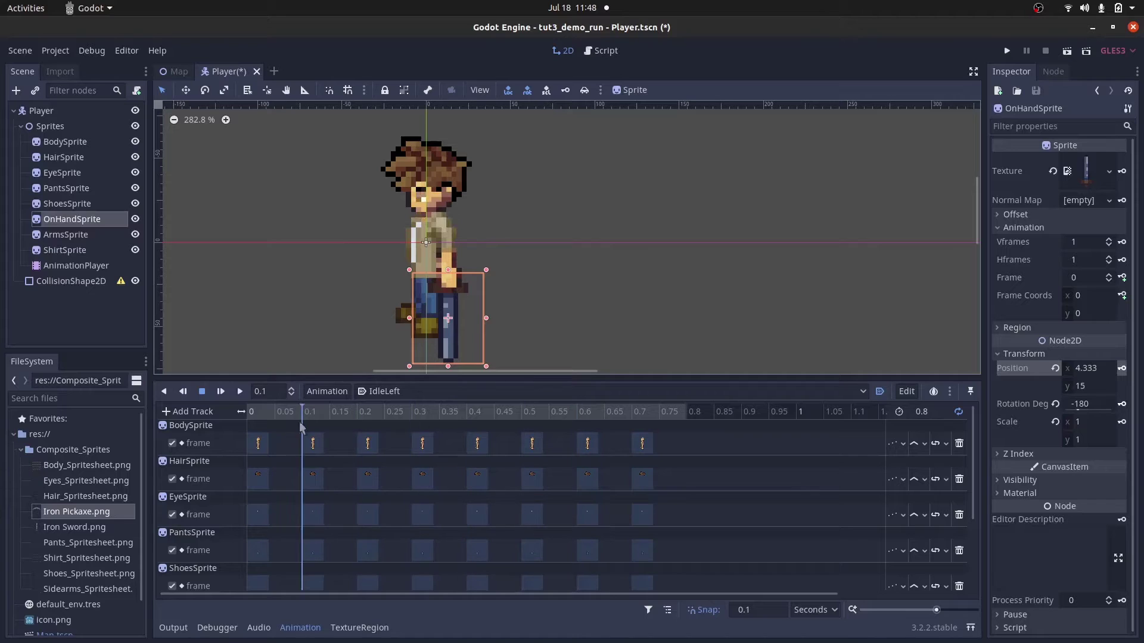
{"action": "left_click", "coordinate": [1007, 51]}
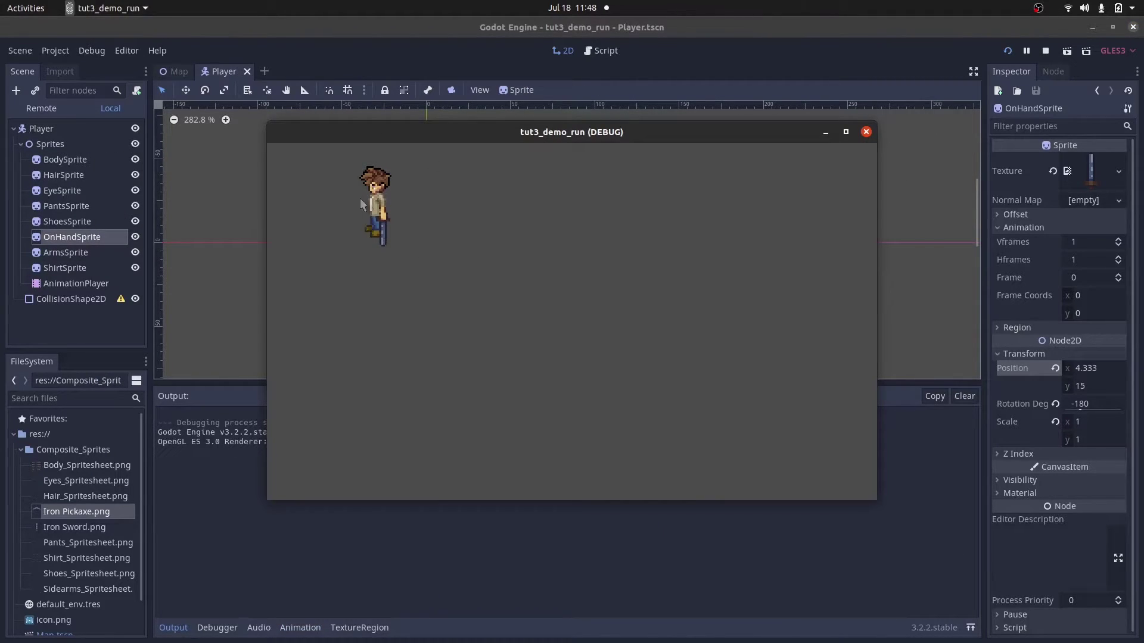
{"action": "left_click", "coordinate": [865, 132]}
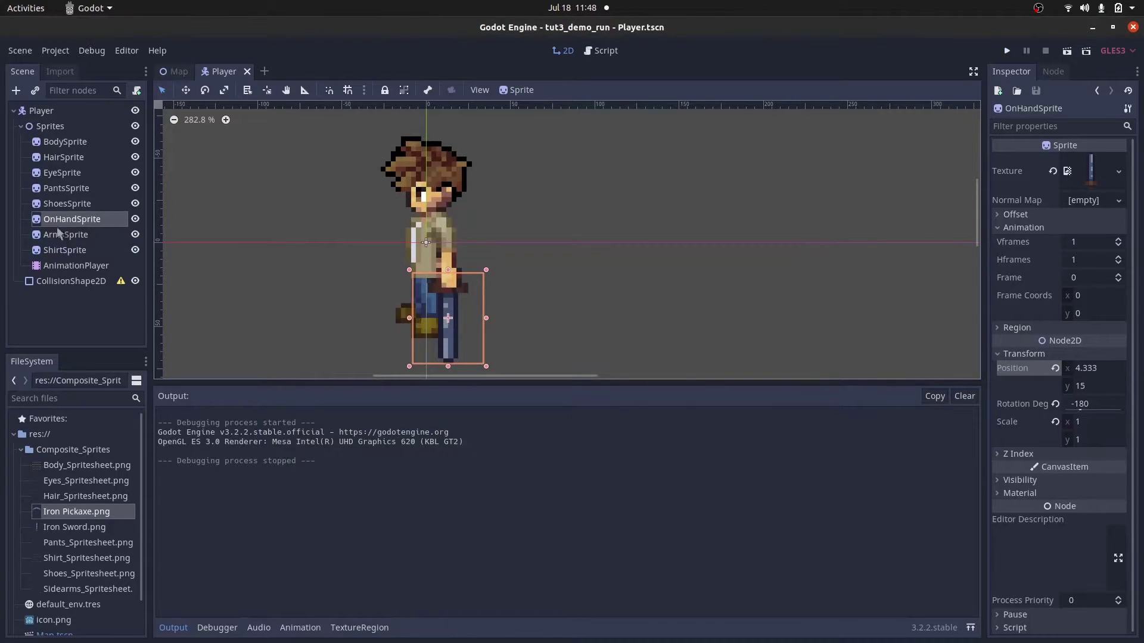
Create a new animation named WalkLeft with a length of 0.8 s and looping enabled.
{"action": "left_click", "coordinate": [76, 265]}
{"action": "left_click", "coordinate": [326, 391]}
{"action": "left_click", "coordinate": [336, 411]}
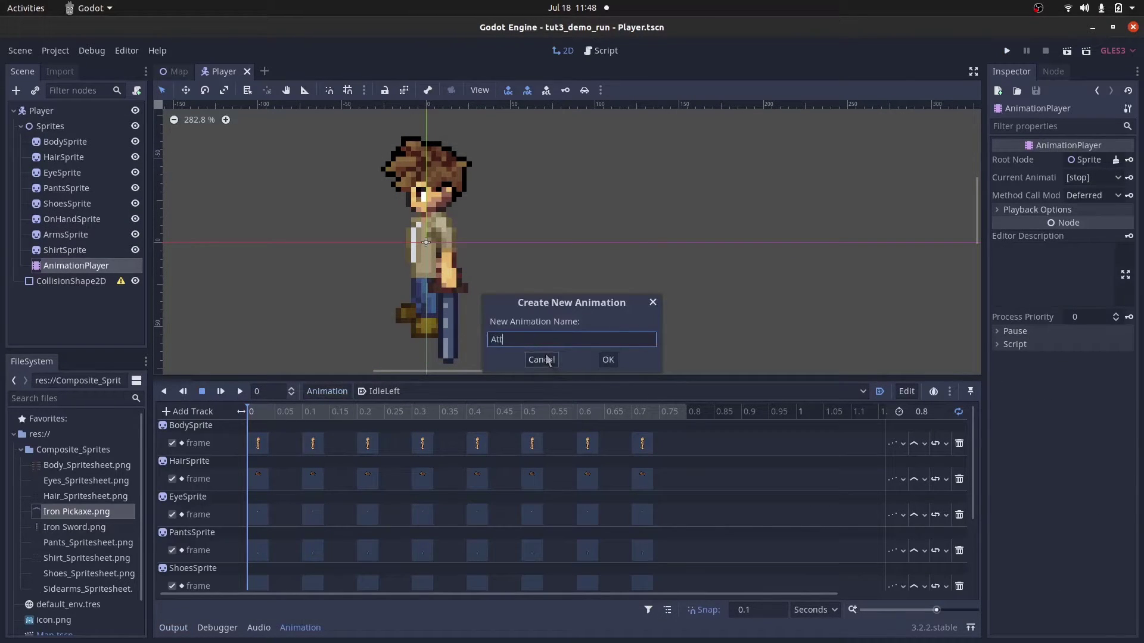
{"action": "key", "text": "Return"}
{"action": "left_click", "coordinate": [937, 415]}
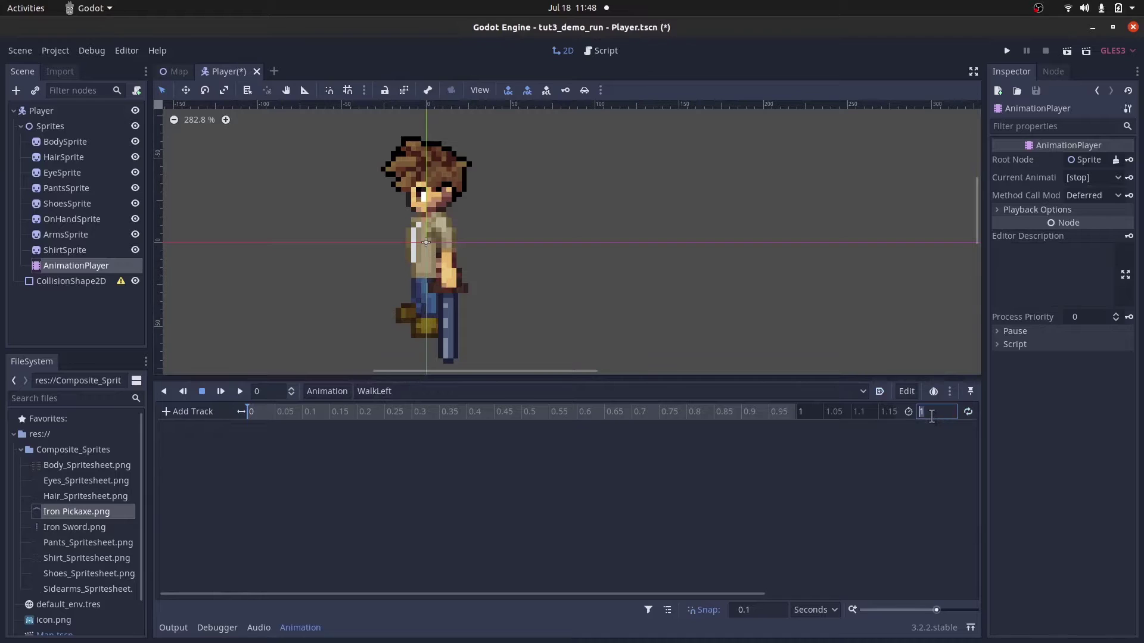
{"action": "type", "text": "0.8"}
{"action": "key", "text": "Return"}
{"action": "left_click", "coordinate": [965, 413]}
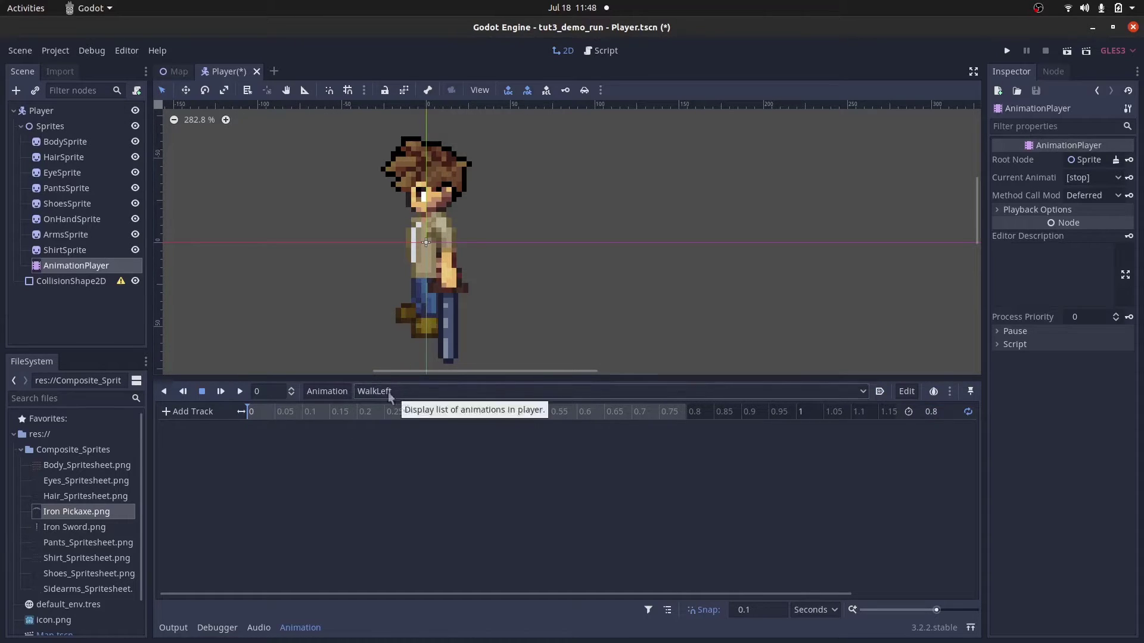
Try BodySprite frames and hide all the other sprites to identify the first frame of the left walk.
{"action": "left_click", "coordinate": [66, 141]}
{"action": "left_click", "coordinate": [1084, 278]}
{"action": "type", "text": "13"}
{"action": "key", "text": "Return"}
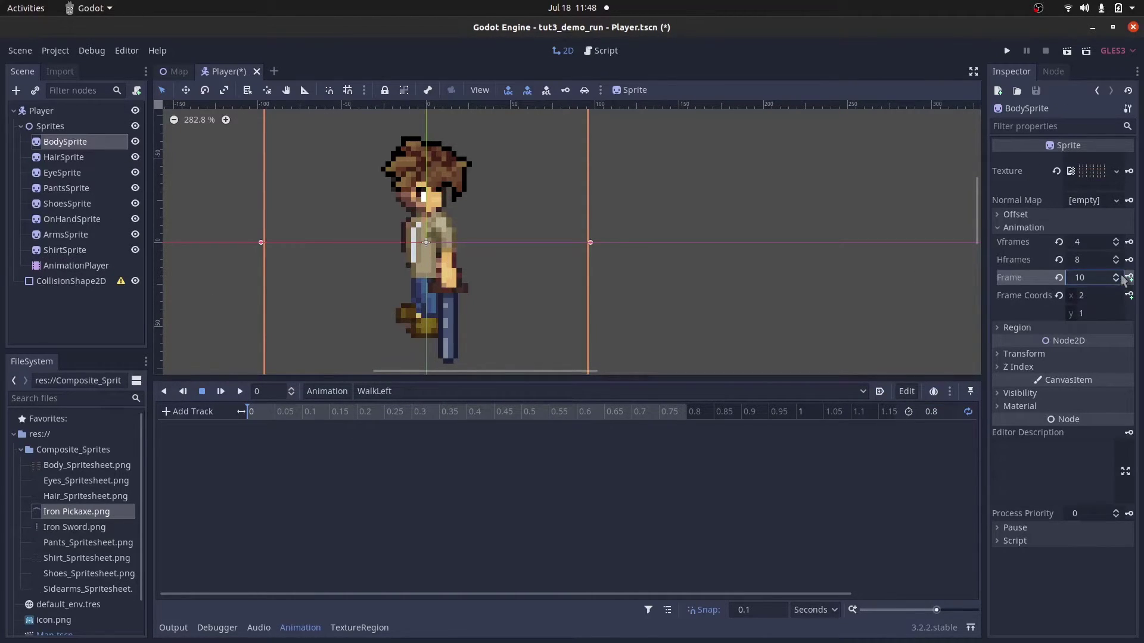
{"action": "left_click", "coordinate": [136, 157]}
{"action": "left_click", "coordinate": [135, 172]}
{"action": "left_click", "coordinate": [136, 188]}
{"action": "left_click", "coordinate": [135, 203]}
{"action": "left_click", "coordinate": [135, 218]}
{"action": "left_click", "coordinate": [136, 236]}
{"action": "left_click", "coordinate": [135, 250]}
Create a frame track for BodySprite in WalkLeft and key frames 16 to 23 every 0.1 s from 0 to 0.7 s.
{"action": "left_click", "coordinate": [1092, 279]}
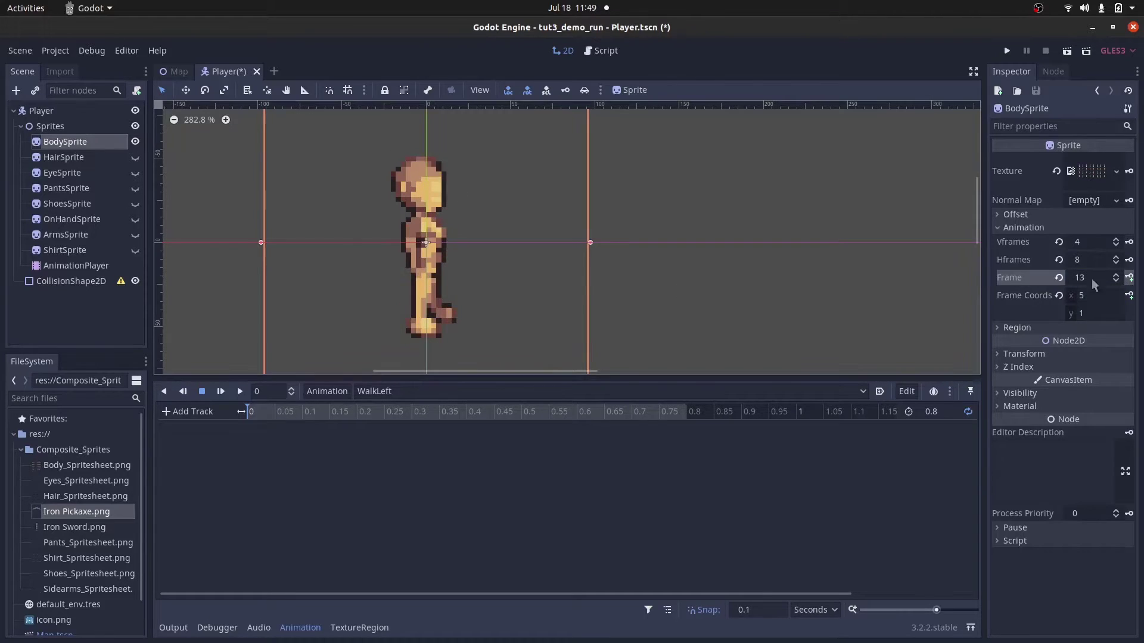
{"action": "type", "text": "16"}
{"action": "key", "text": "Return"}
{"action": "left_click", "coordinate": [1129, 279]}
{"action": "left_click", "coordinate": [620, 373]}
{"action": "left_click", "coordinate": [303, 412]}
{"action": "left_click", "coordinate": [1115, 275]}
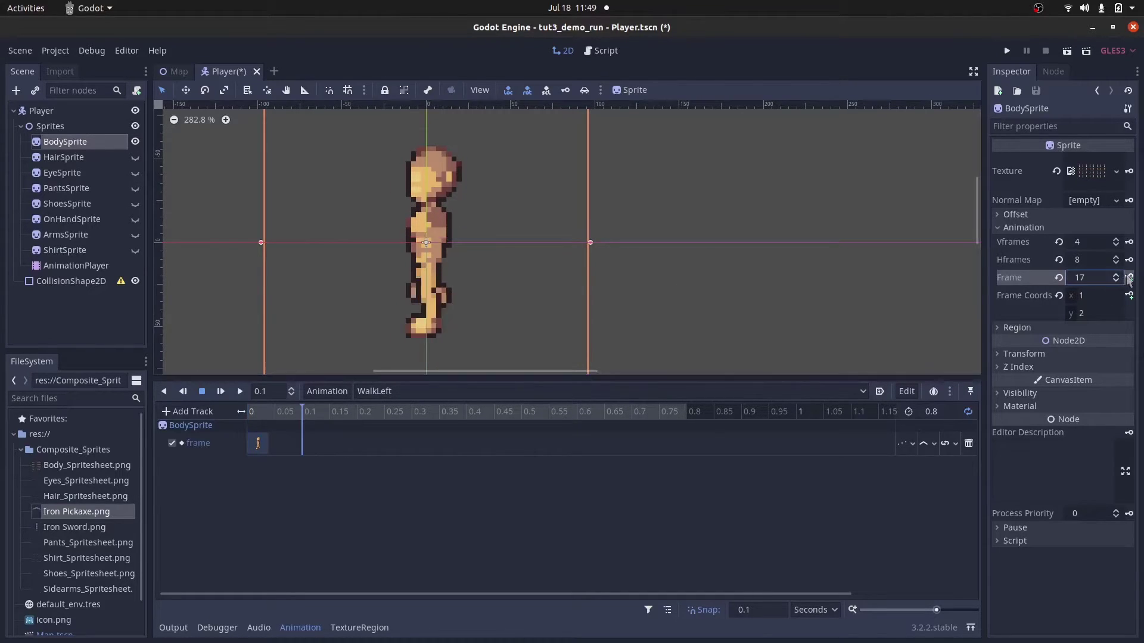
{"action": "left_click", "coordinate": [1128, 279]}
{"action": "left_click", "coordinate": [1128, 278]}
{"action": "left_click", "coordinate": [1128, 278]}
Create a frame track for HairSprite in WalkLeft and key frames 16 to 23 every 0.1 s from 0 to 0.7 s.
{"action": "left_click", "coordinate": [249, 412]}
{"action": "left_click", "coordinate": [64, 157]}
{"action": "left_click", "coordinate": [259, 436]}
{"action": "left_click", "coordinate": [64, 157]}
{"action": "left_click", "coordinate": [1090, 280]}
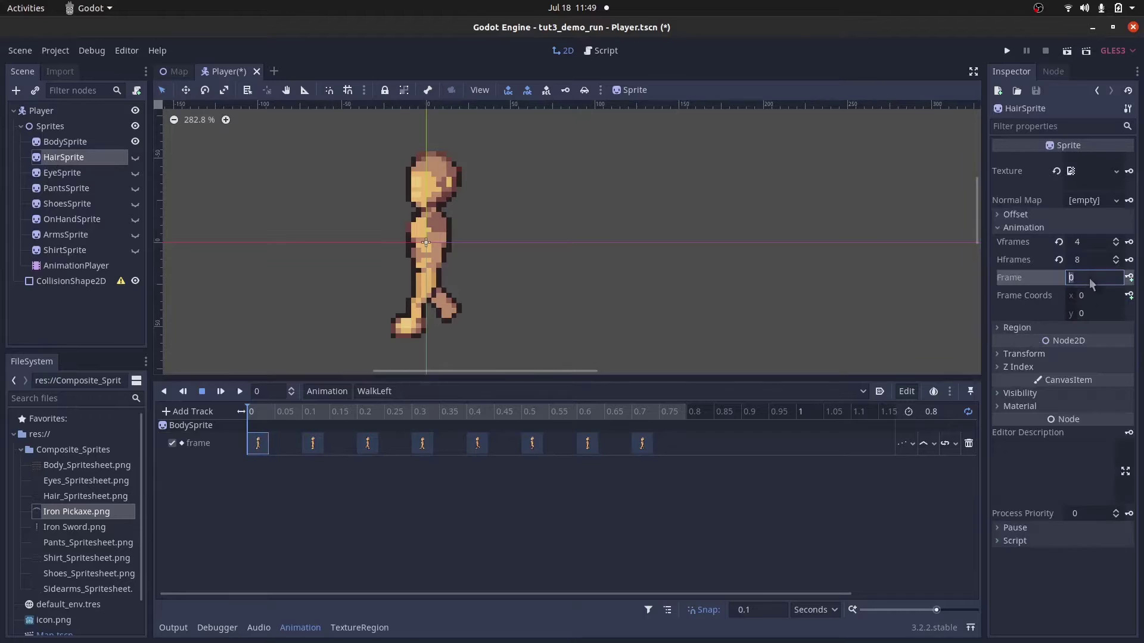
{"action": "type", "text": "16"}
{"action": "key", "text": "Return"}
{"action": "left_click", "coordinate": [1128, 278]}
{"action": "left_click", "coordinate": [620, 360]}
{"action": "left_click", "coordinate": [303, 412]}
{"action": "left_click", "coordinate": [1128, 278]}
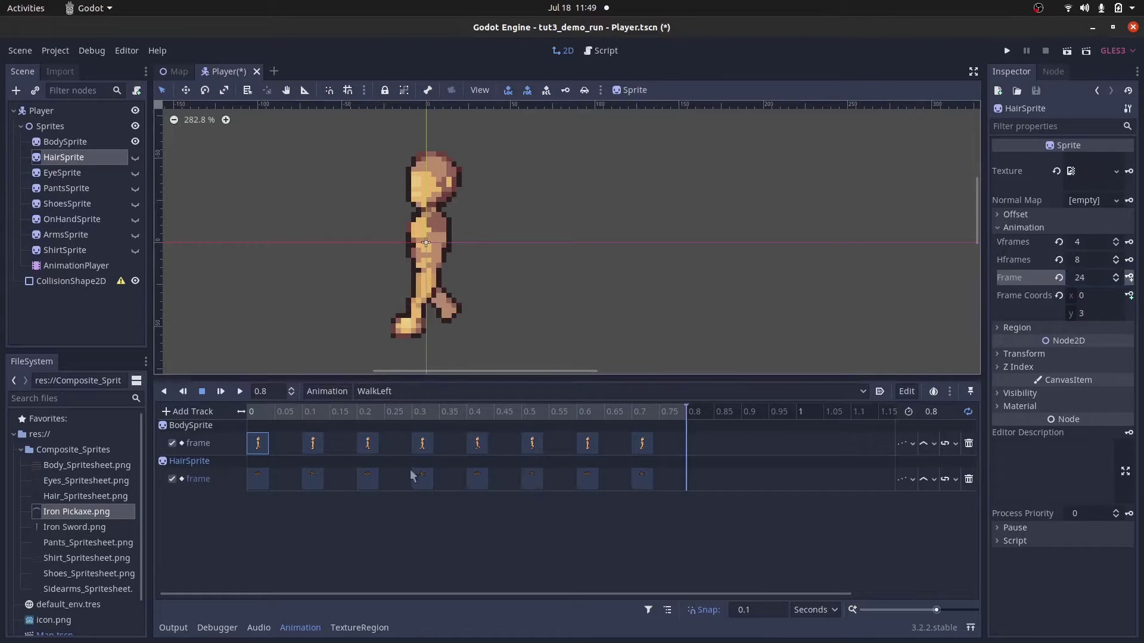
Create a frame track for EyeSprite in WalkLeft and key frames 16 to 23 every 0.1 s from 0 to 0.7 s.
{"action": "left_click", "coordinate": [60, 173]}
{"action": "left_click", "coordinate": [1092, 280]}
{"action": "type", "text": "16"}
{"action": "key", "text": "Return"}
{"action": "left_click", "coordinate": [1128, 279]}
{"action": "left_click", "coordinate": [620, 357]}
{"action": "left_click", "coordinate": [304, 412]}
{"action": "left_click", "coordinate": [1128, 278]}
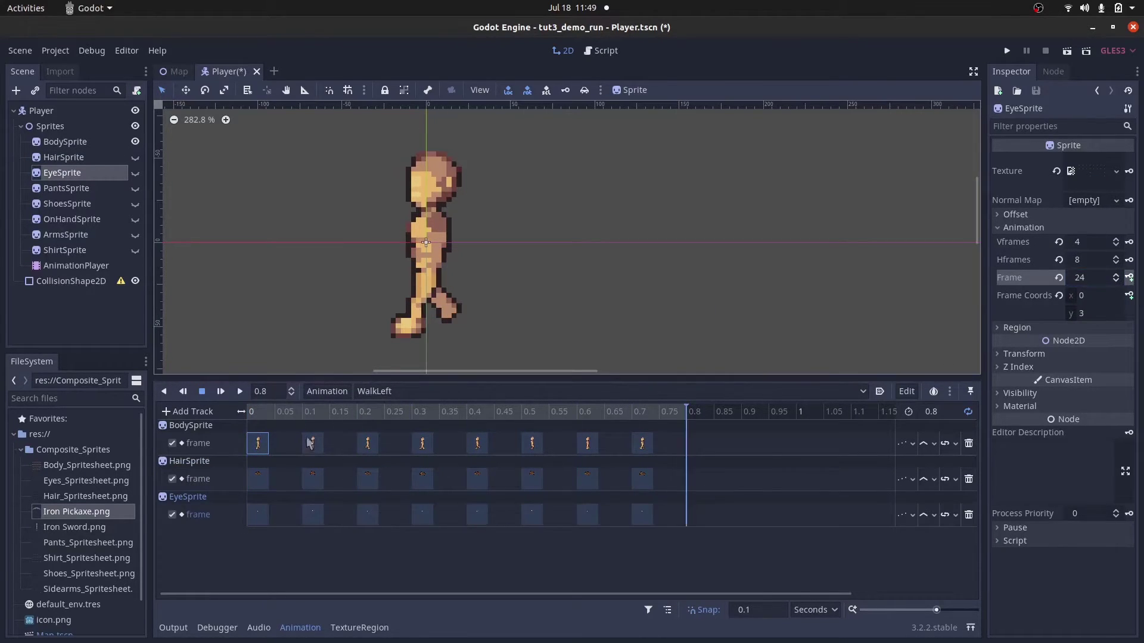
Create a frame track for PantsSprite in WalkLeft and key frames 16 to 23 every 0.1 s from 0 to 0.7 s.
{"action": "left_click", "coordinate": [258, 443]}
{"action": "left_click", "coordinate": [67, 188]}
{"action": "left_click", "coordinate": [1128, 277]}
{"action": "left_click", "coordinate": [619, 357]}
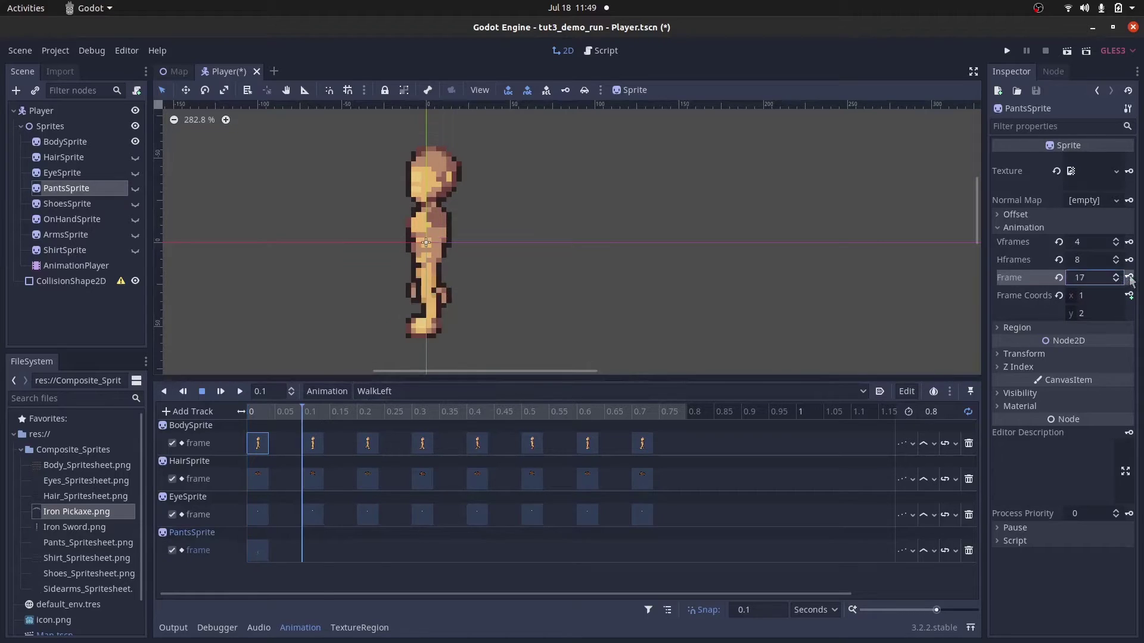
{"action": "left_click", "coordinate": [1129, 278]}
Create a frame track for ShoesSprite in WalkLeft and key frames 16 to 23 every 0.1 s from 0 to 0.7 s.
{"action": "left_click", "coordinate": [251, 412]}
{"action": "left_click", "coordinate": [67, 204]}
{"action": "left_click", "coordinate": [1092, 280]}
{"action": "type", "text": "16"}
{"action": "key", "text": "Return"}
{"action": "left_click", "coordinate": [1129, 279]}
{"action": "left_click", "coordinate": [620, 360]}
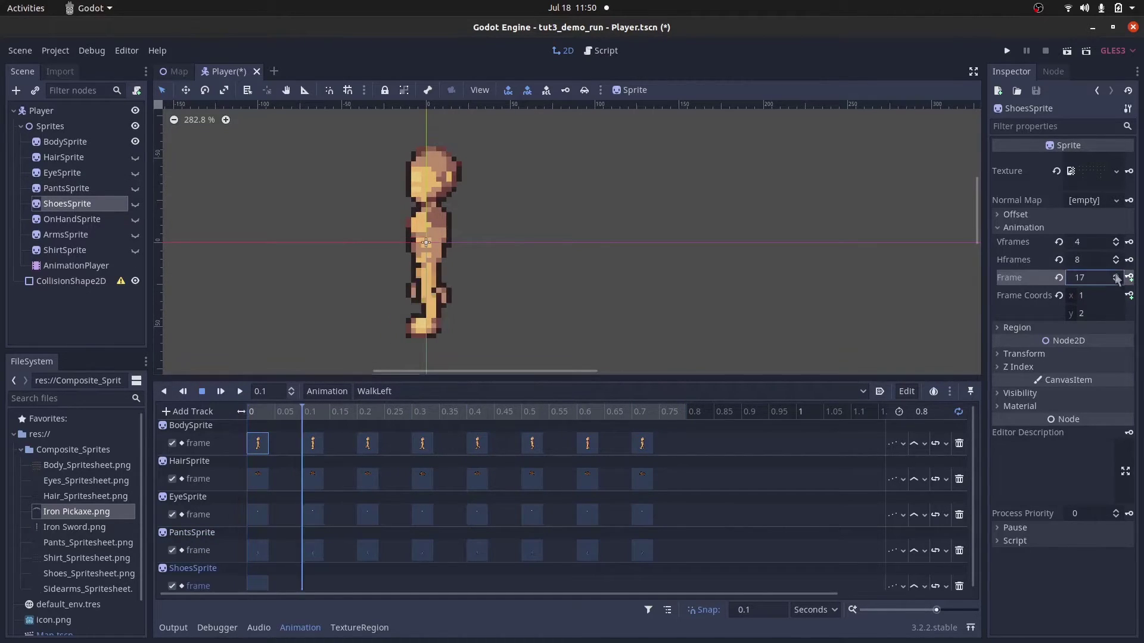
{"action": "left_click", "coordinate": [1129, 277]}
Create a frame track for ArmsSprite in WalkLeft and key frames 16 to 23 every 0.1 s from 0 to 0.7 s.
{"action": "left_click", "coordinate": [251, 411]}
{"action": "left_click", "coordinate": [64, 220]}
{"action": "left_click", "coordinate": [64, 234]}
{"action": "left_click", "coordinate": [1086, 278]}
{"action": "type", "text": "16"}
{"action": "key", "text": "Return"}
{"action": "left_click", "coordinate": [1129, 278]}
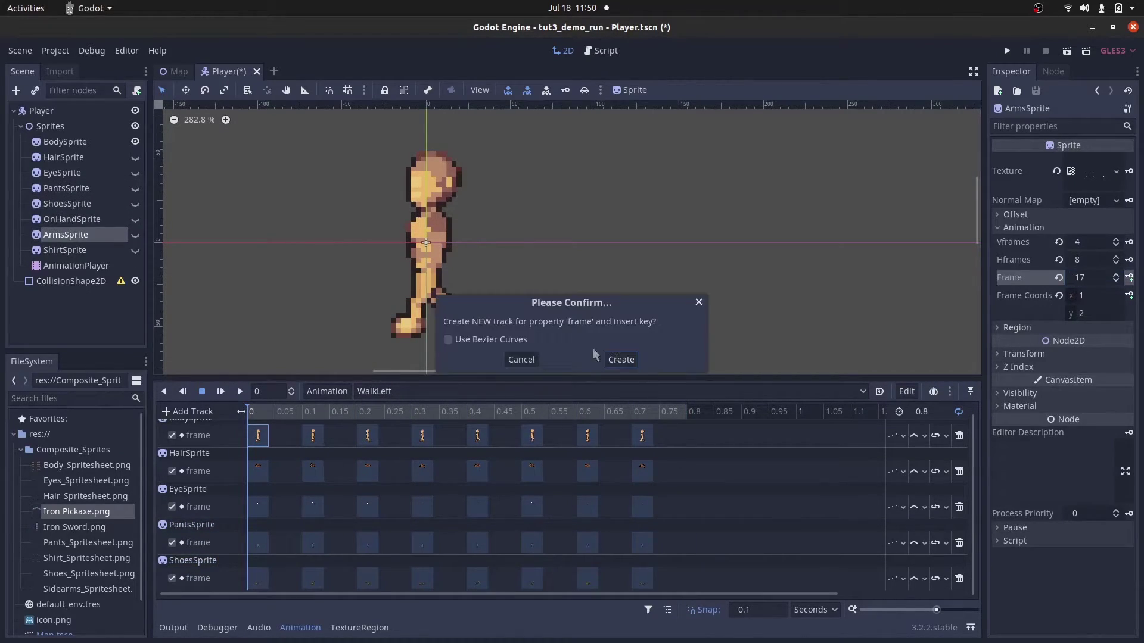
{"action": "left_click", "coordinate": [620, 359]}
{"action": "left_click", "coordinate": [1128, 278]}
{"action": "left_click", "coordinate": [1129, 278]}
{"action": "left_click", "coordinate": [1129, 277]}
{"action": "left_click", "coordinate": [1129, 278]}
{"action": "left_click", "coordinate": [1129, 278]}
{"action": "left_click", "coordinate": [1129, 277]}
{"action": "left_click", "coordinate": [1129, 277]}
Create a frame track for ShirtSprite in WalkLeft and key frames 16 to 23 every 0.1 s from 0 to 0.7 s.
{"action": "left_click", "coordinate": [65, 250]}
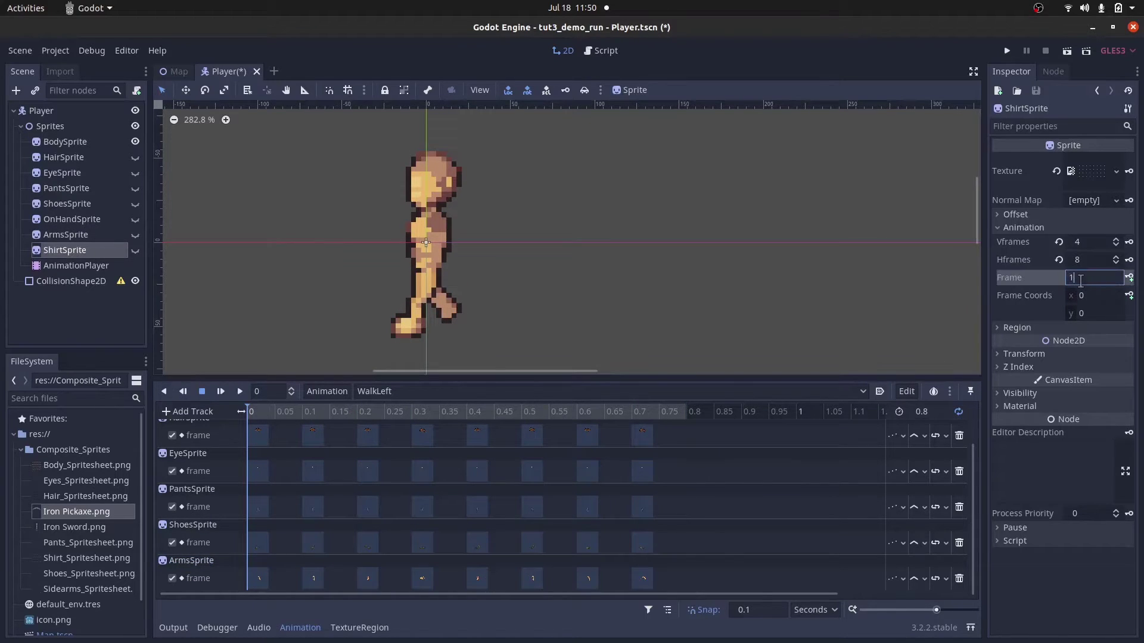
{"action": "left_click", "coordinate": [1128, 277]}
{"action": "left_click", "coordinate": [621, 359]}
{"action": "double_click", "coordinate": [1129, 278]}
{"action": "double_click", "coordinate": [1129, 278]}
{"action": "double_click", "coordinate": [1129, 277]}
{"action": "left_click", "coordinate": [1129, 278]}
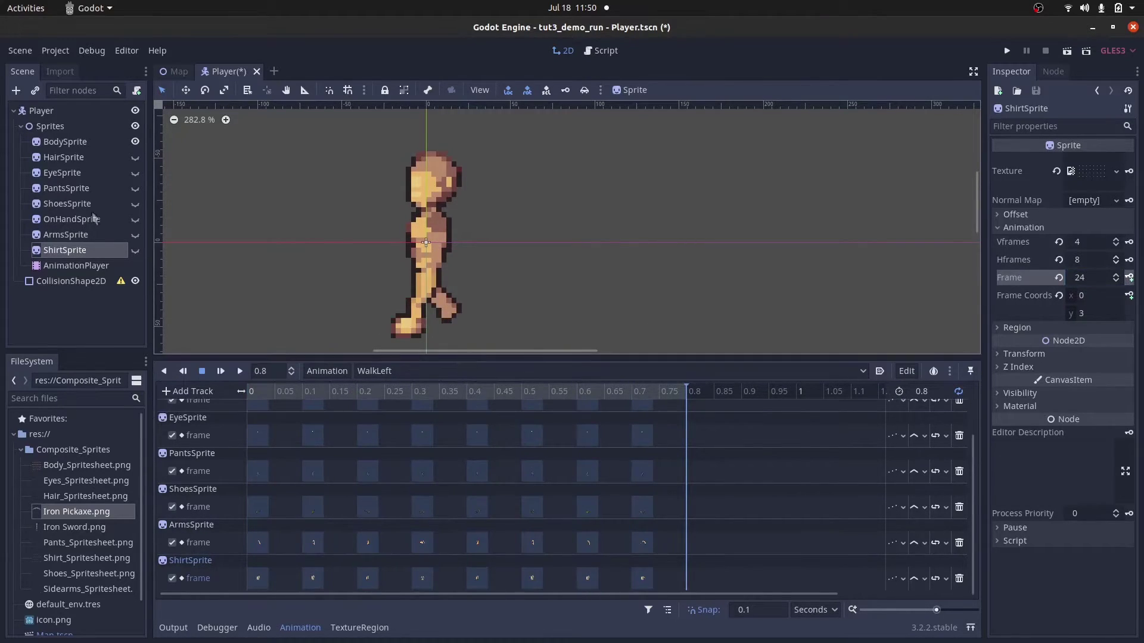
Show all sprites again and test-run the project with WalkLeft set to autoplay on load.
{"action": "left_click", "coordinate": [287, 390]}
{"action": "left_click_drag", "start_coordinate": [287, 386], "coordinate": [245, 391]}
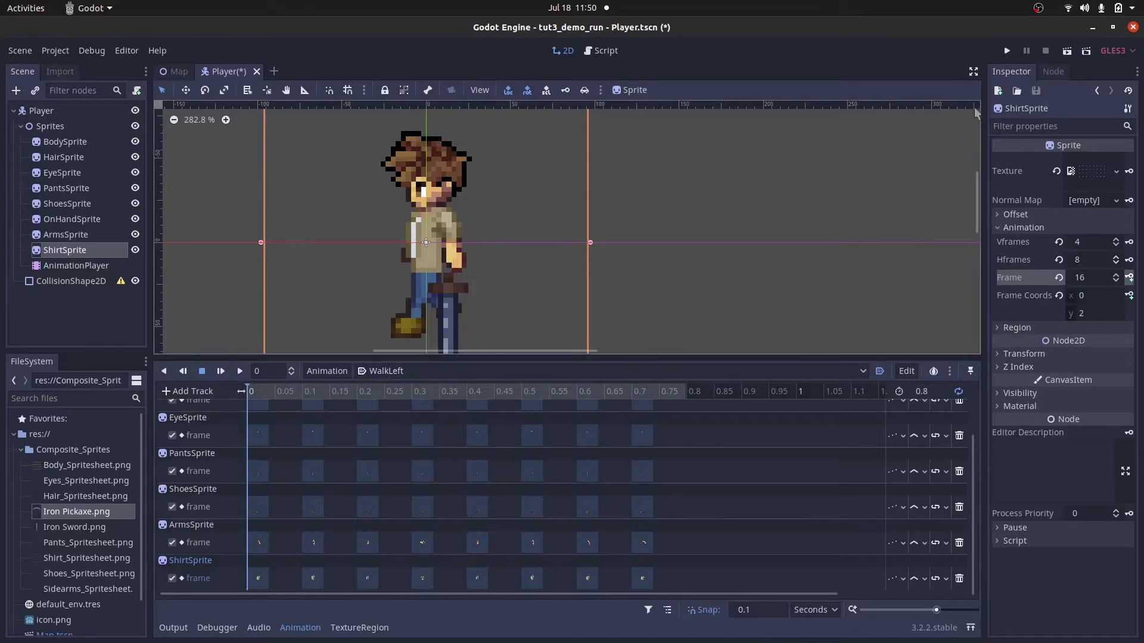
{"action": "left_click", "coordinate": [1007, 51]}
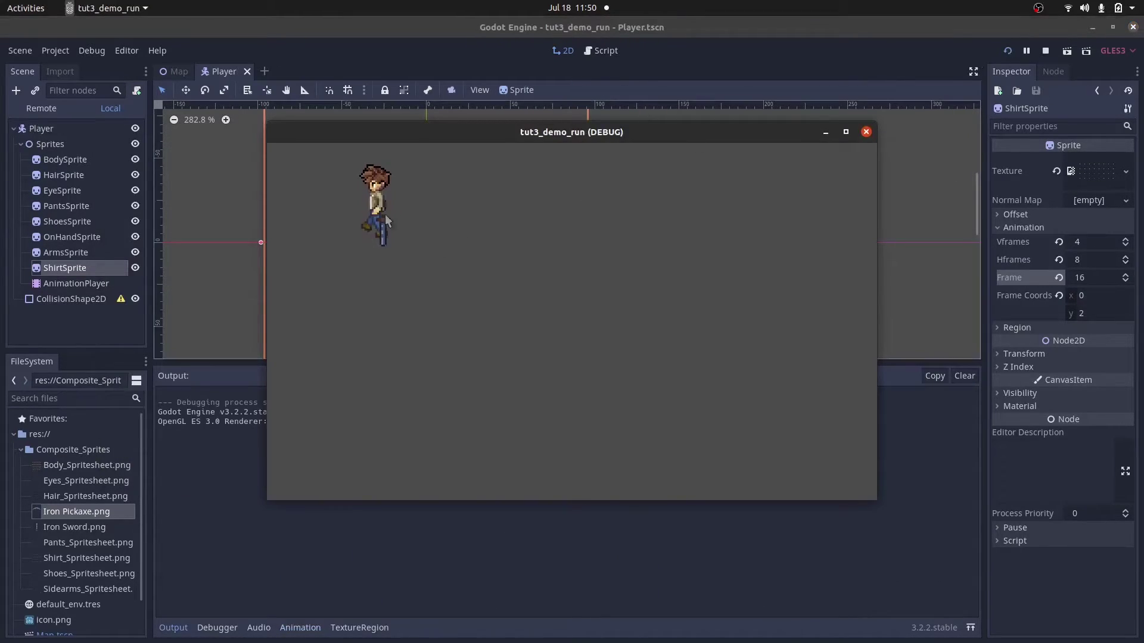
{"action": "left_click", "coordinate": [866, 132]}
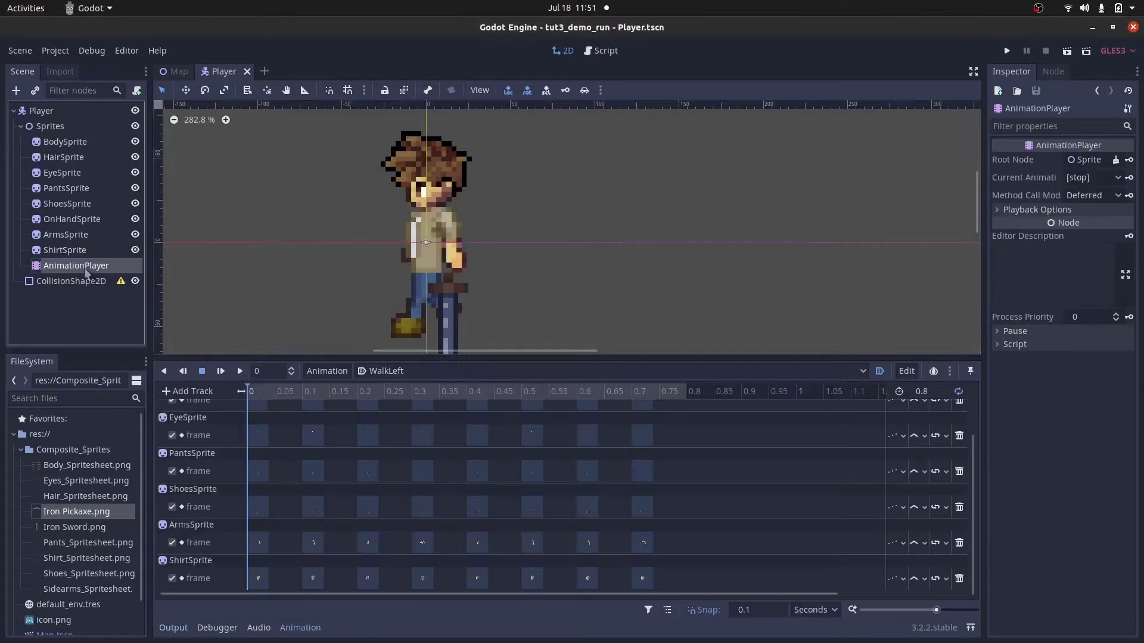
At 0 s in WalkLeft, rotate OnHandSprite to -206 degrees and move it into the hand at about 9.67, 11.67.
{"action": "scroll", "coordinate": [262, 175], "scroll_direction": "down", "scroll_amount": 2}
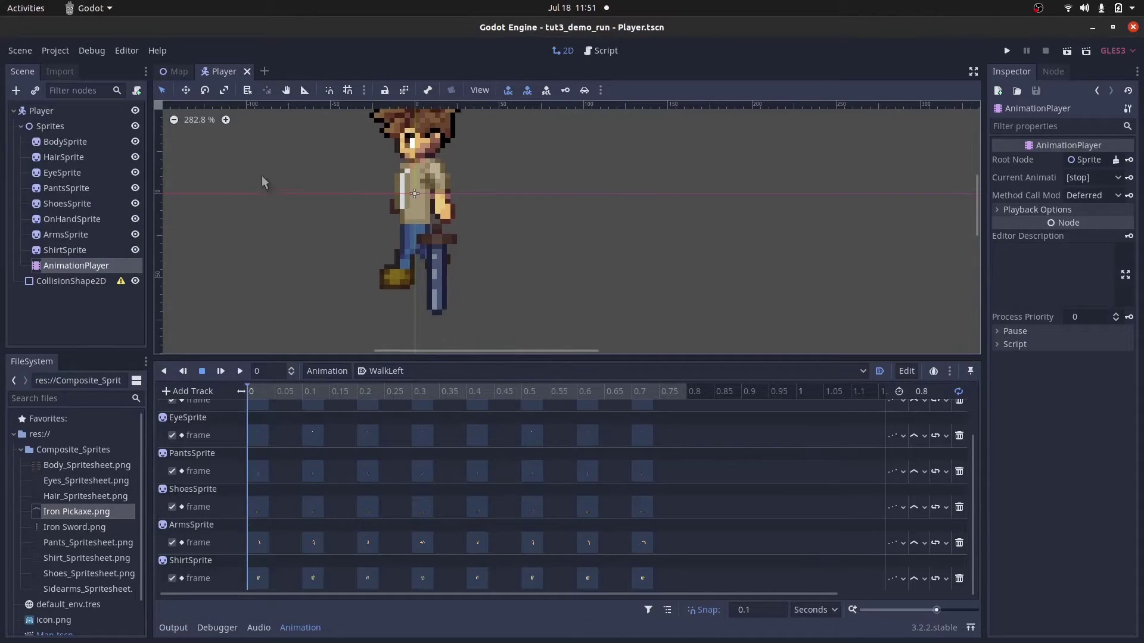
{"action": "left_click", "coordinate": [67, 220]}
{"action": "scroll", "coordinate": [403, 204], "scroll_direction": "up", "scroll_amount": 3}
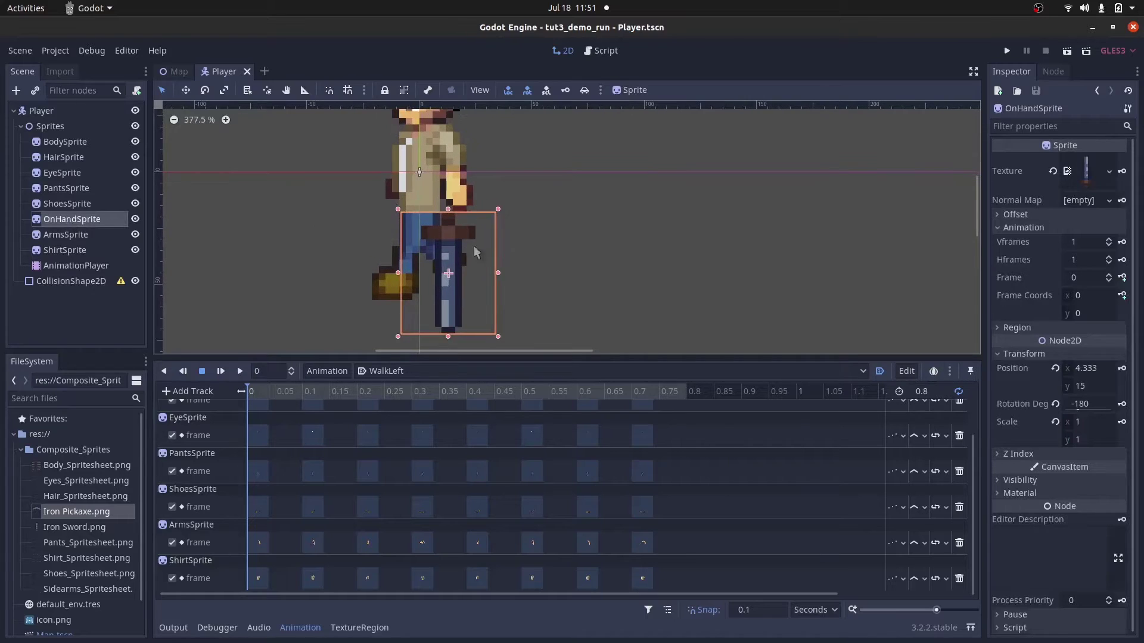
{"action": "left_click_drag", "start_coordinate": [446, 275], "coordinate": [455, 251]}
{"action": "key", "text": "e"}
{"action": "key", "text": "q"}
{"action": "left_click_drag", "start_coordinate": [454, 251], "coordinate": [485, 258]}
{"action": "left_click", "coordinate": [364, 92]}
{"action": "left_click", "coordinate": [364, 93]}
Create rotation and position tracks for OnHandSprite in WalkLeft with keys at 0 s.
{"action": "left_click", "coordinate": [1122, 404]}
{"action": "left_click", "coordinate": [624, 359]}
{"action": "left_click", "coordinate": [1122, 368]}
{"action": "left_click", "coordinate": [622, 359]}
At 0.1 s in WalkLeft, align OnHandSprite with the hand at -180 degrees and key its position and rotation.
{"action": "middle_click_drag", "start_coordinate": [618, 294], "coordinate": [639, 269]}
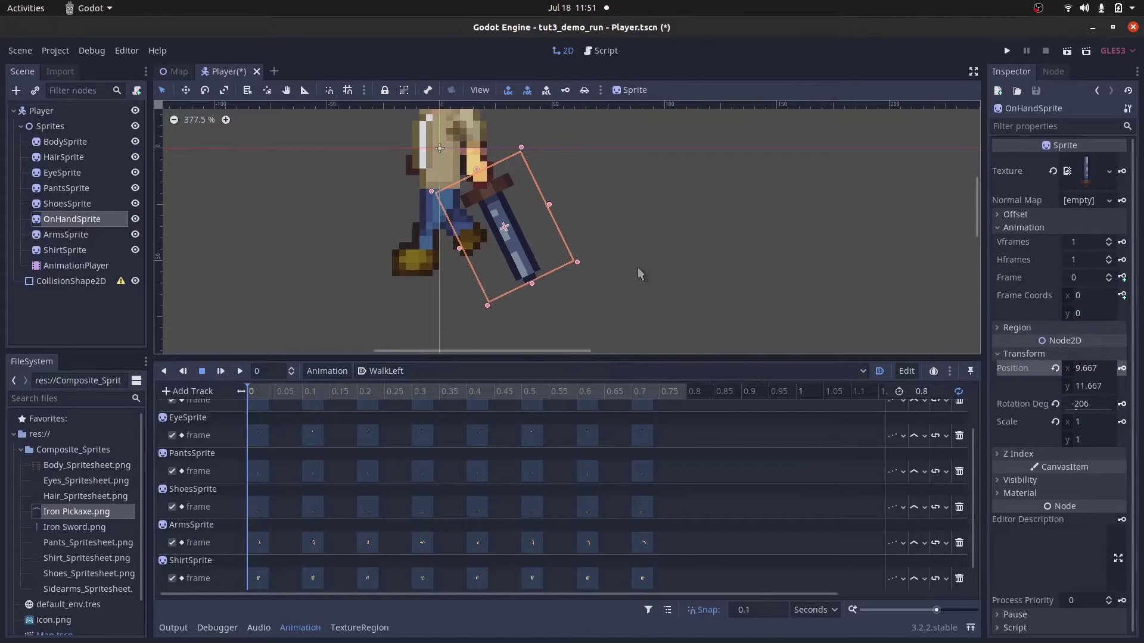
{"action": "scroll", "coordinate": [637, 268], "scroll_direction": "down", "scroll_amount": 1}
{"action": "left_click", "coordinate": [304, 392]}
{"action": "mouse_move", "coordinate": [518, 255]}
{"action": "left_mouse_down"}
{"action": "mouse_move", "coordinate": [507, 266]}
{"action": "mouse_move", "coordinate": [516, 265]}
{"action": "left_mouse_up"}
{"action": "left_click", "coordinate": [203, 89]}
{"action": "key", "text": "q"}
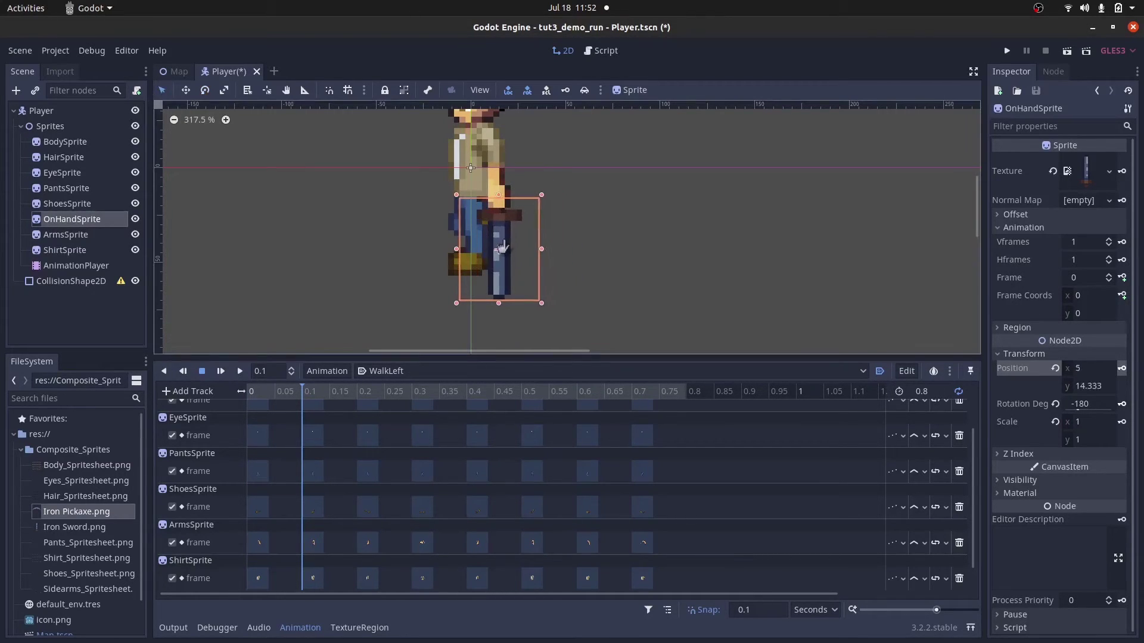
{"action": "left_click", "coordinate": [1121, 406]}
At 0.2 s in WalkLeft, move and tilt OnHandSprite to follow the forward-swinging hand and key its position and rotation.
{"action": "left_click", "coordinate": [357, 391]}
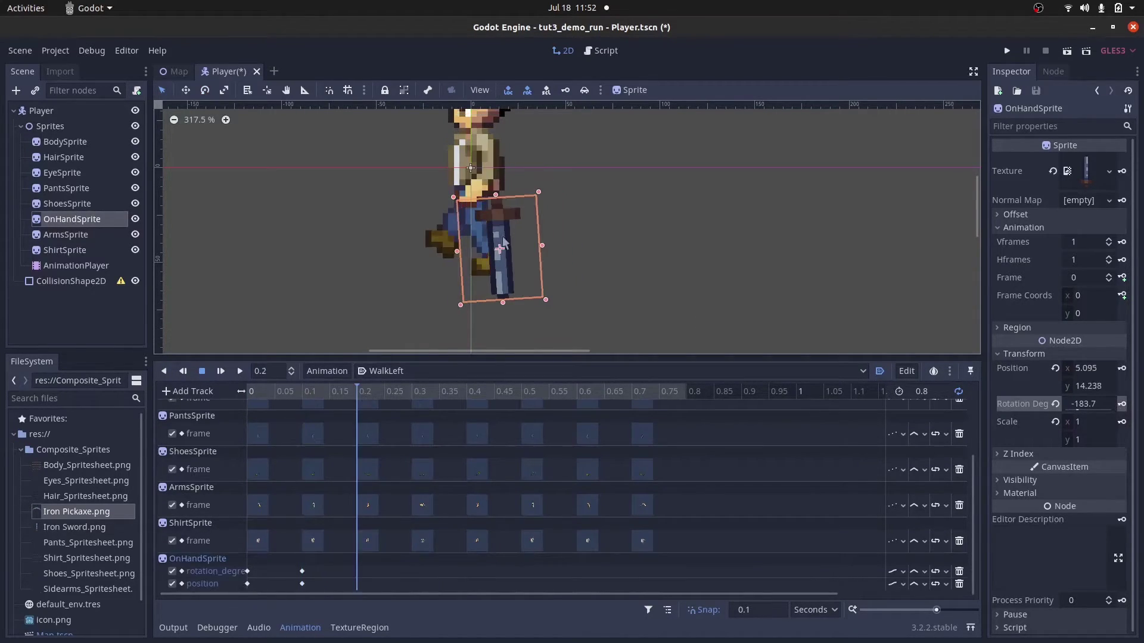
{"action": "left_click_drag", "start_coordinate": [490, 227], "coordinate": [445, 218]}
{"action": "key", "text": "q"}
{"action": "left_click", "coordinate": [1121, 369]}
{"action": "left_click", "coordinate": [1122, 405]}
At 0.3 s in WalkLeft, move and rotate OnHandSprite to follow the raised forward hand and key its position and rotation.
{"action": "left_click", "coordinate": [412, 391]}
{"action": "middle_click_drag", "start_coordinate": [358, 198], "coordinate": [406, 243]}
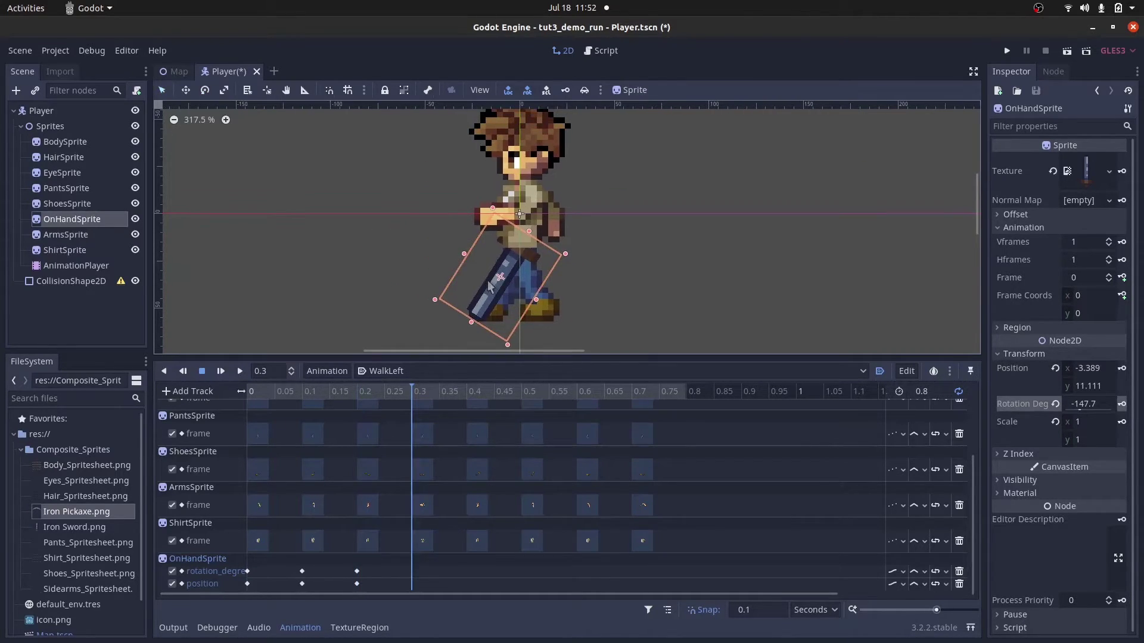
{"action": "left_click_drag", "start_coordinate": [491, 289], "coordinate": [614, 302]}
{"action": "key", "text": "e"}
{"action": "left_click", "coordinate": [1122, 368]}
Pose OnHandSprite to follow the hand at 0.4, 0.5 and 0.6 s in WalkLeft and key its position and rotation.
{"action": "left_click", "coordinate": [465, 391]}
{"action": "left_click", "coordinate": [1122, 404]}
{"action": "left_click", "coordinate": [521, 391]}
{"action": "left_click", "coordinate": [1122, 368]}
{"action": "left_click", "coordinate": [577, 391]}
{"action": "left_click", "coordinate": [1122, 368]}
{"action": "left_click", "coordinate": [1122, 404]}
At 0.7 s in WalkLeft, place OnHandSprite at 14, 10.667 with -210 degrees rotation and key both properties.
{"action": "left_click", "coordinate": [631, 391]}
{"action": "left_click", "coordinate": [1122, 368]}
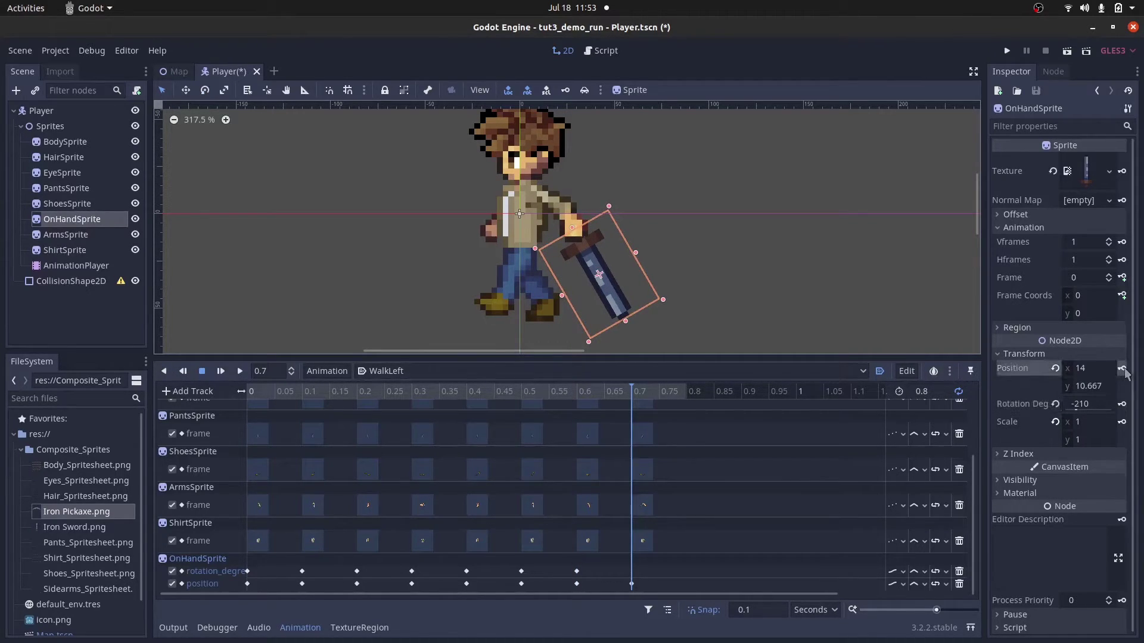
{"action": "left_click", "coordinate": [1121, 404]}
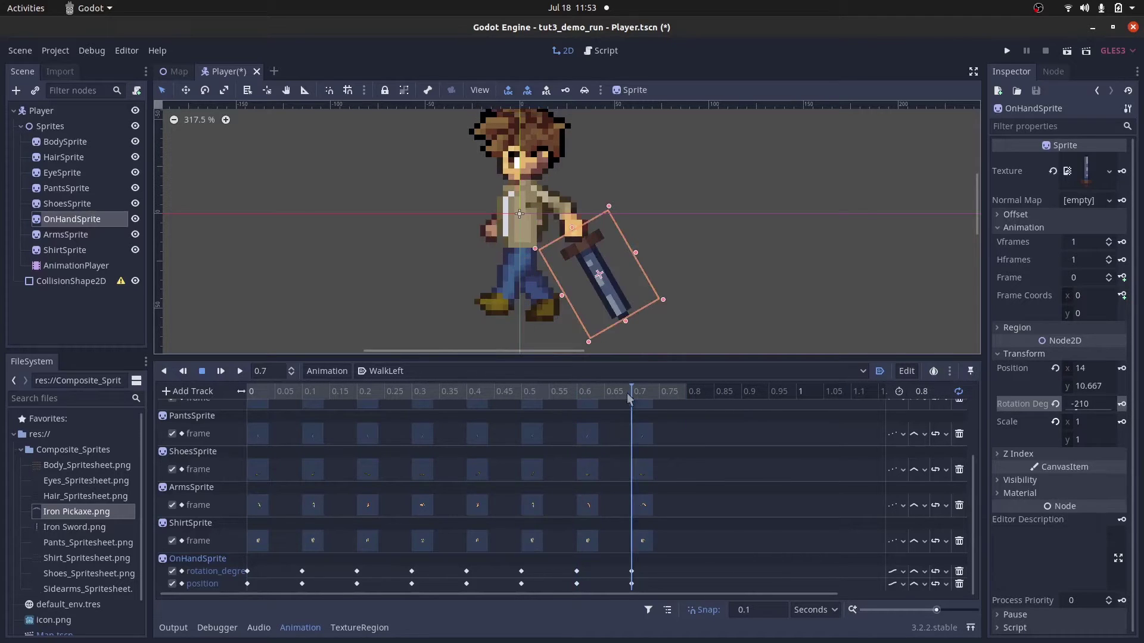
Set the update mode of OnHandSprite's rotation and position tracks in WalkLeft to Discrete.
{"action": "left_click", "coordinate": [904, 573]}
{"action": "left_click", "coordinate": [902, 604]}
{"action": "left_click", "coordinate": [894, 585]}
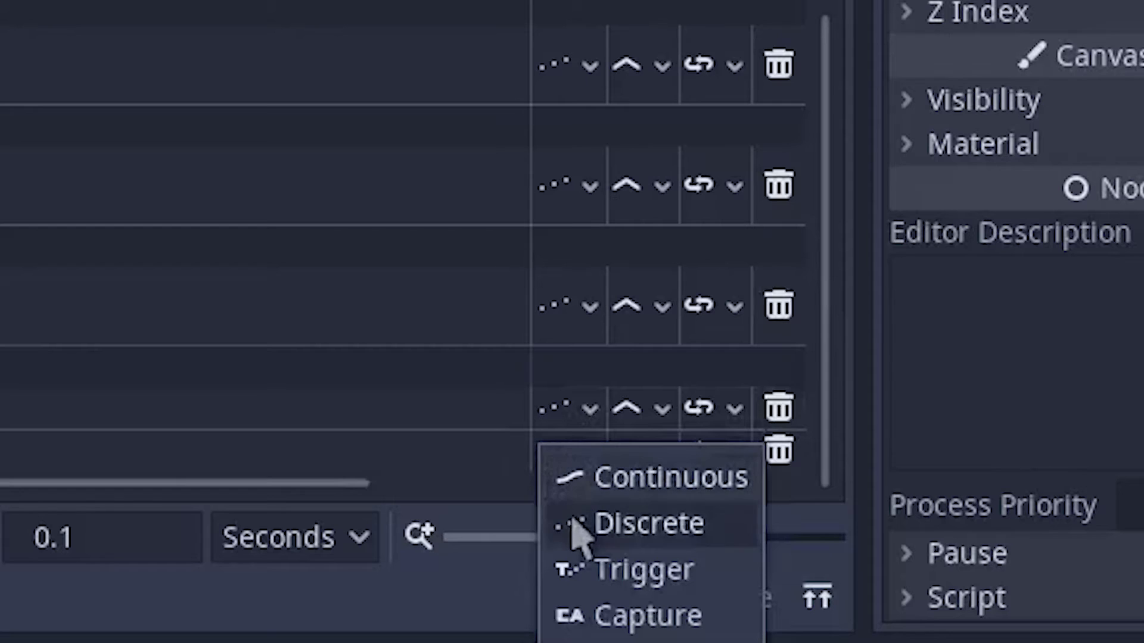
{"action": "left_click", "coordinate": [575, 529]}
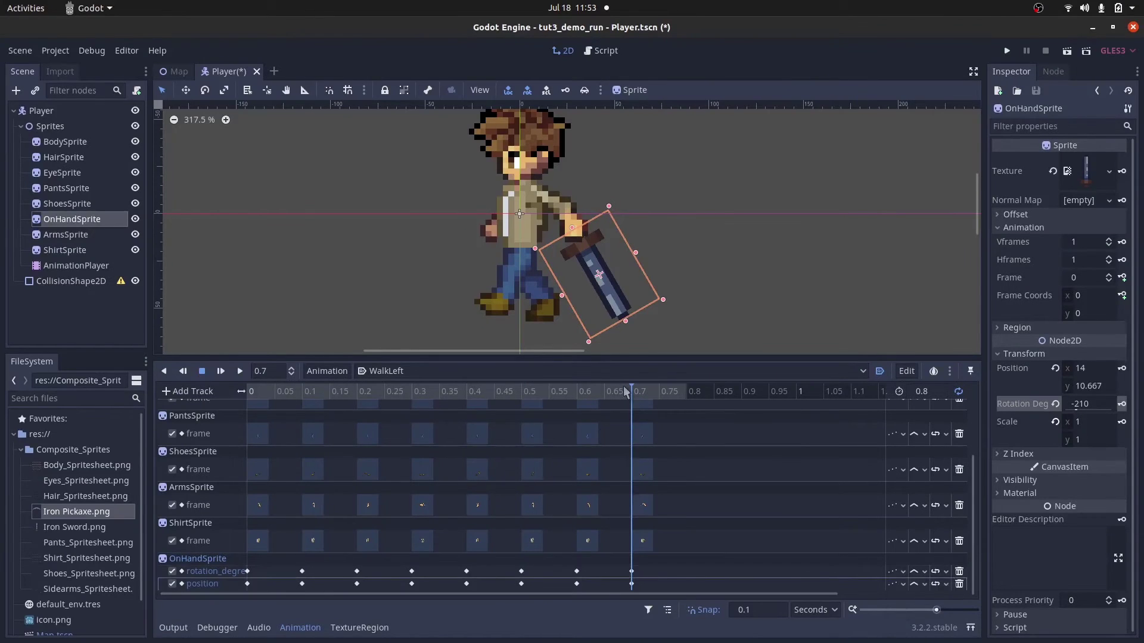
Check the sword's motion in WalkLeft by scrubbing the timeline and running the project, and close the game window.
{"action": "left_click_drag", "start_coordinate": [625, 391], "coordinate": [608, 406]}
{"action": "left_click", "coordinate": [1004, 53]}
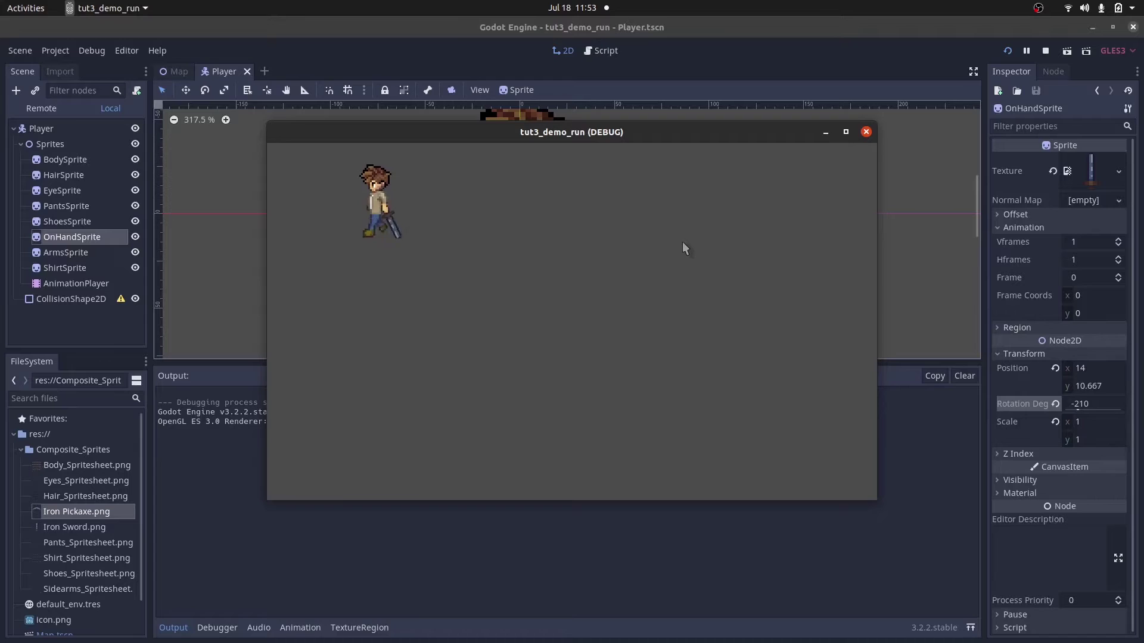
{"action": "left_click", "coordinate": [867, 133]}
Assign Iron Pickaxe.png as OnHandSprite's texture and test-run the project with it.
{"action": "left_click", "coordinate": [66, 235]}
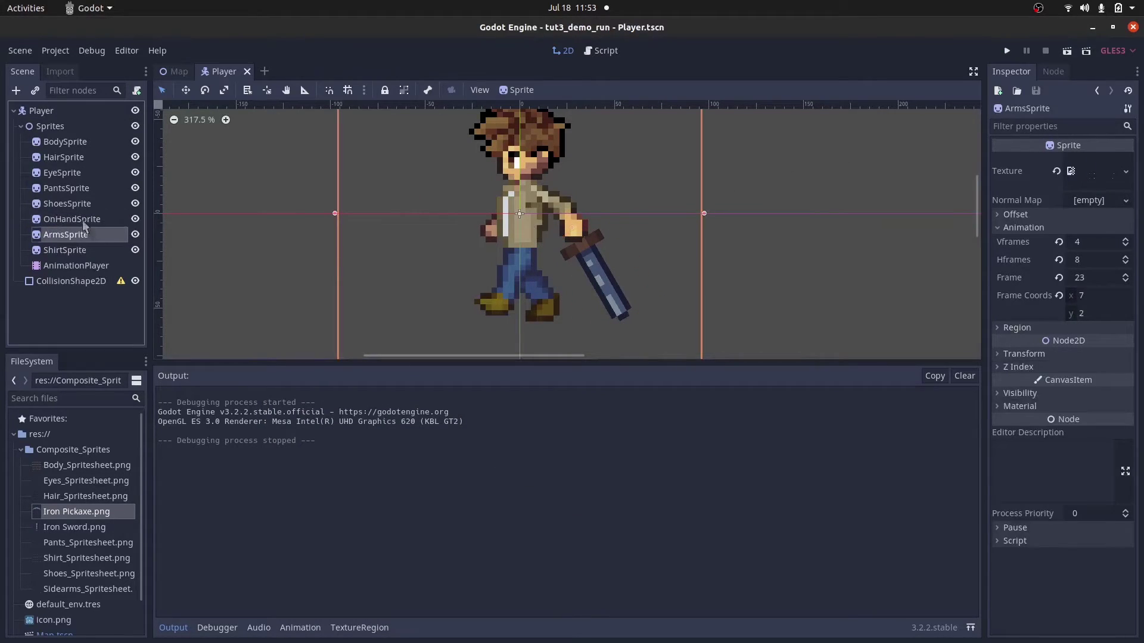
{"action": "left_click", "coordinate": [84, 225]}
{"action": "left_click_drag", "start_coordinate": [44, 511], "coordinate": [1083, 173]}
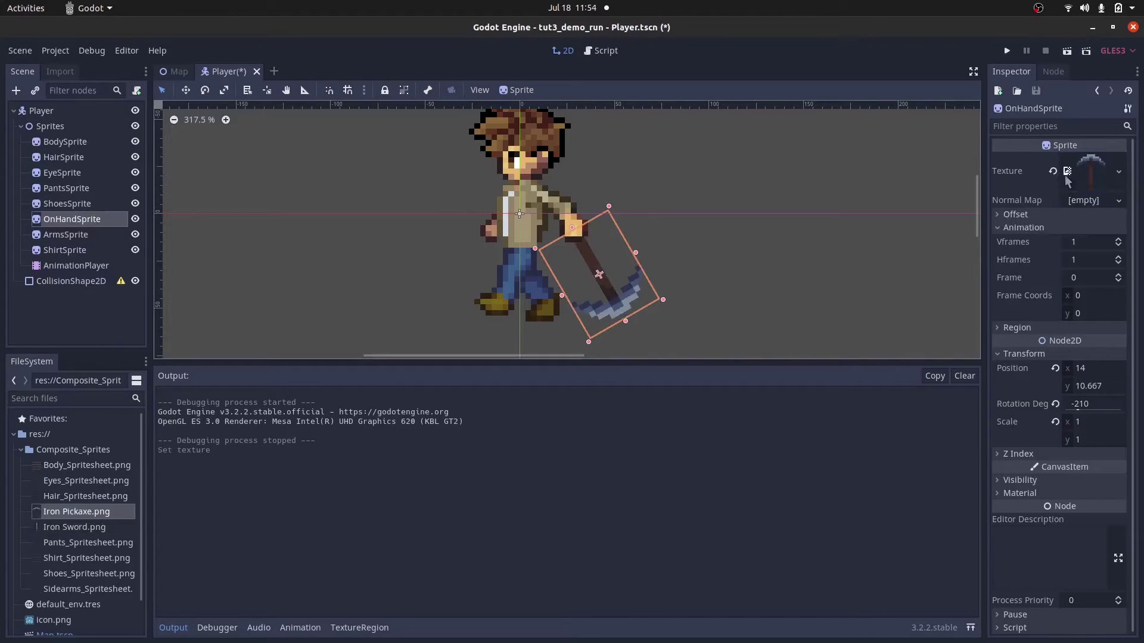
{"action": "left_click", "coordinate": [1007, 51]}
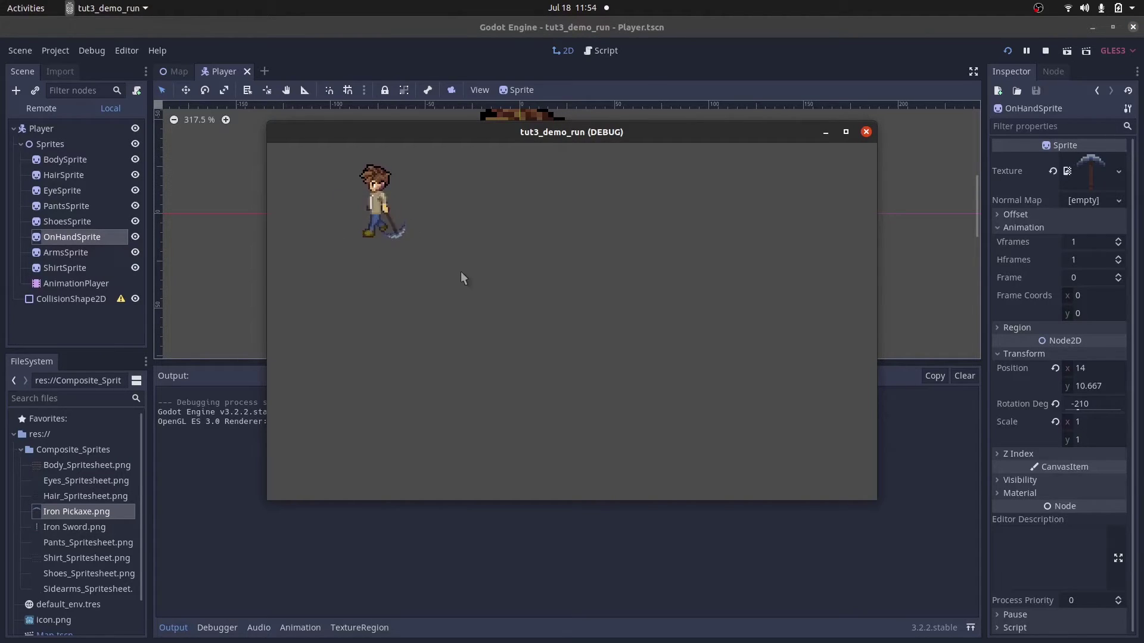
{"action": "left_click", "coordinate": [865, 132]}
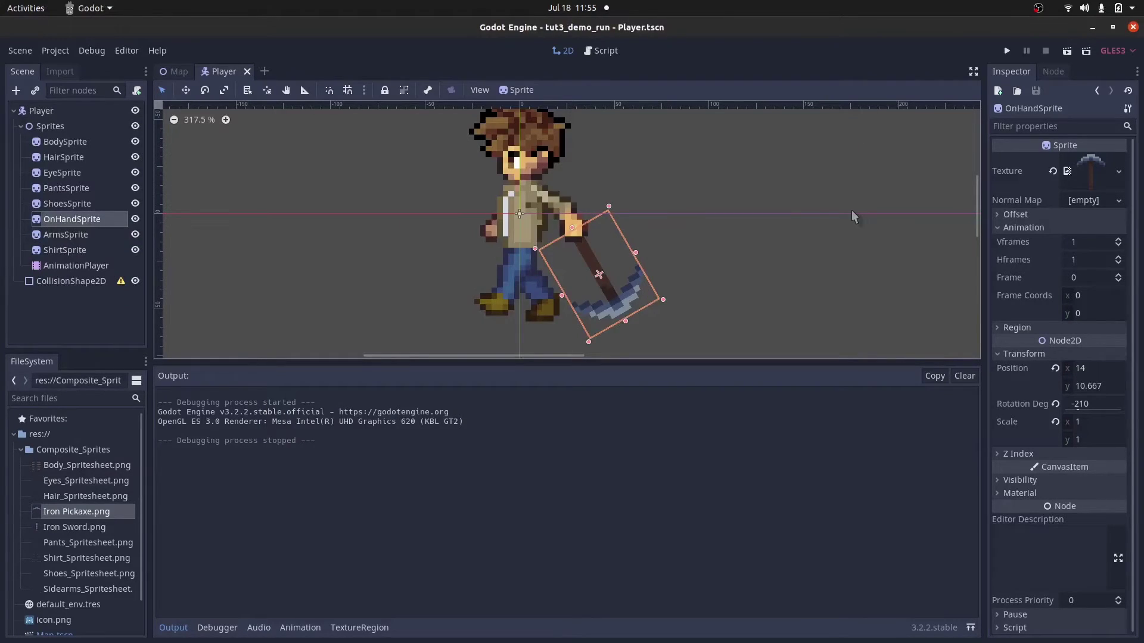
Attach a new Player.gd script extending KinematicBody2D to the Player node.
{"action": "left_click", "coordinate": [66, 113]}
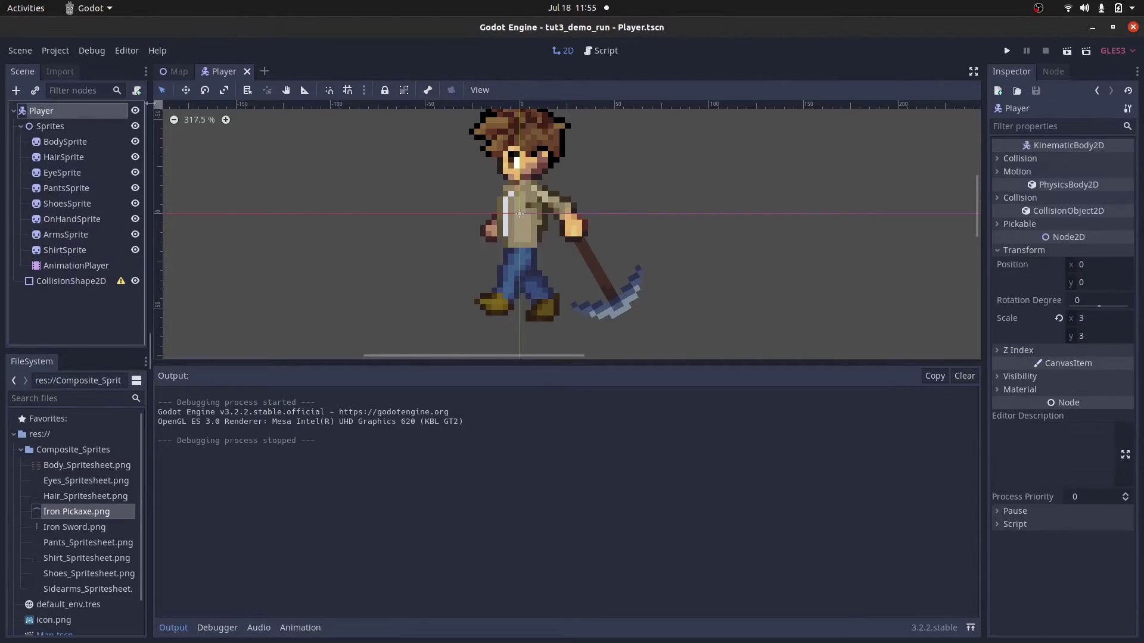
{"action": "left_click", "coordinate": [137, 90]}
{"action": "left_click", "coordinate": [613, 419]}
Delete the template comments and the commented-out function from Player.gd, keeping only extends and _ready().
{"action": "left_click_drag", "start_coordinate": [381, 296], "coordinate": [311, 241]}
{"action": "key", "text": "BackSpace"}
{"action": "key", "text": "Up"}
{"action": "key", "text": "Up"}
{"action": "key", "text": "End"}
{"action": "key", "text": "shift+Home"}
{"action": "key", "text": "shift+Up"}
{"action": "key", "text": "shift+Up"}
{"action": "key", "text": "shift+Up"}
{"action": "key", "text": "shift+Up"}
{"action": "key", "text": "shift+Up"}
{"action": "key", "text": "shift+Up"}
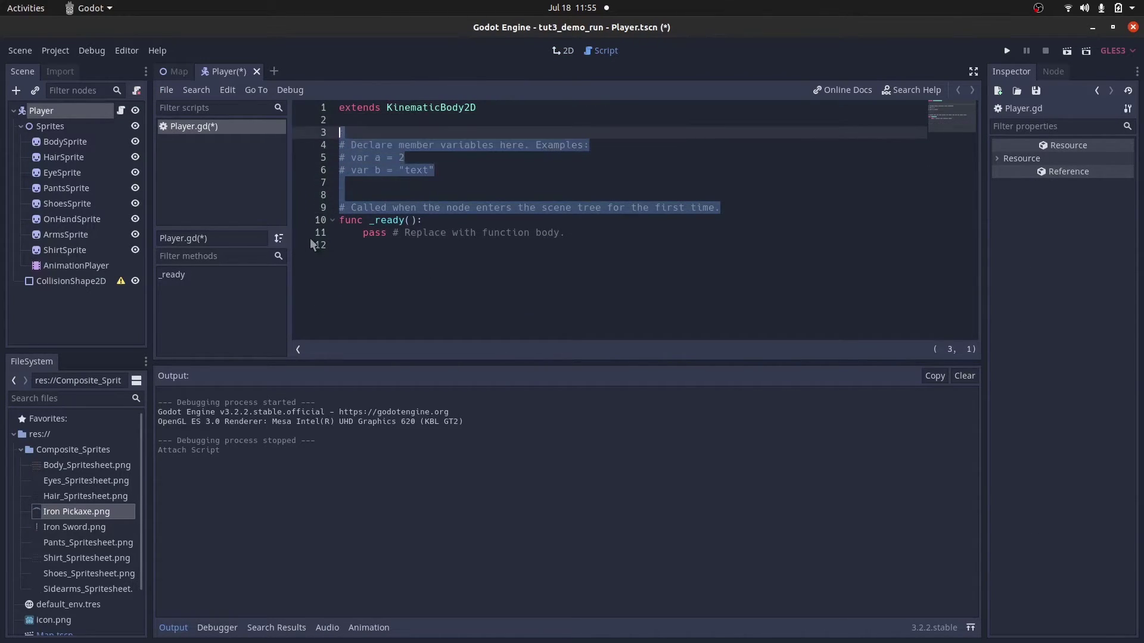
{"action": "key", "text": "BackSpace"}
Above _ready(), declare the constant iron_sword_texture that preloads "res://Composite_Sprites/Iron Sword.png".
{"action": "left_click_drag", "start_coordinate": [454, 362], "coordinate": [448, 488]}
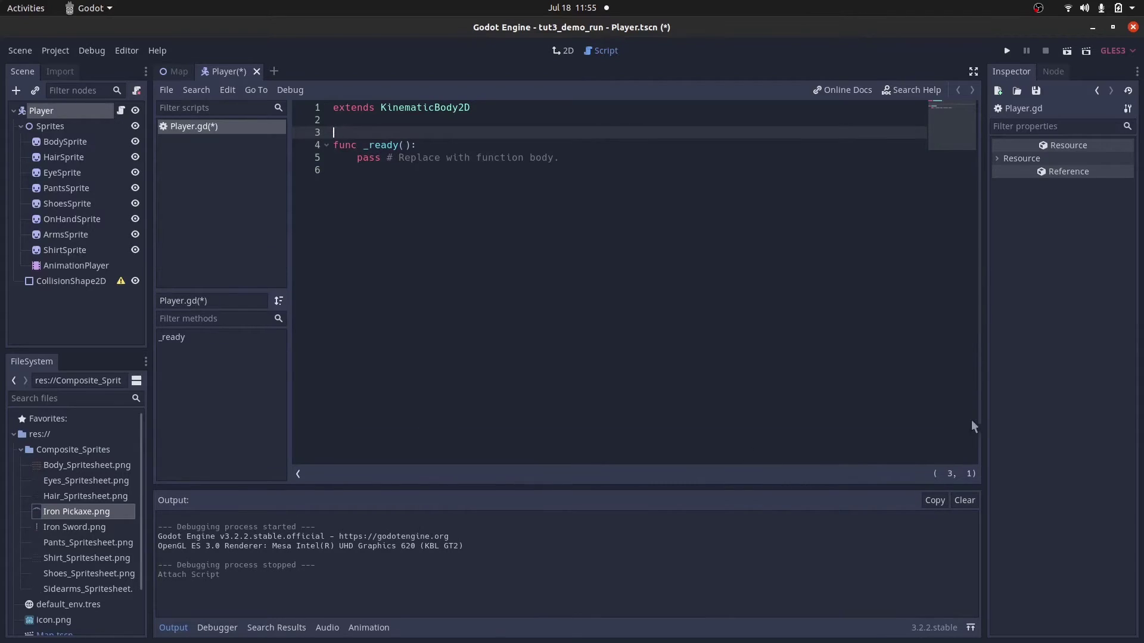
{"action": "left_click_drag", "start_coordinate": [984, 425], "coordinate": [1002, 422]}
{"action": "scroll", "coordinate": [434, 299], "scroll_direction": "up", "scroll_amount": 5, "text": "ctrl"}
{"action": "scroll", "coordinate": [396, 142], "scroll_direction": "up", "scroll_amount": 3, "text": "ctrl"}
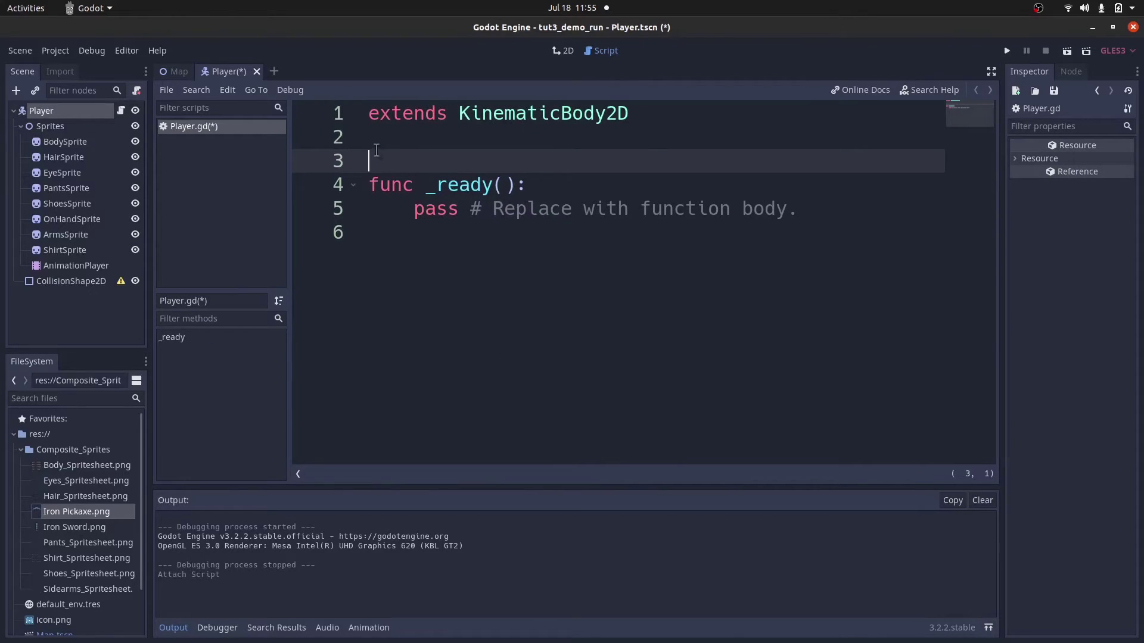
{"action": "key", "text": "Return"}
{"action": "key", "text": "Up"}
{"action": "type", "text": "const "}
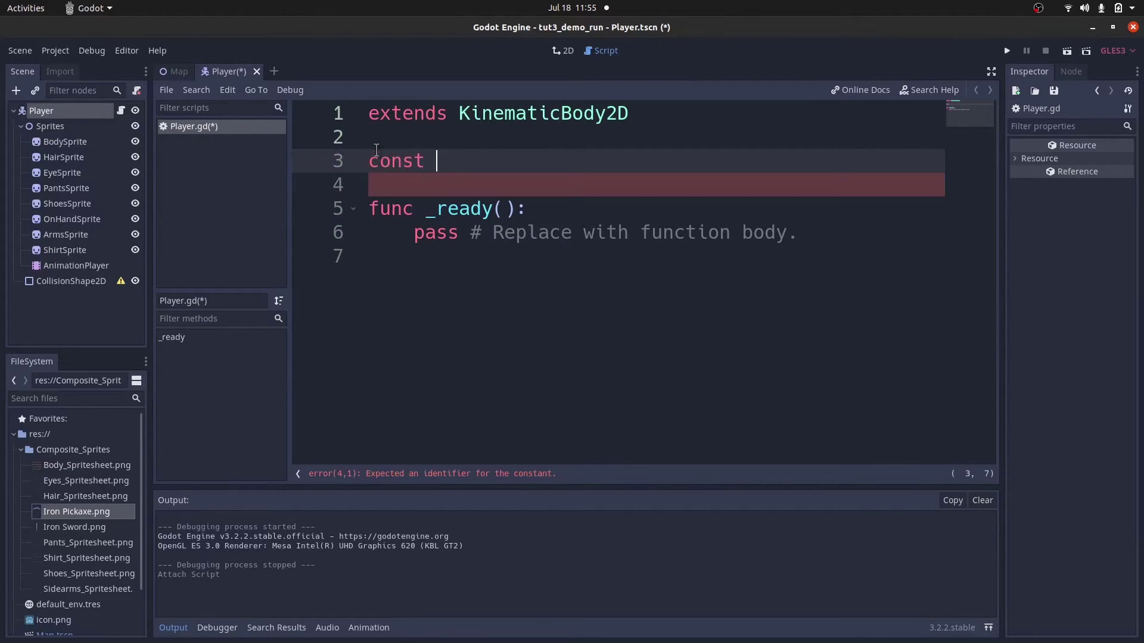
{"action": "type", "text": "iron_sword_texture = preload("}
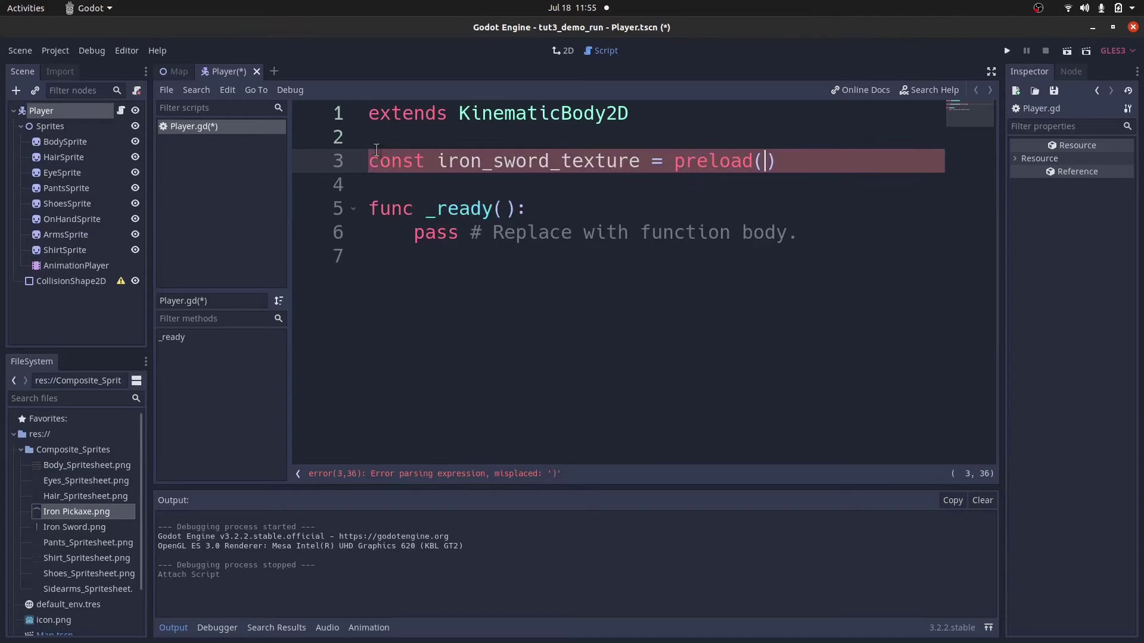
{"action": "left_click_drag", "start_coordinate": [71, 527], "coordinate": [764, 164]}
{"action": "key", "text": "Right"}
{"action": "key", "text": "Return"}
{"action": "key", "text": "Up"}
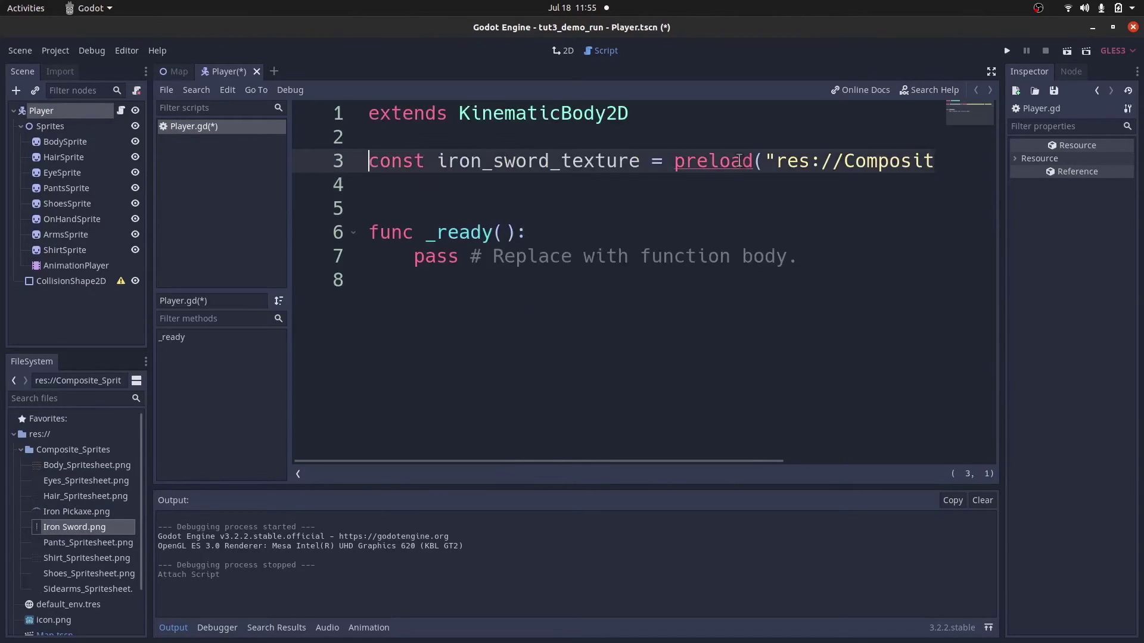
Duplicate the sword constant as pickaxe_texture preloading "res://Composite_Sprites/Iron Pickaxe.png" and save.
{"action": "key", "text": "ctrl+d"}
{"action": "key", "text": "Right"}
{"action": "key", "text": "Right"}
{"action": "key", "text": "Right"}
{"action": "key", "text": "Right"}
{"action": "key", "text": "Right"}
{"action": "key", "text": "Right"}
{"action": "key", "text": "Right"}
{"action": "key", "text": "Right"}
{"action": "key", "text": "Right"}
{"action": "key", "text": "ctrl+shift+Left"}
{"action": "type", "text": "pickaxe_"}
{"action": "key", "text": "End"}
{"action": "key", "text": "Left"}
{"action": "key", "text": "Left"}
{"action": "key", "text": "Left"}
{"action": "key", "text": "Left"}
{"action": "key", "text": "Left"}
{"action": "key", "text": "Left"}
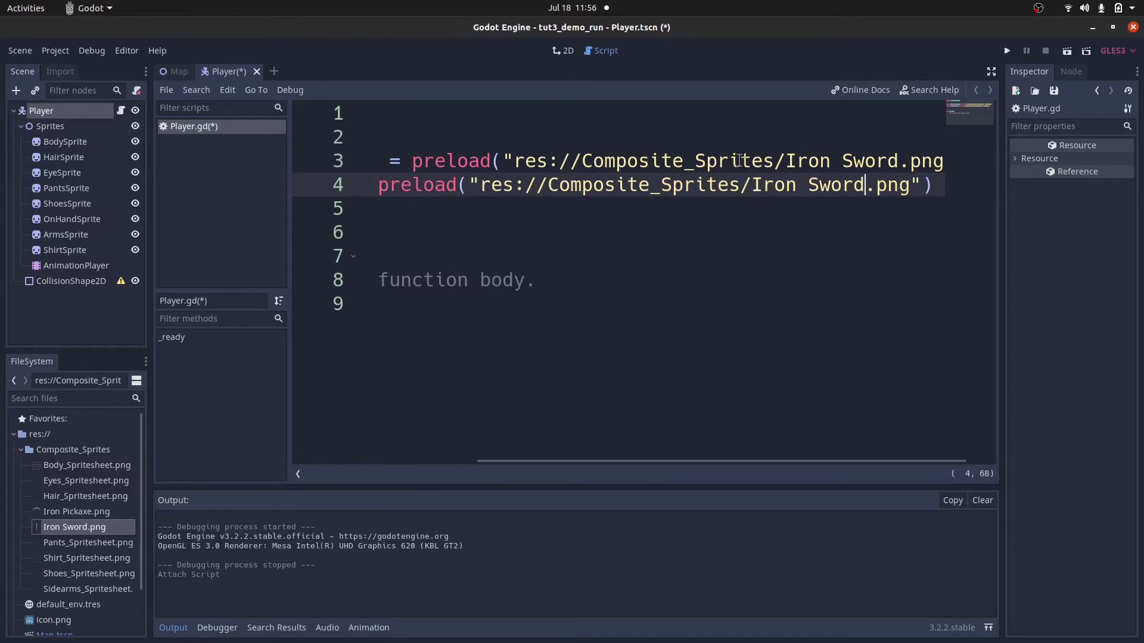
{"action": "key", "text": "ctrl+shift+Left"}
{"action": "key", "text": "ctrl+shift+Left"}
{"action": "type", "text": "Iron Pickaxe"}
{"action": "key", "text": "Home"}
{"action": "key", "text": "ctrl+s"}
Add the function _unhandled_input(event) below _ready() and begin its indented body.
{"action": "key", "text": "Down"}
{"action": "key", "text": "Down"}
{"action": "key", "text": "Down"}
{"action": "key", "text": "Down"}
{"action": "key", "text": "Down"}
{"action": "key", "text": "Return"}
{"action": "type", "text": "func _"}
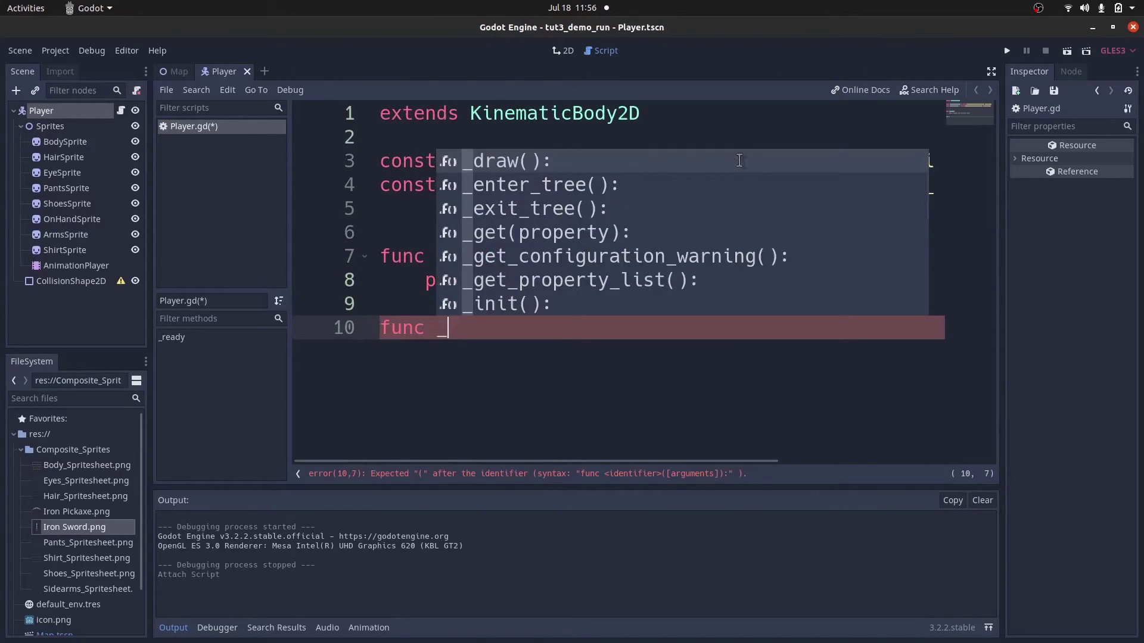
{"action": "type", "text": "un"}
{"action": "key", "text": "Return"}
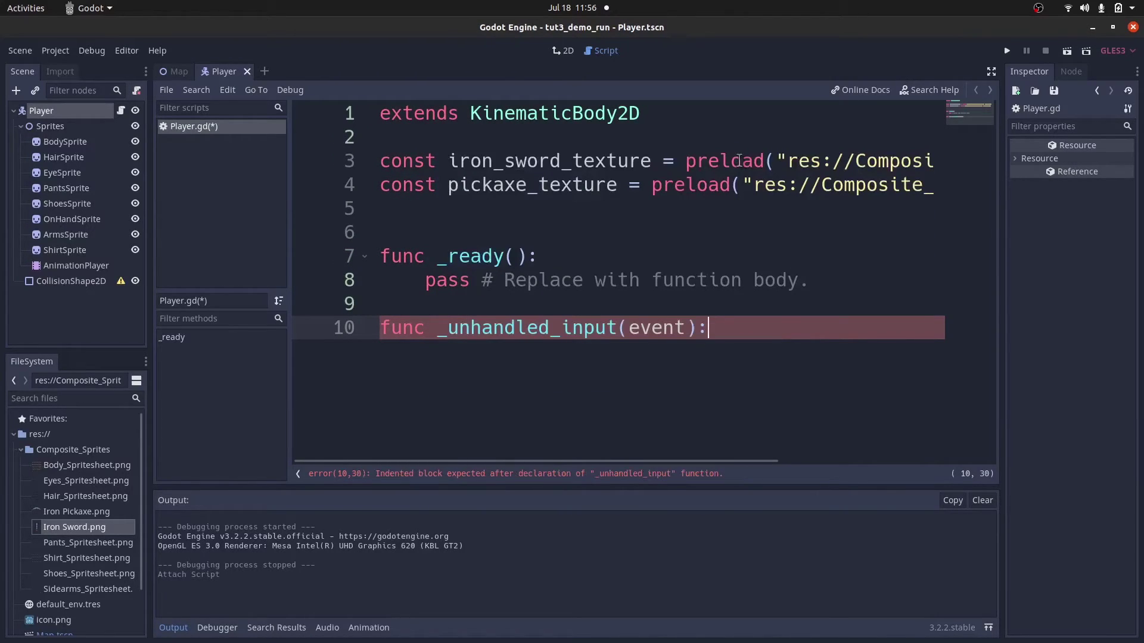
{"action": "key", "text": "Return"}
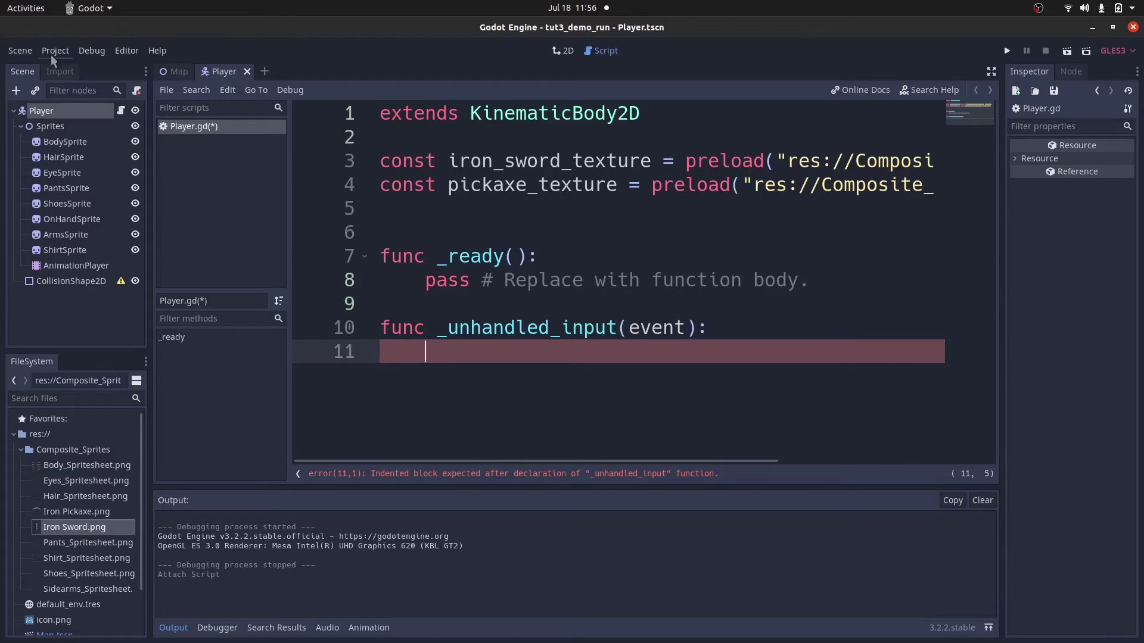
Add an input action named change_equip to the project's input map and bind it to the Space key.
{"action": "left_click", "coordinate": [55, 51]}
{"action": "left_click", "coordinate": [49, 69]}
{"action": "left_click", "coordinate": [380, 146]}
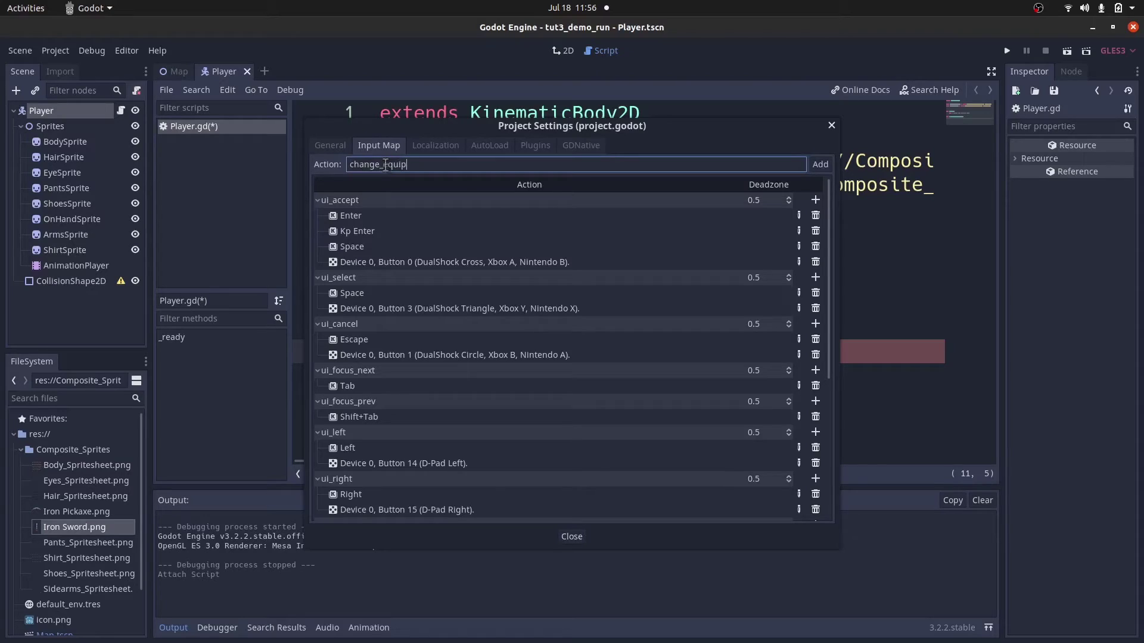
{"action": "left_click", "coordinate": [820, 164]}
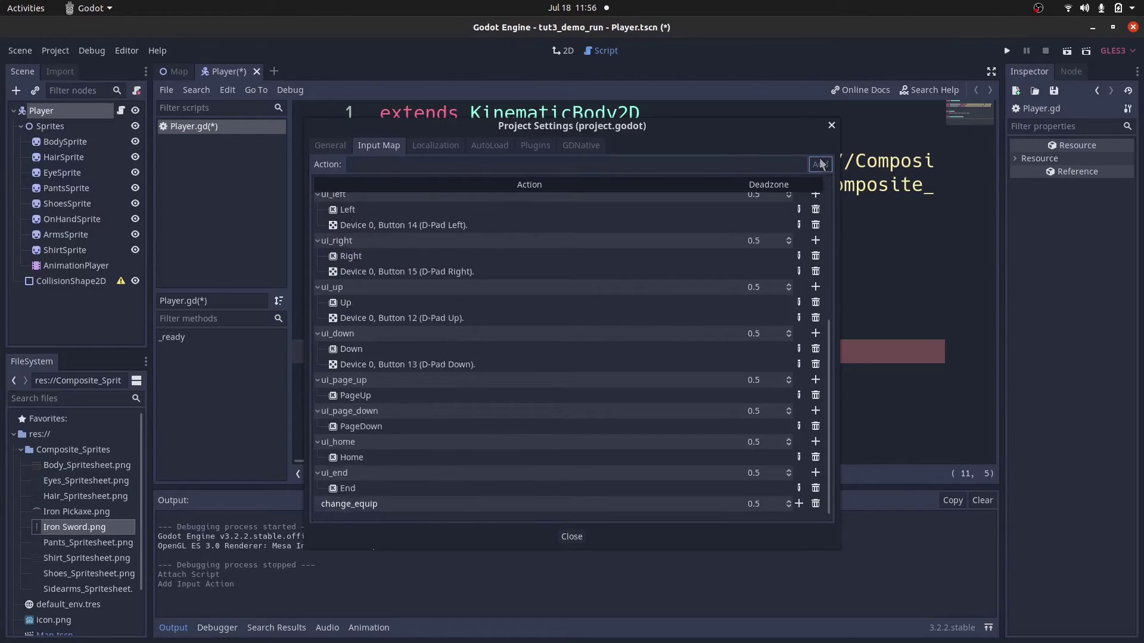
{"action": "left_click", "coordinate": [798, 504]}
{"action": "left_click", "coordinate": [790, 520]}
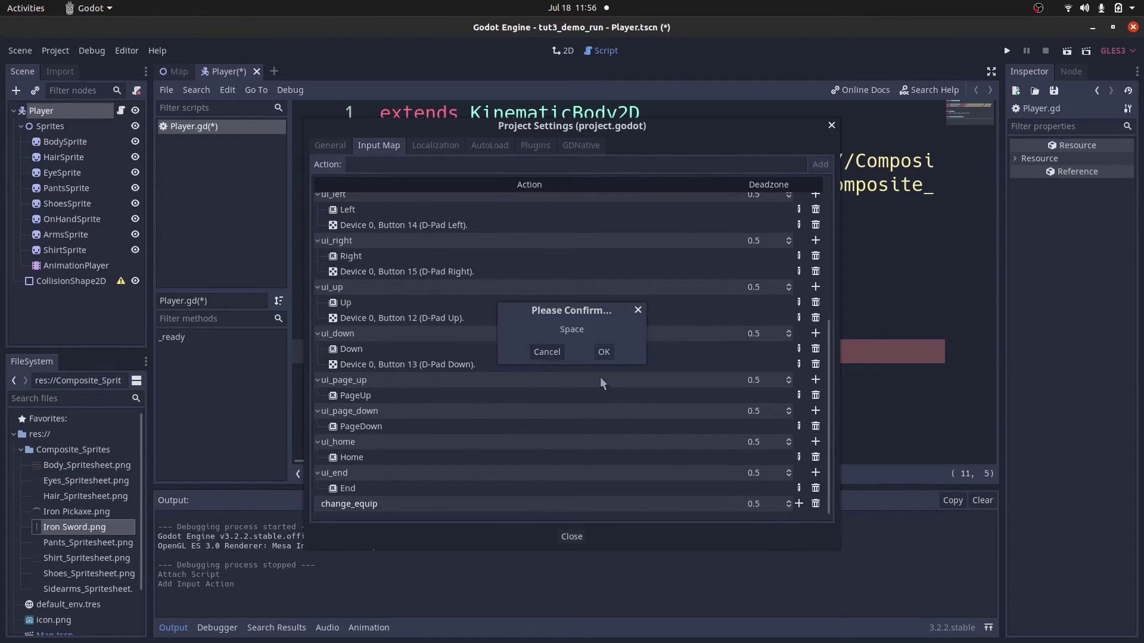
{"action": "left_click", "coordinate": [602, 354]}
{"action": "left_click", "coordinate": [573, 539]}
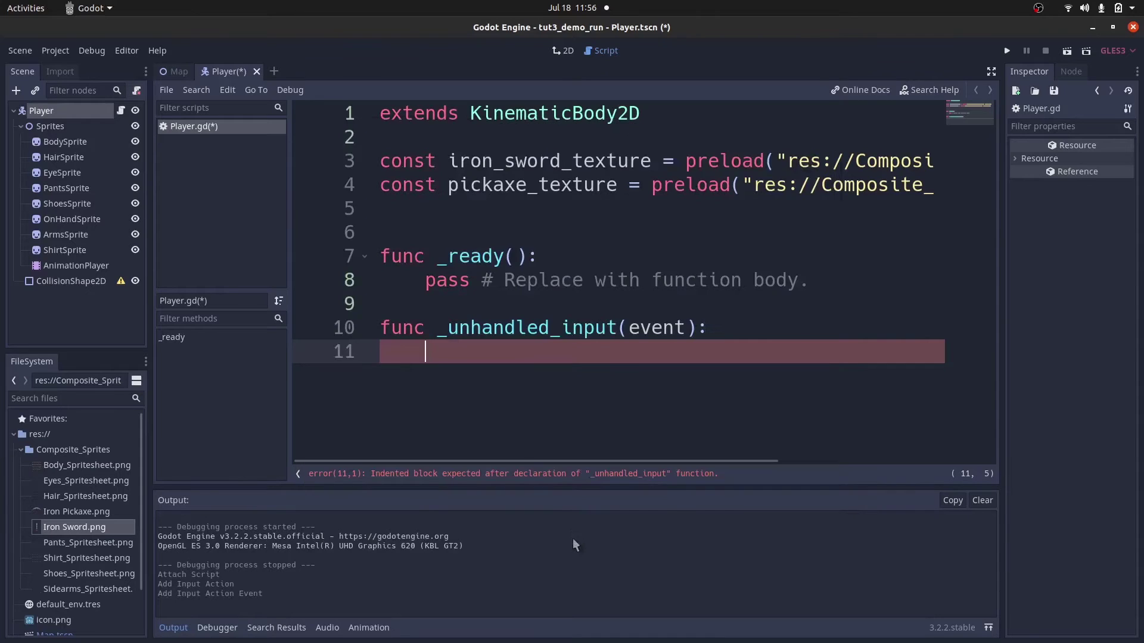
In _unhandled_input, add the condition if event.is_action_pressed("change_equip"): and begin its block.
{"action": "type", "text": "if event.is_action"}
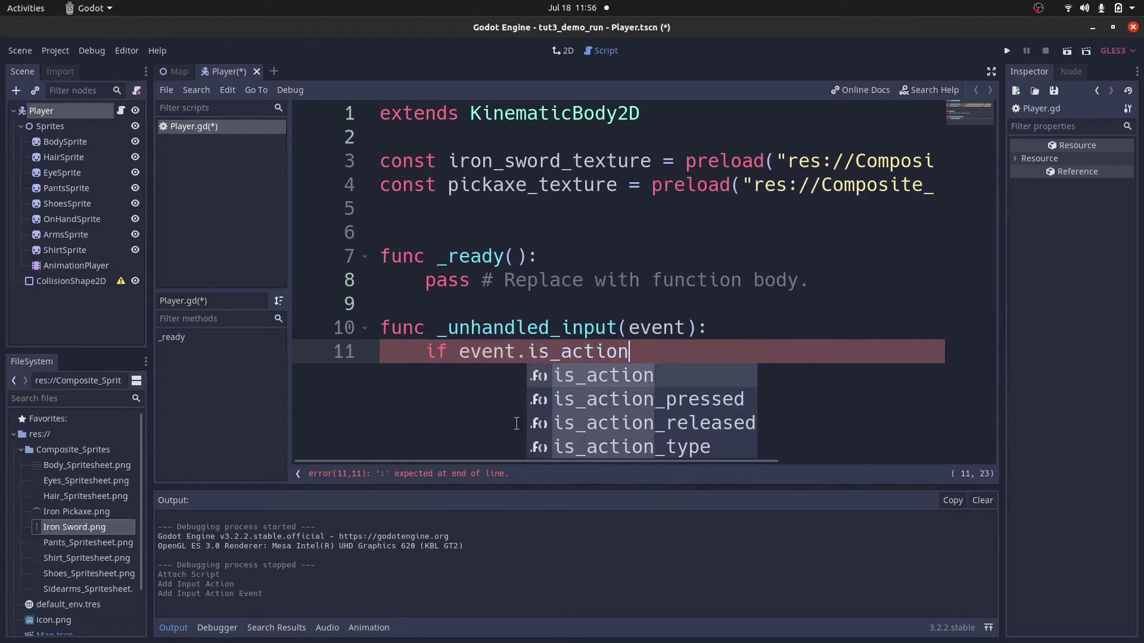
{"action": "key", "text": "Down"}
{"action": "key", "text": "Return"}
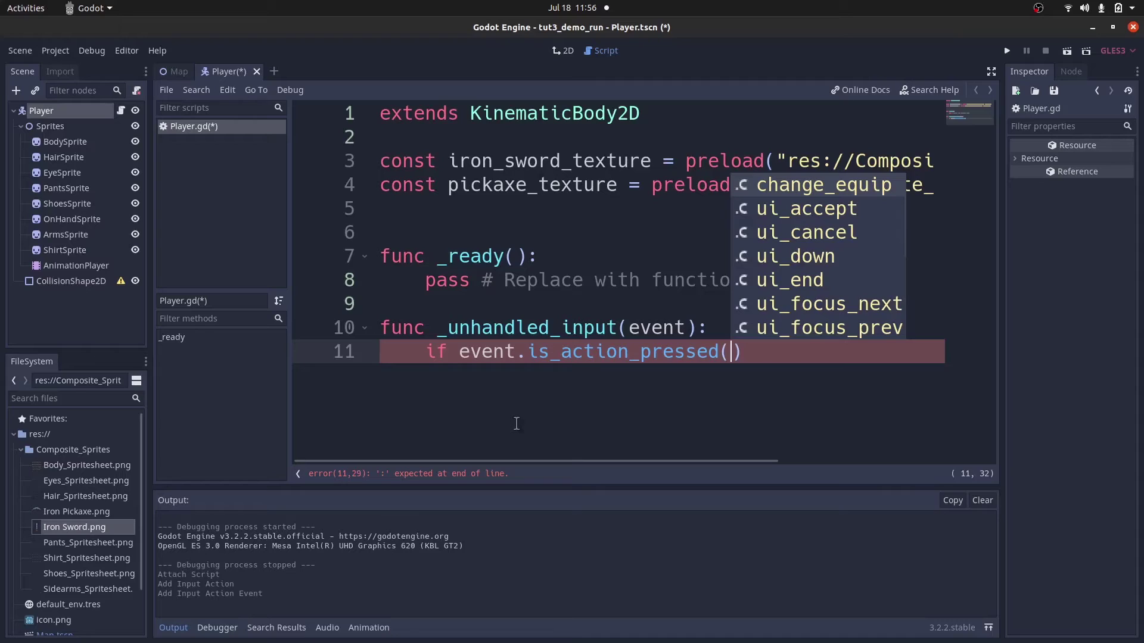
{"action": "key", "text": "Return"}
{"action": "type", "text": ":"}
{"action": "key", "text": "Return"}
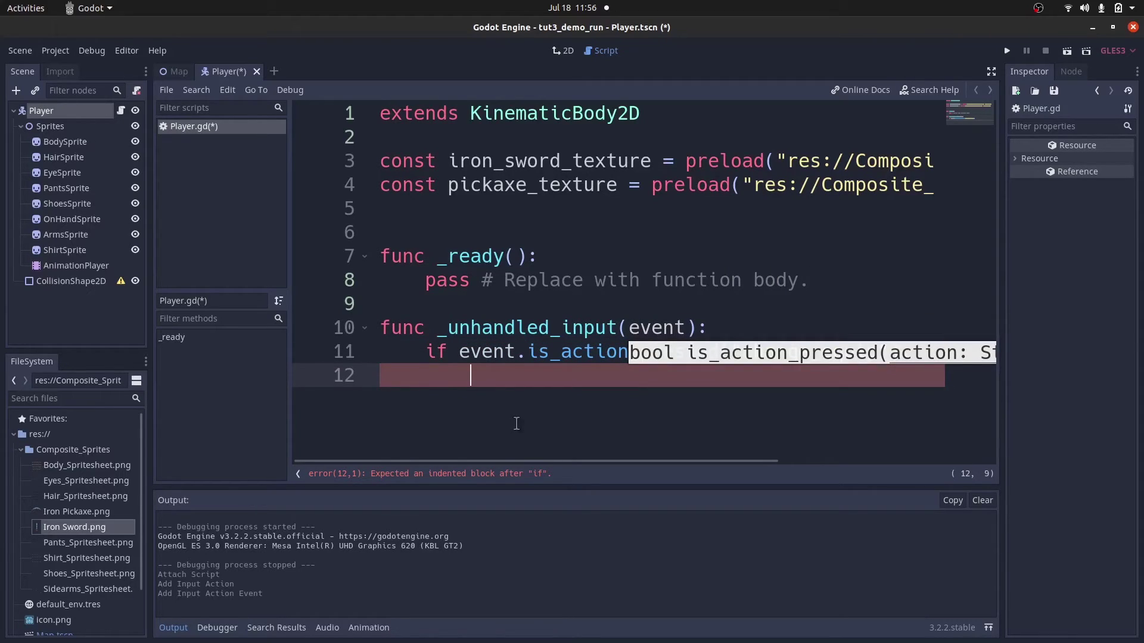
Above _ready(), declare onready var on_hand_sprite = $Sprites/OnHandSprite.
{"action": "left_click", "coordinate": [388, 232]}
{"action": "key", "text": "Return"}
{"action": "key", "text": "Up"}
{"action": "type", "text": "onready var"}
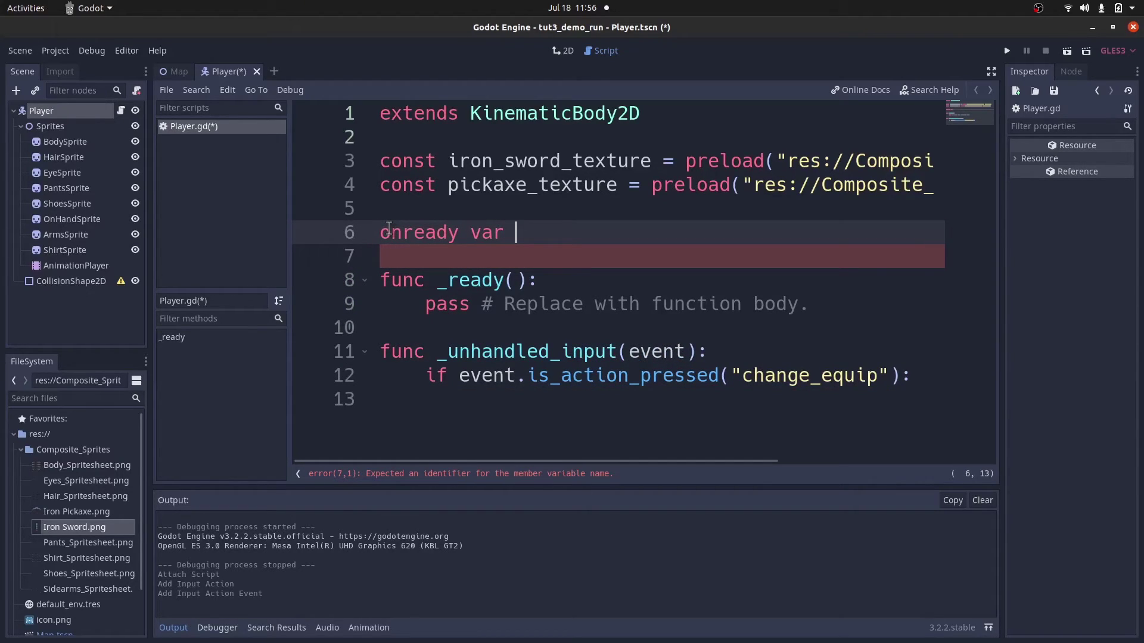
{"action": "type", "text": " on_hand_spirt"}
{"action": "key", "text": "BackSpace"}
{"action": "key", "text": "BackSpace"}
{"action": "key", "text": "BackSpace"}
{"action": "type", "text": "rit"}
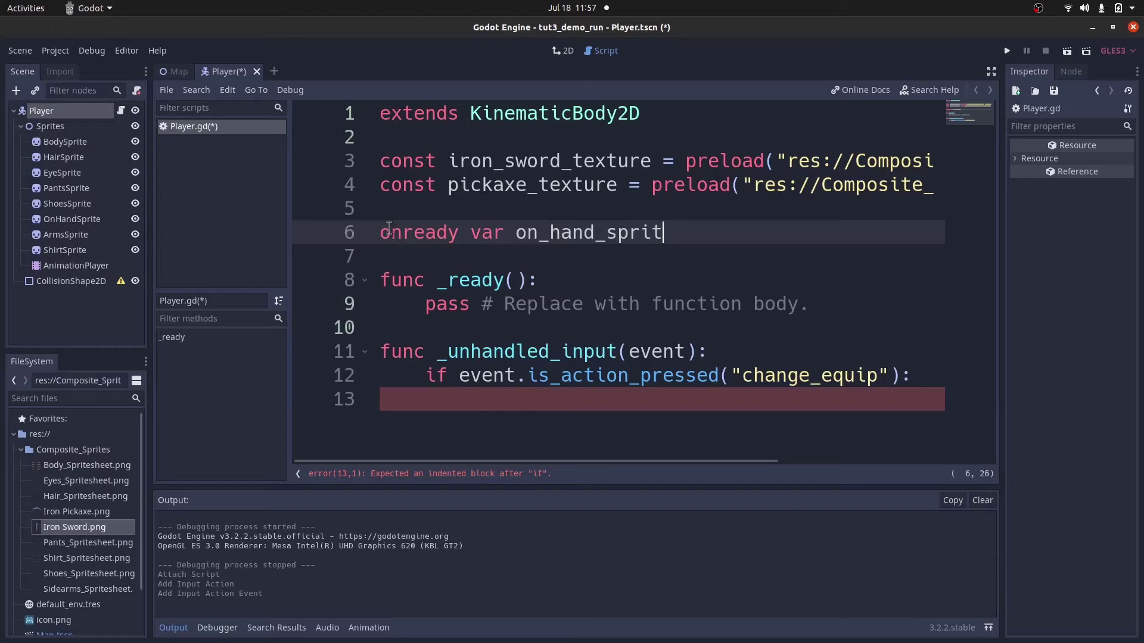
{"action": "type", "text": "e = $Sprite"}
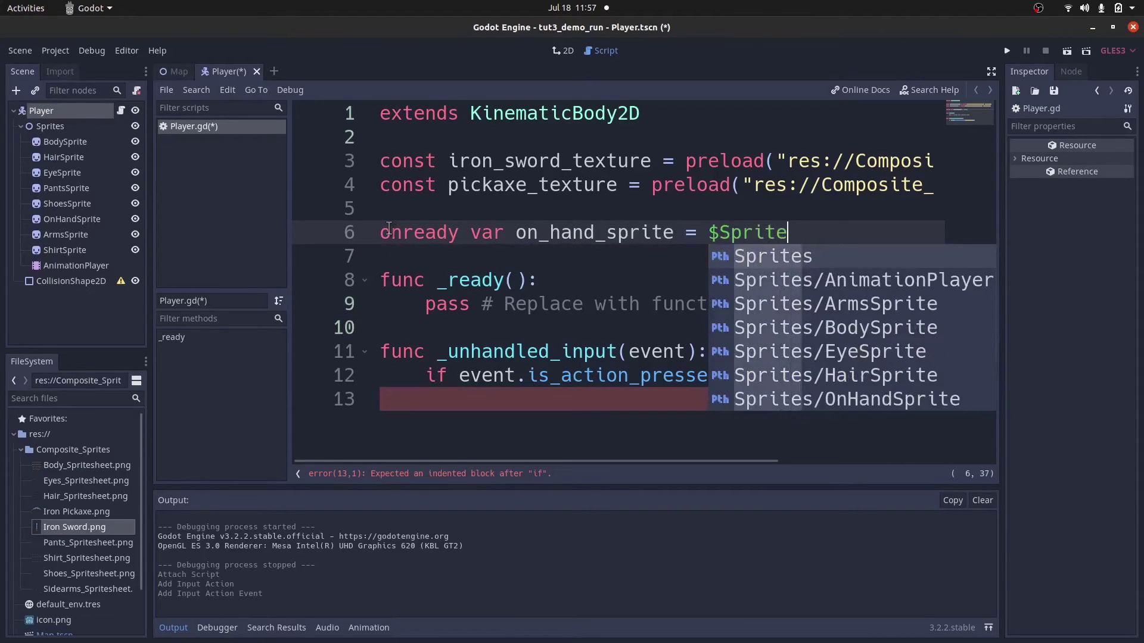
{"action": "key", "text": "Down"}
{"action": "key", "text": "Down"}
{"action": "key", "text": "Down"}
{"action": "key", "text": "Down"}
{"action": "key", "text": "Down"}
{"action": "key", "text": "Down"}
{"action": "key", "text": "Down"}
{"action": "key", "text": "Down"}
{"action": "key", "text": "Down"}
{"action": "key", "text": "Up"}
{"action": "key", "text": "Up"}
{"action": "key", "text": "Up"}
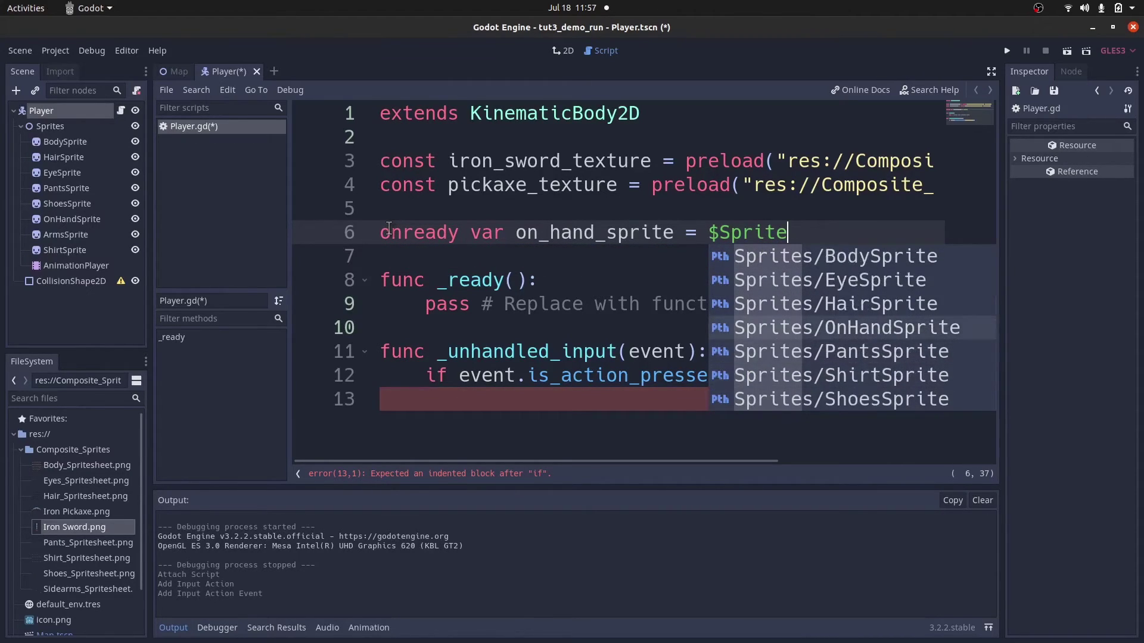
{"action": "key", "text": "Return"}
Inside the change_equip condition, add on_hand_sprite.texture = iron_sword_texture.
{"action": "key", "text": "Down"}
{"action": "key", "text": "Down"}
{"action": "key", "text": "Down"}
{"action": "key", "text": "Down"}
{"action": "key", "text": "Down"}
{"action": "key", "text": "Down"}
{"action": "key", "text": "Down"}
{"action": "type", "text": "on_ha"}
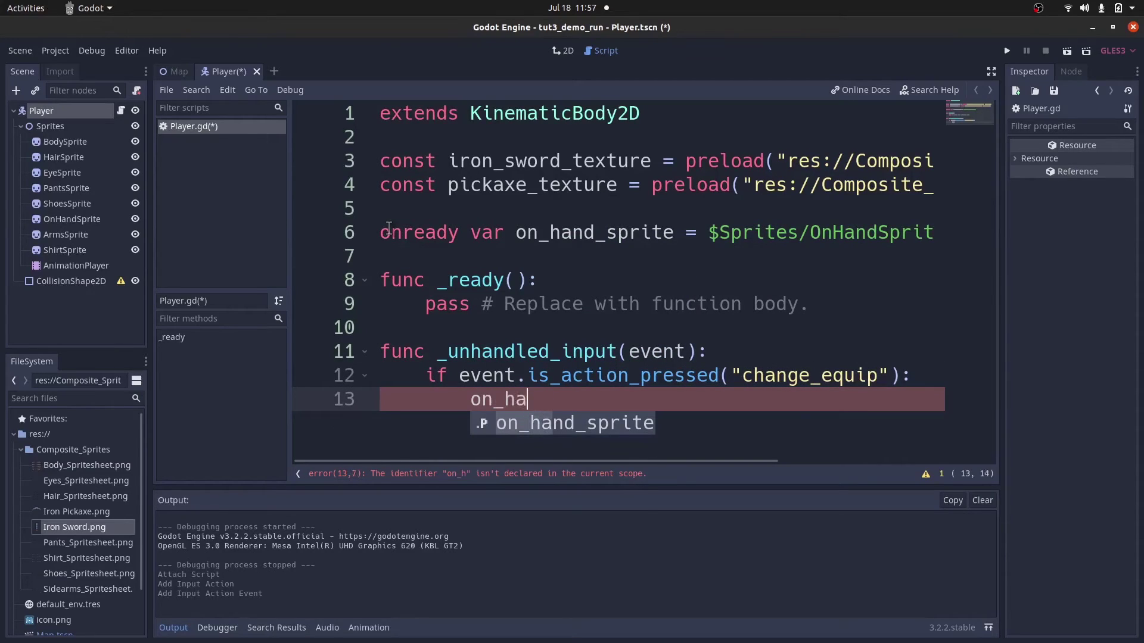
{"action": "type", "text": "nd_sprite.tex"}
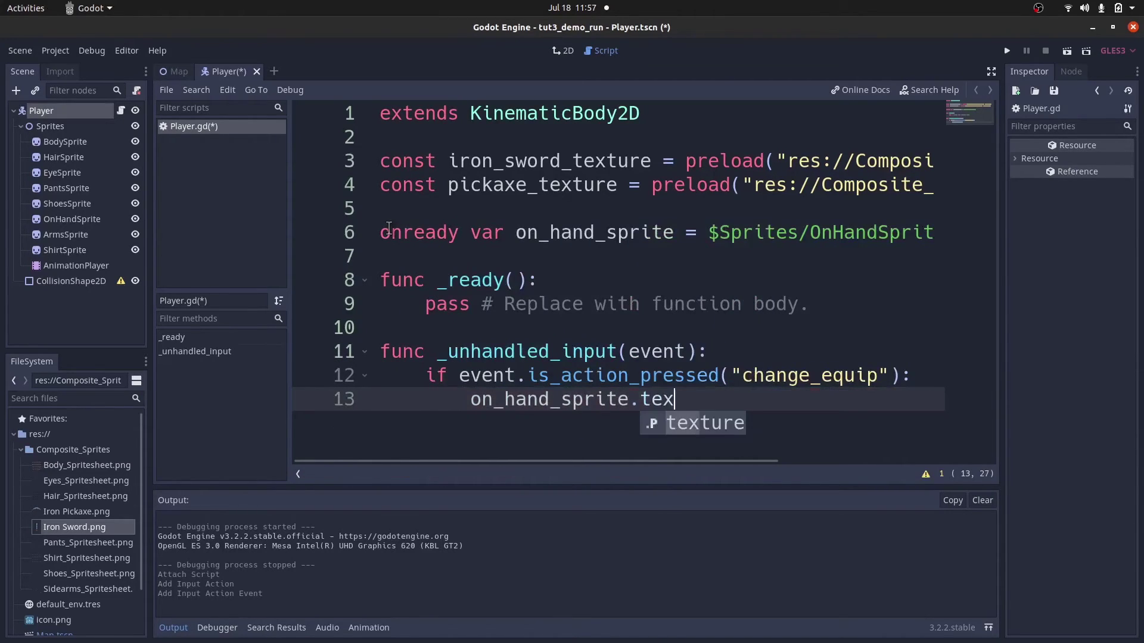
{"action": "type", "text": "ture = iron"}
{"action": "key", "text": "Return"}
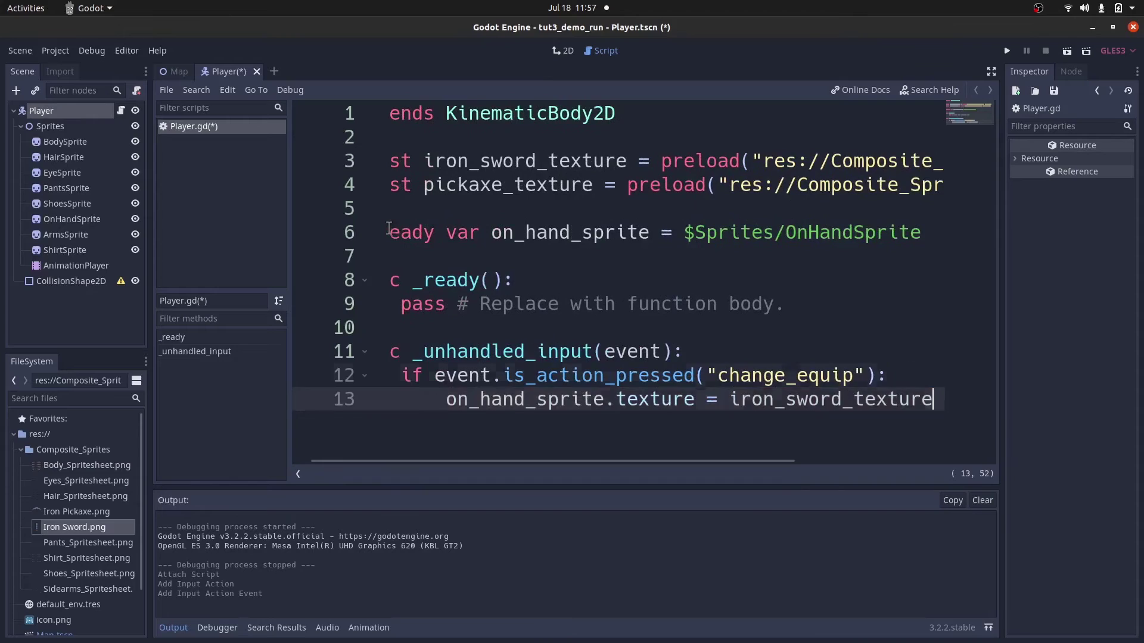
In the project's input map, rename the change_equip action to change_to_sword and rebind it to the Q key.
{"action": "key", "text": "Up"}
{"action": "key", "text": "Home"}
{"action": "key", "text": "Home"}
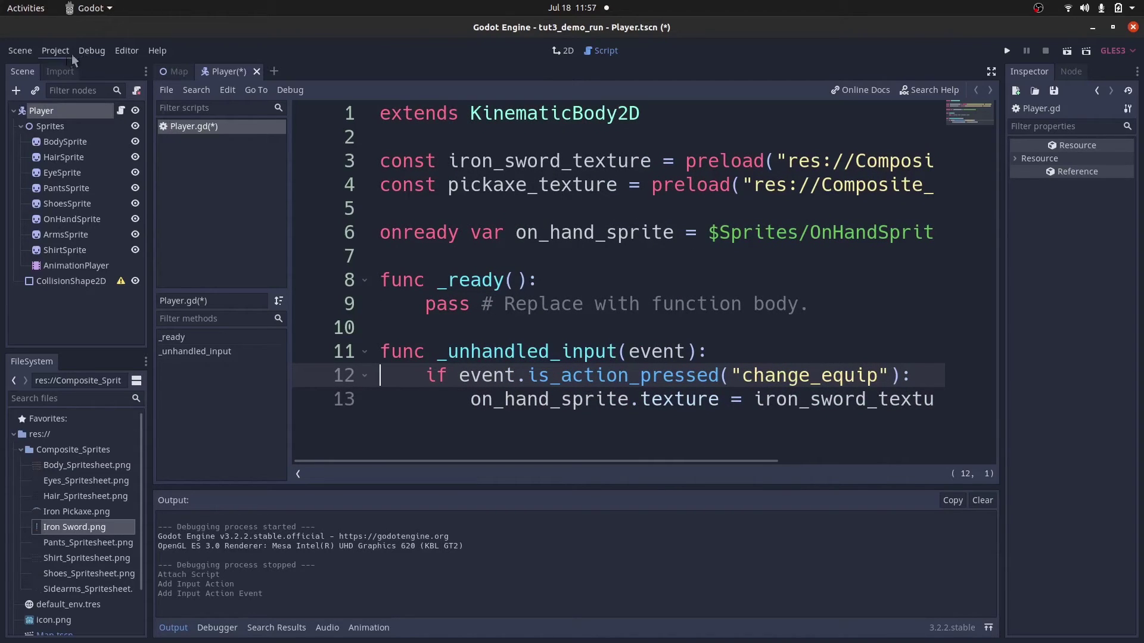
{"action": "left_click", "coordinate": [55, 51]}
{"action": "left_click", "coordinate": [67, 70]}
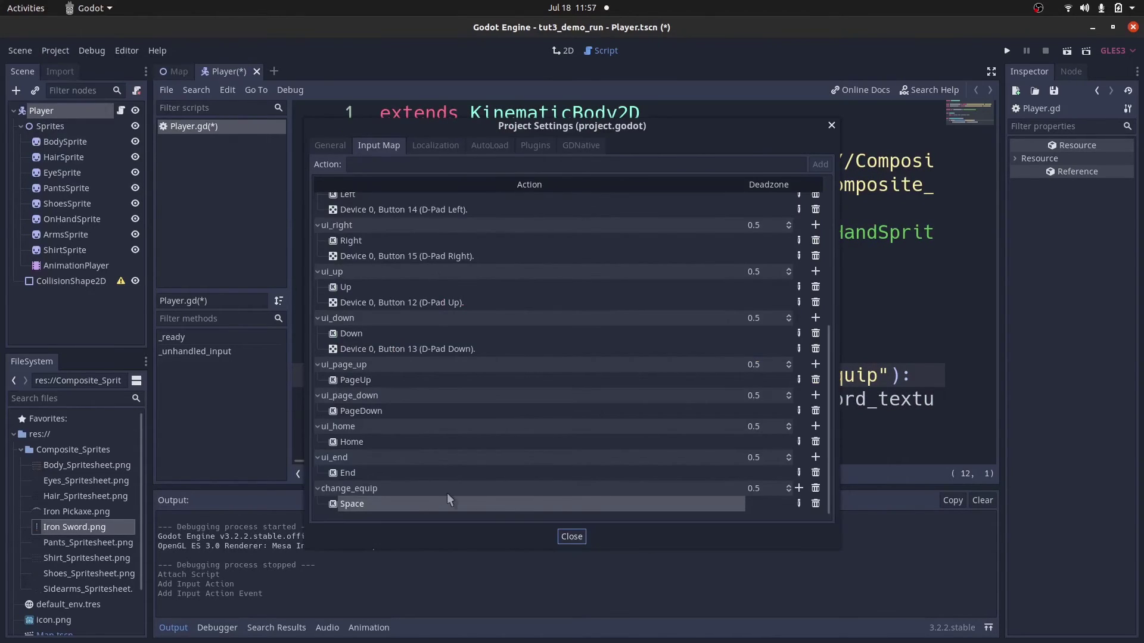
{"action": "double_click", "coordinate": [423, 488]}
{"action": "left_click", "coordinate": [421, 488]}
{"action": "left_click", "coordinate": [360, 487]}
{"action": "type", "text": "t"}
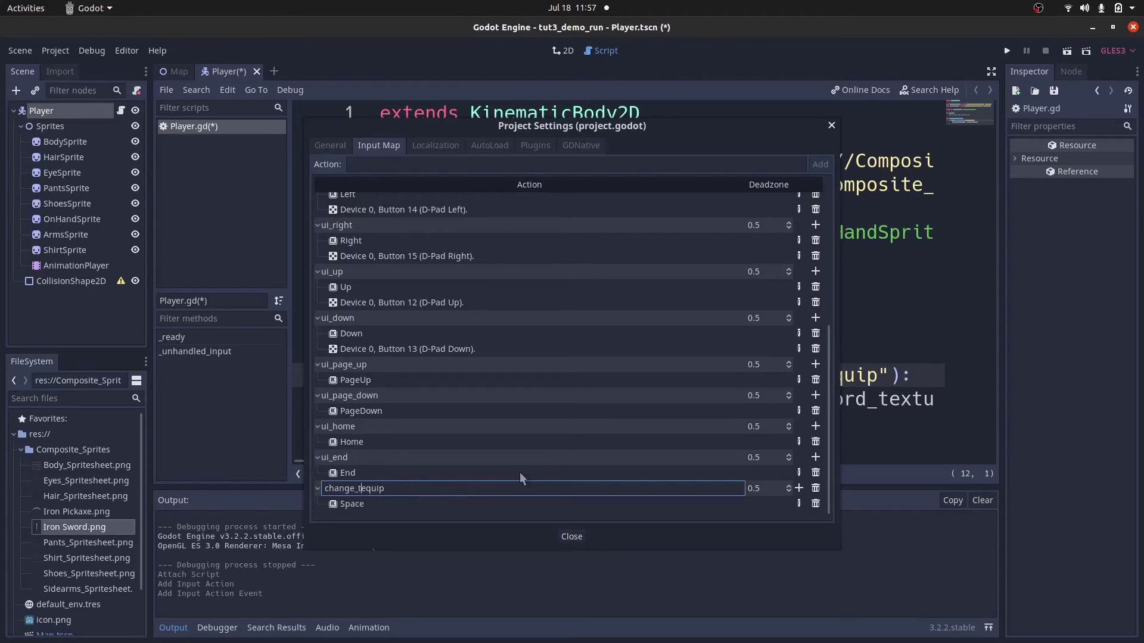
{"action": "type", "text": "o_sword"}
{"action": "key", "text": "Delete"}
{"action": "key", "text": "Delete"}
{"action": "key", "text": "Delete"}
{"action": "key", "text": "Delete"}
{"action": "key", "text": "Delete"}
{"action": "key", "text": "Return"}
{"action": "left_click", "coordinate": [799, 504]}
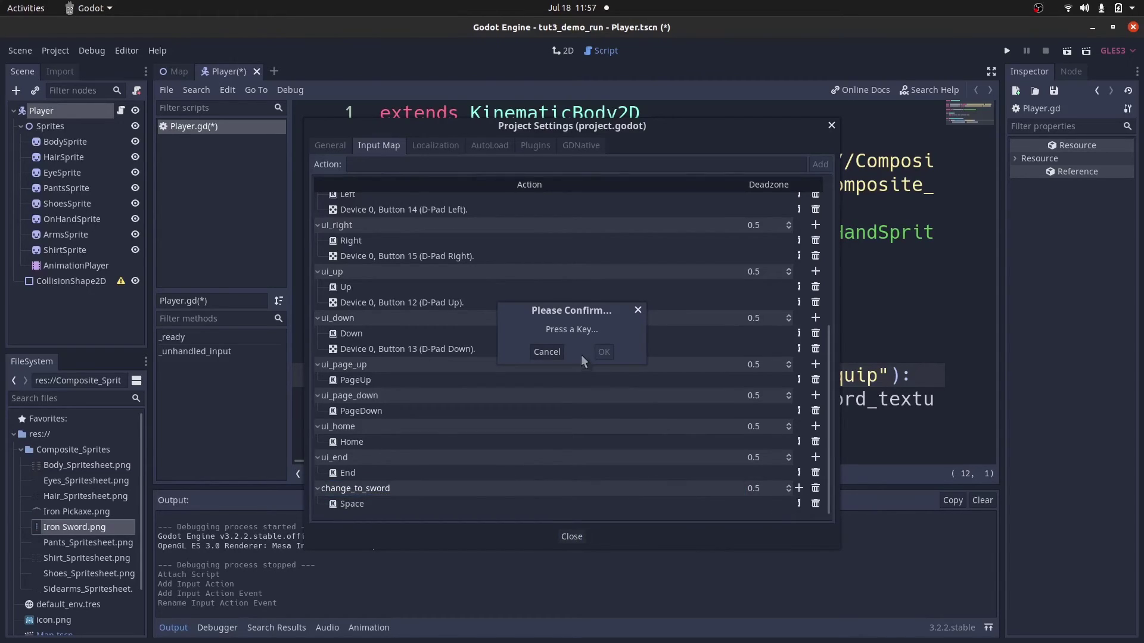
{"action": "left_click", "coordinate": [597, 352]}
Add an input action named change_to_pickaxe to the input map and bind it to the E key.
{"action": "left_click", "coordinate": [424, 166]}
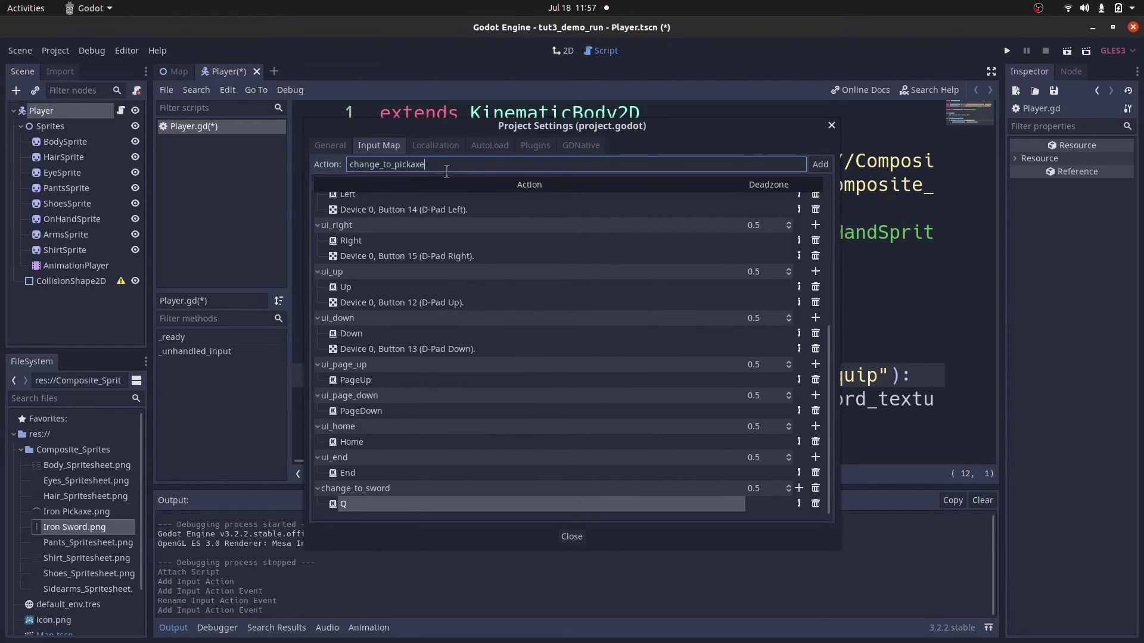
{"action": "left_click", "coordinate": [820, 165]}
{"action": "left_click", "coordinate": [799, 504]}
{"action": "left_click", "coordinate": [802, 516]}
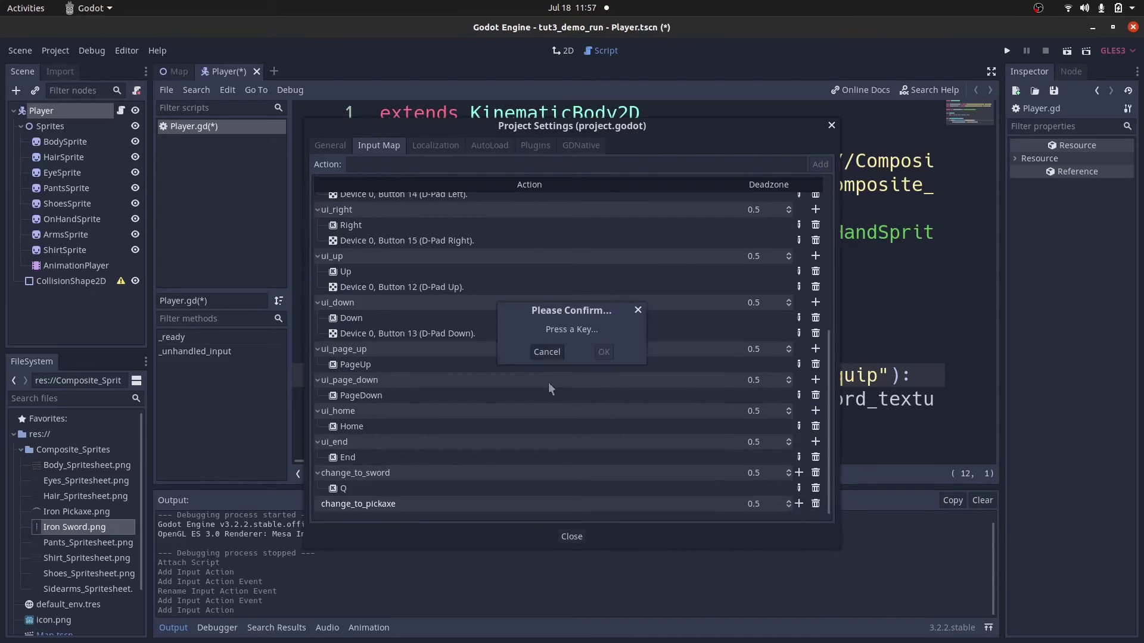
{"action": "left_click", "coordinate": [603, 352]}
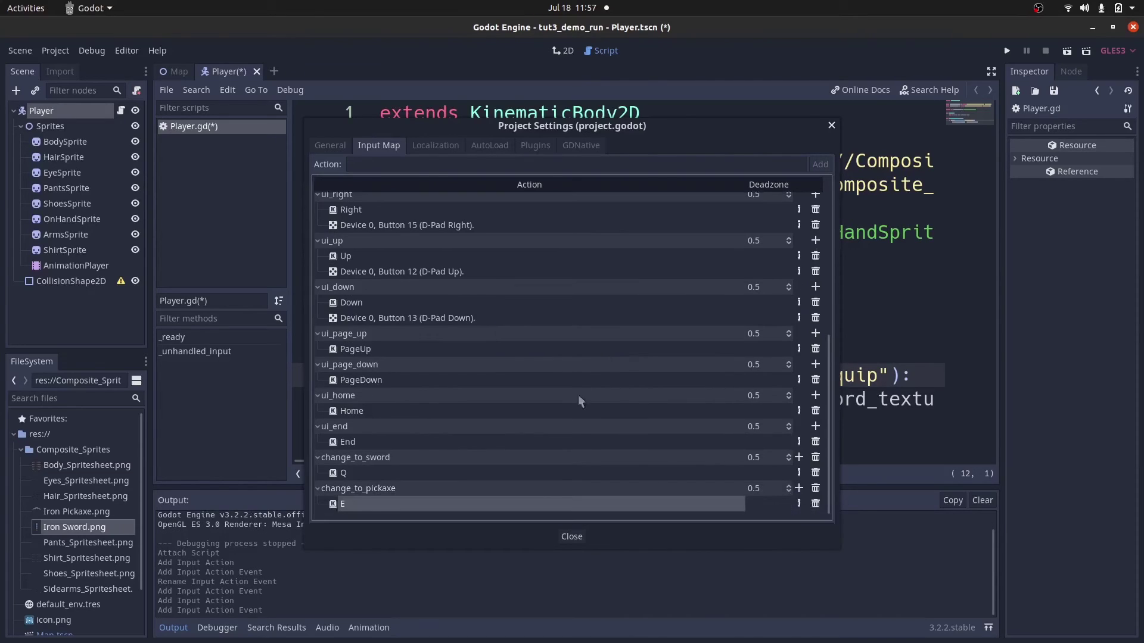
Below the sword texture assignment in _unhandled_input, add the branch elif event.is_action_pressed("change_to_pickaxe"):.
{"action": "left_click", "coordinate": [571, 537]}
{"action": "left_click", "coordinate": [499, 399]}
{"action": "key", "text": "End"}
{"action": "key", "text": "Return"}
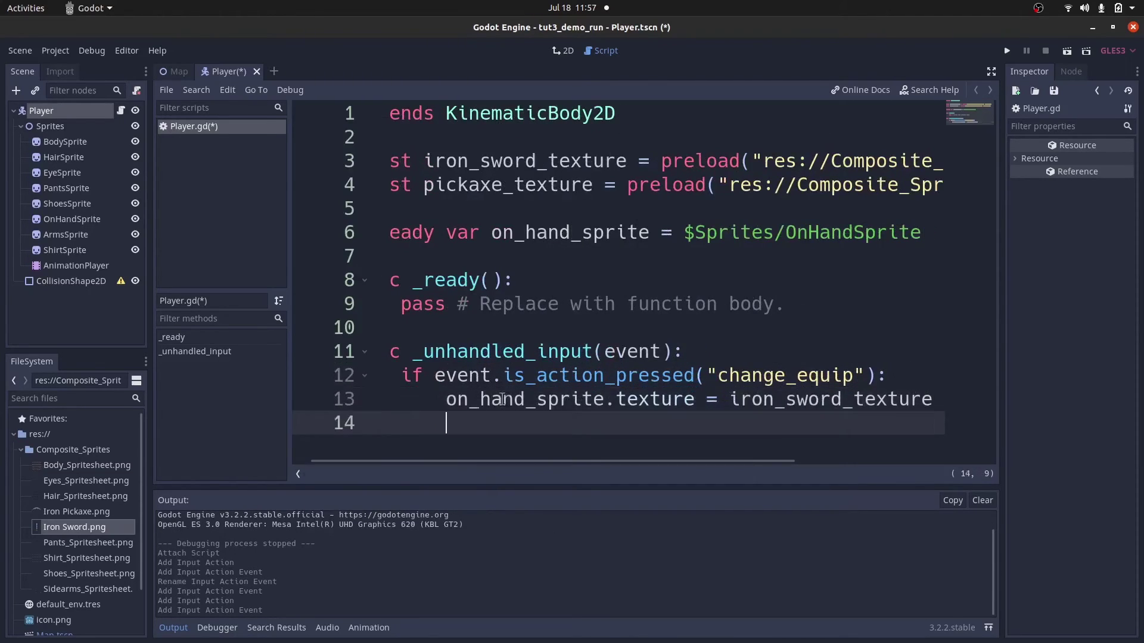
{"action": "key", "text": "BackSpace"}
{"action": "type", "text": "elif event.is_action_p"}
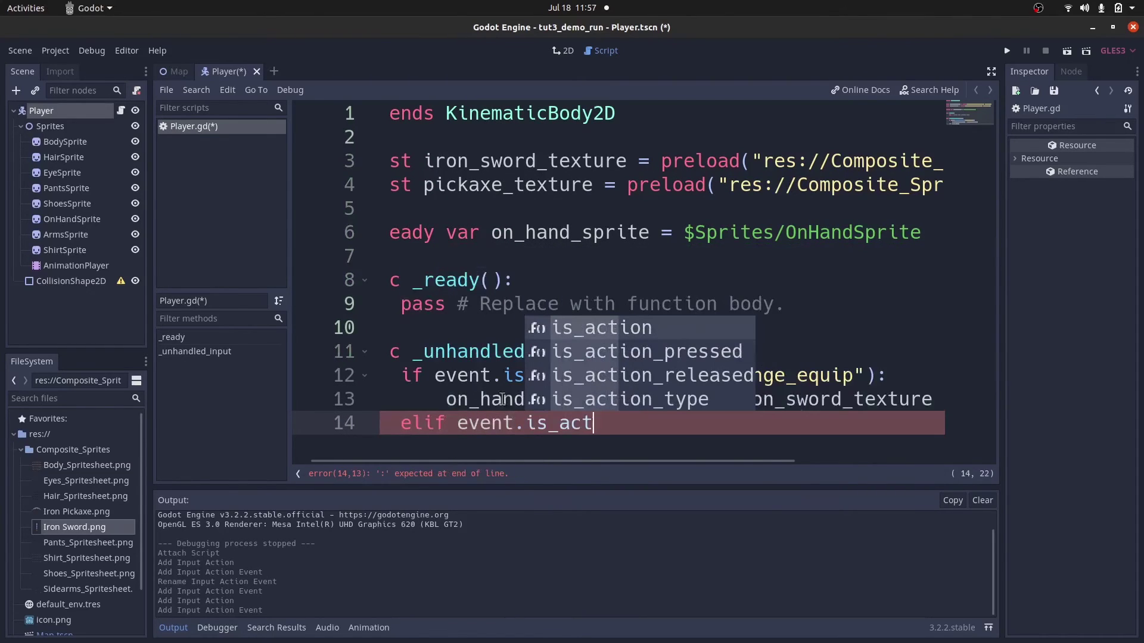
{"action": "key", "text": "Return"}
{"action": "key", "text": "Return"}
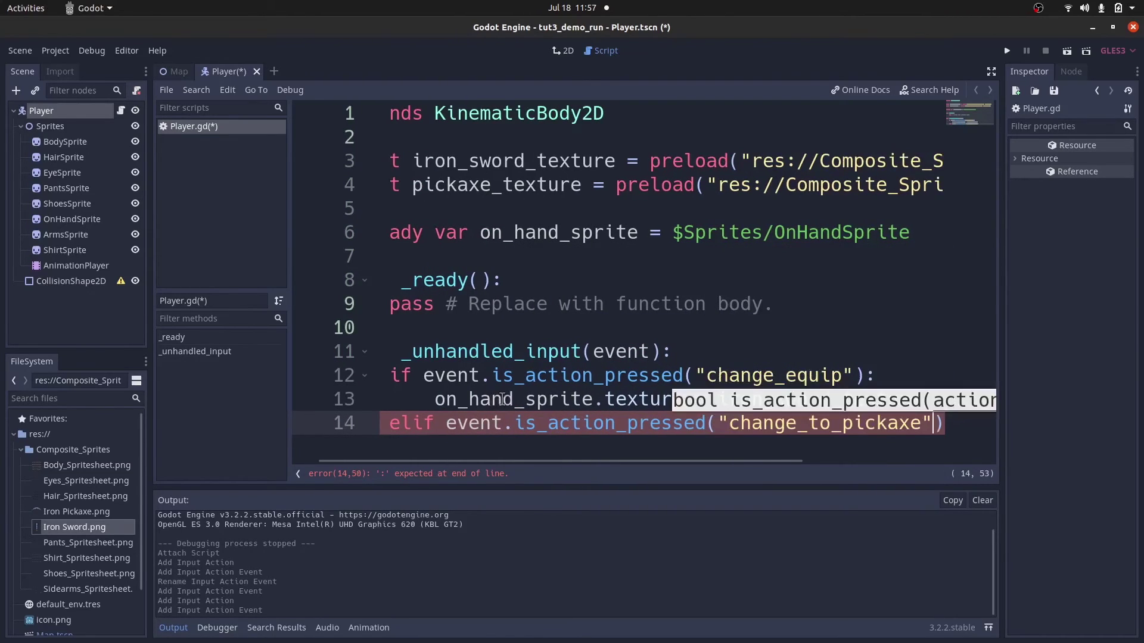
{"action": "type", "text": ":"}
Inside the change_to_pickaxe branch, add on_hand_sprite.texture = pickaxe_texture and save the script.
{"action": "key", "text": "Up"}
{"action": "key", "text": "Home"}
{"action": "key", "text": "Down"}
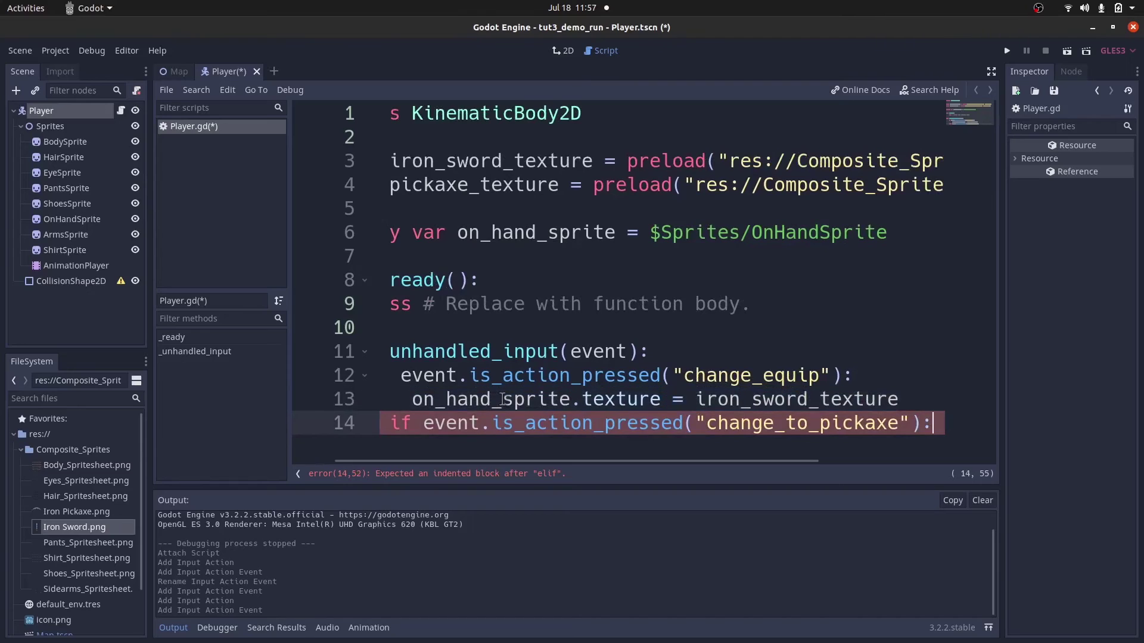
{"action": "key", "text": "Home"}
{"action": "key", "text": "Home"}
{"action": "key", "text": "End"}
{"action": "key", "text": "Return"}
{"action": "type", "text": "on_hand_sprite.texture = iron_sword_texture"}
{"action": "key", "text": "Home"}
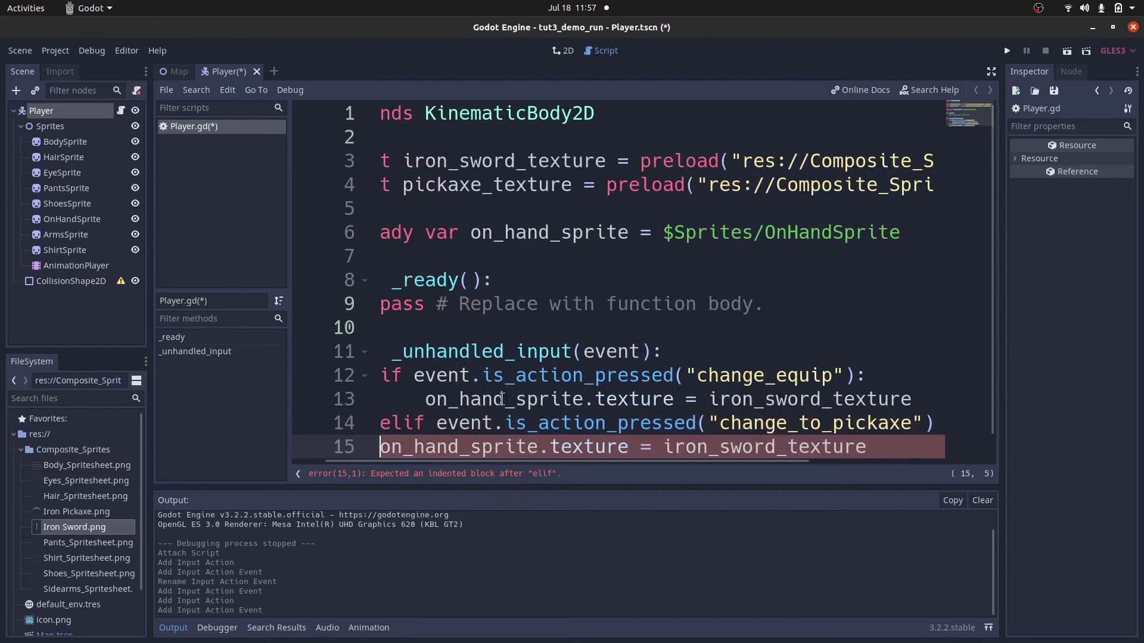
{"action": "key", "text": "Tab"}
{"action": "key", "text": "End"}
{"action": "key", "text": "Right"}
{"action": "key", "text": "ctrl+shift+Left"}
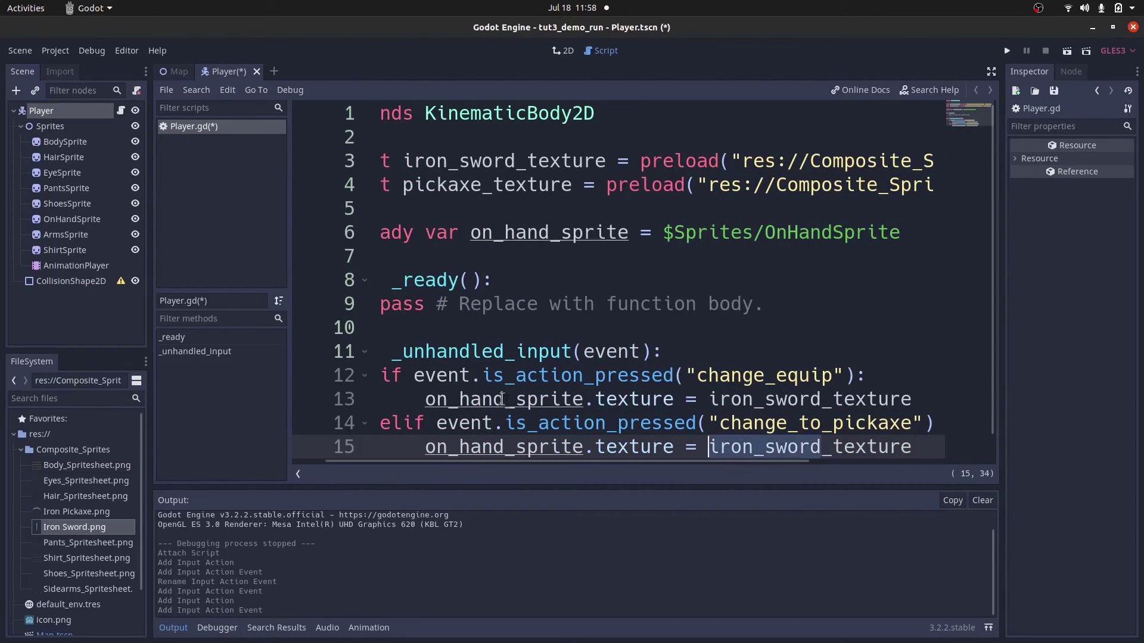
{"action": "type", "text": "pickaxe"}
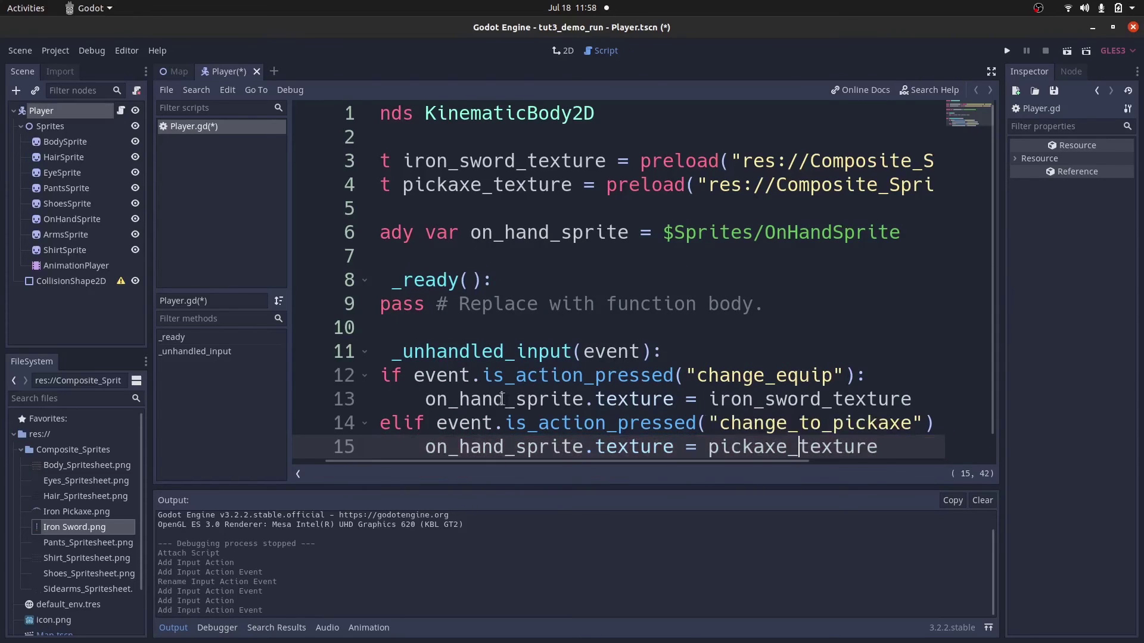
{"action": "key", "text": "ctrl+s"}
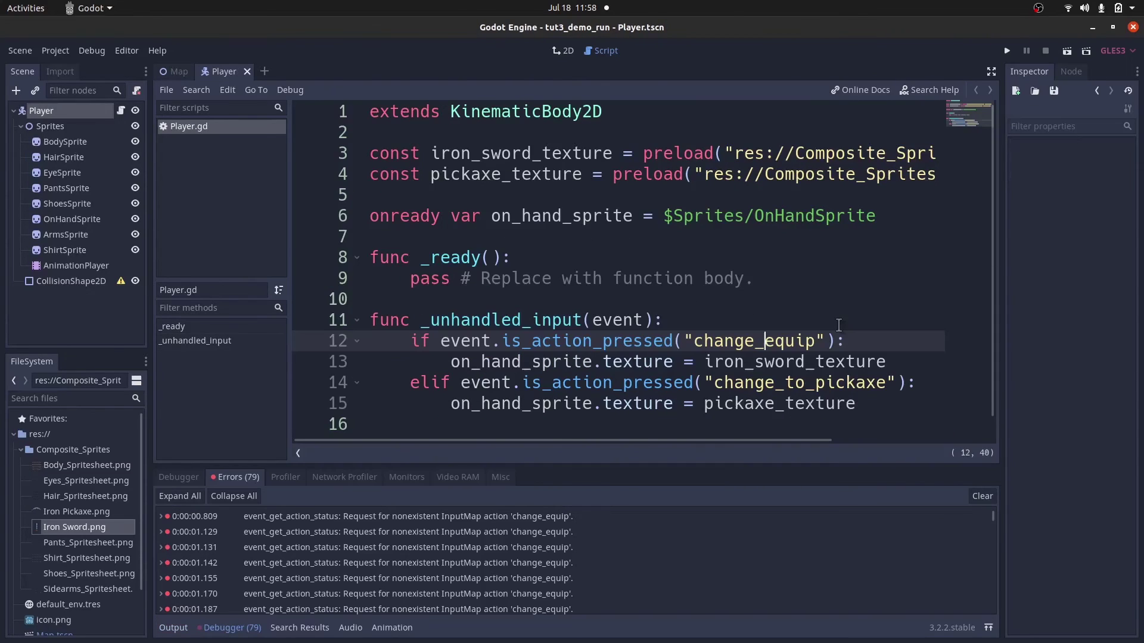
Change the action name in the first if condition to "change_to_sword" and save the script.
{"action": "type", "text": "to_sword"}
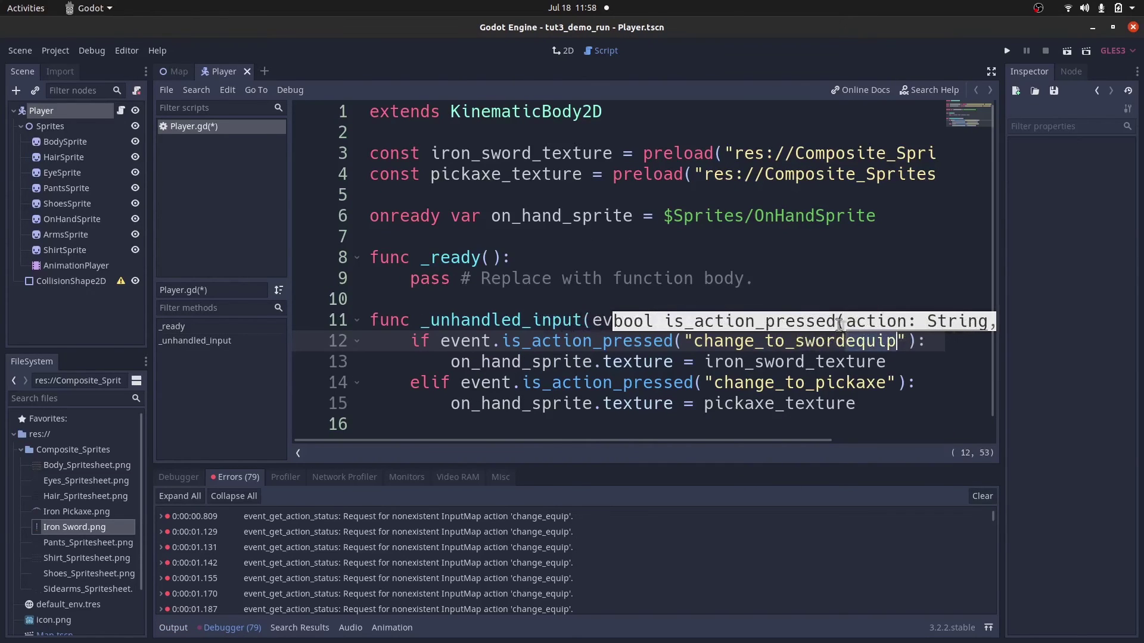
{"action": "key", "text": "Delete"}
{"action": "key", "text": "Delete"}
{"action": "key", "text": "Delete"}
{"action": "key", "text": "Delete"}
{"action": "key", "text": "Delete"}
{"action": "key", "text": "Down"}
{"action": "key", "text": "ctrl+s"}
Clear the debugger's error list and run the project to test swapping the player's held item between sword and pickaxe.
{"action": "left_click", "coordinate": [982, 496]}
{"action": "left_click", "coordinate": [1005, 50]}
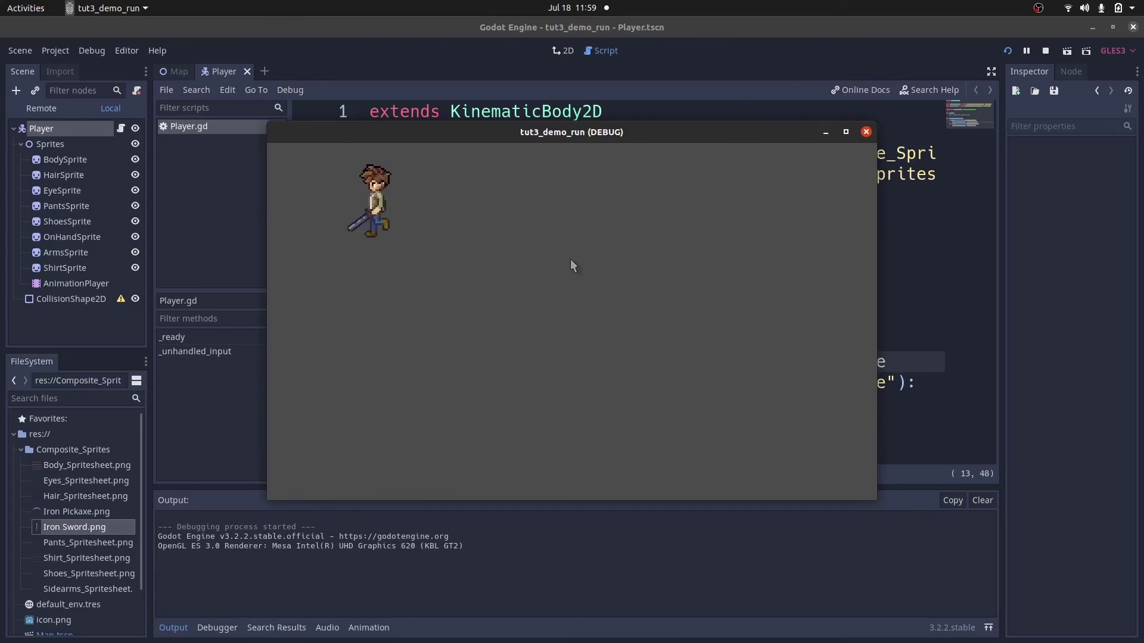
{"action": "key", "text": "space"}
{"action": "left_click", "coordinate": [866, 132]}
{"action": "left_click", "coordinate": [604, 322]}
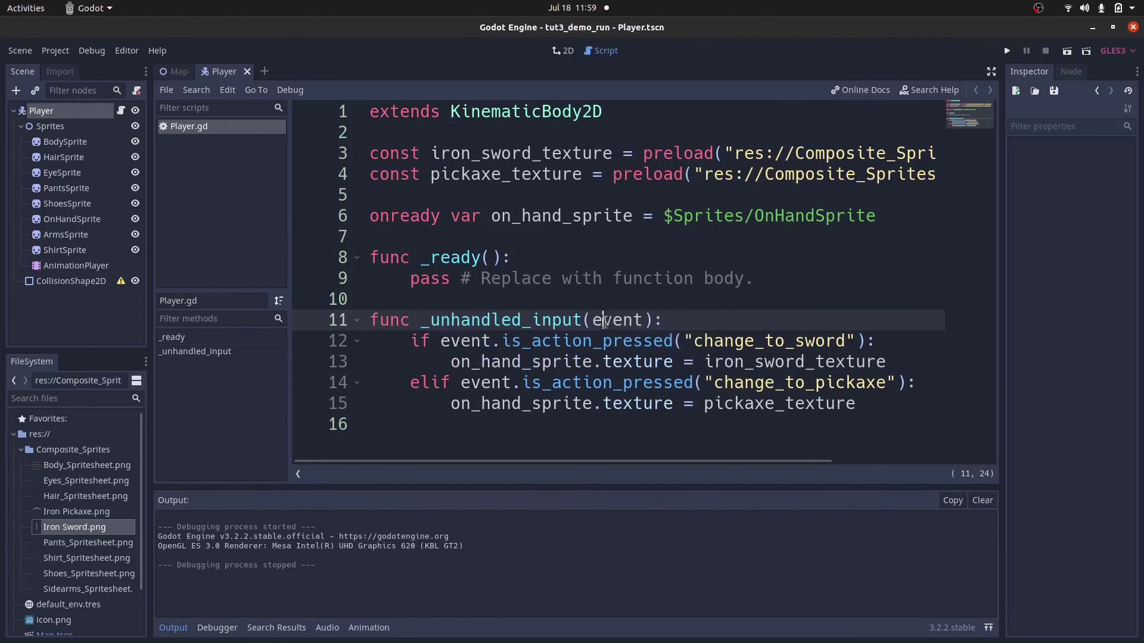